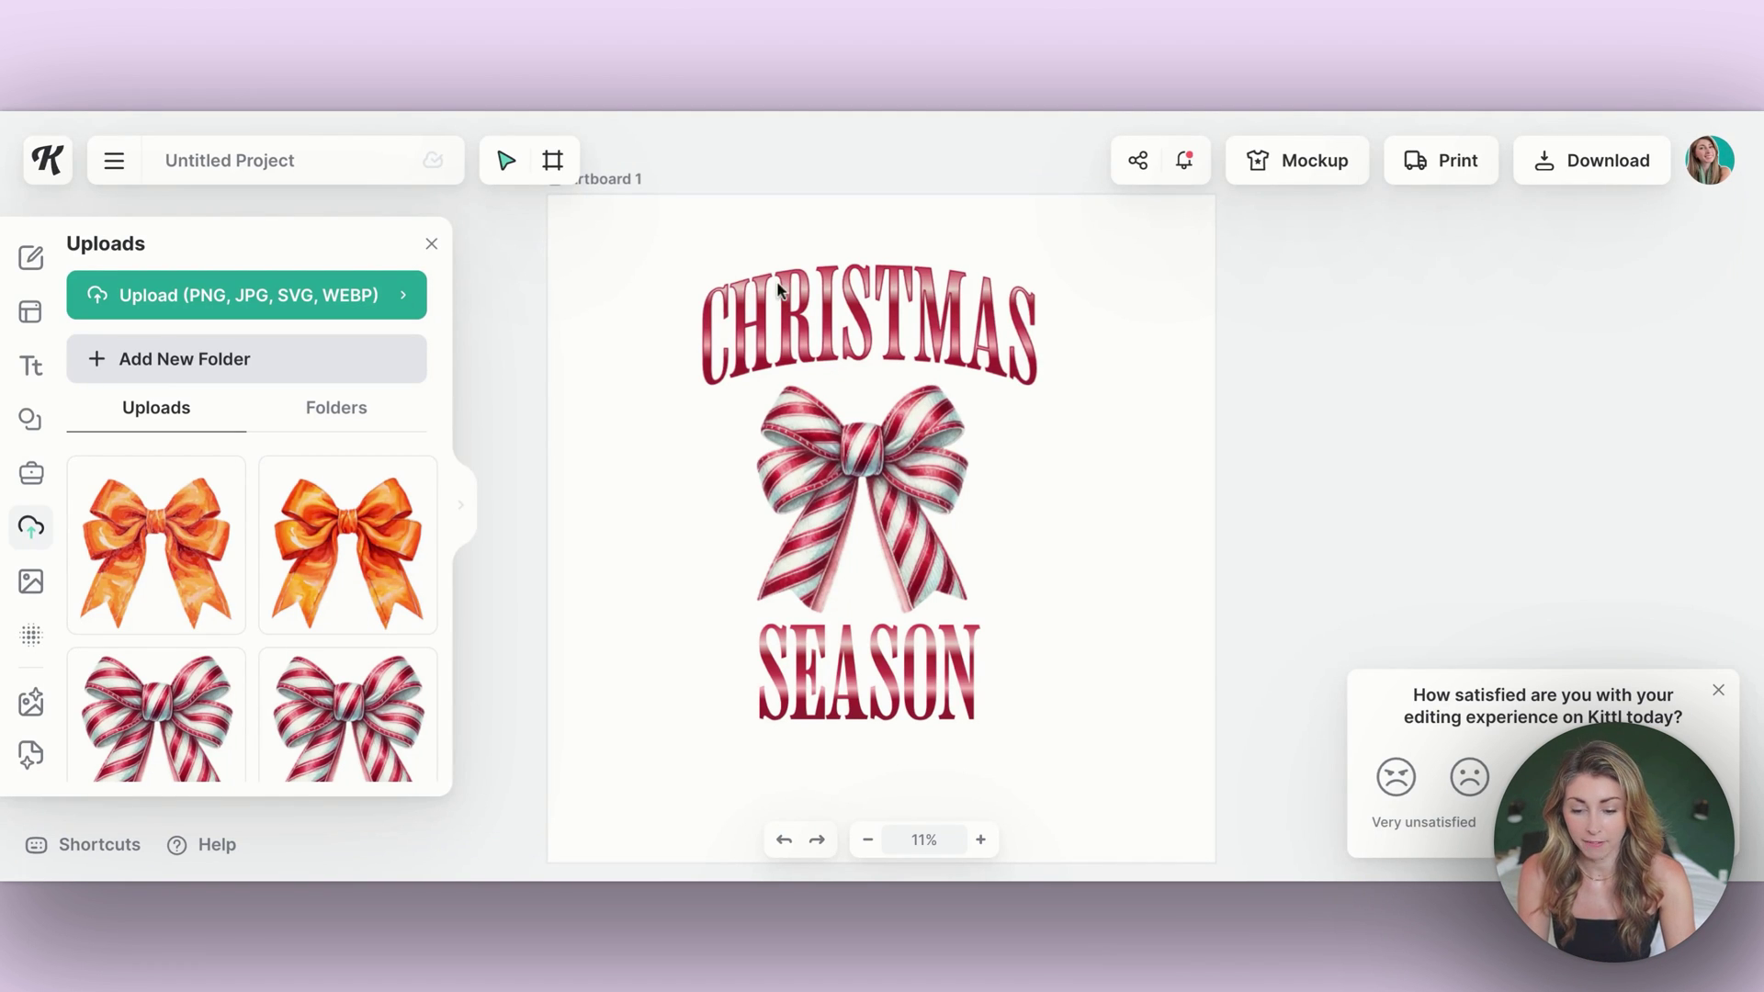
Try swapping the striped bow for the orange uploaded bow image.
click(855, 455)
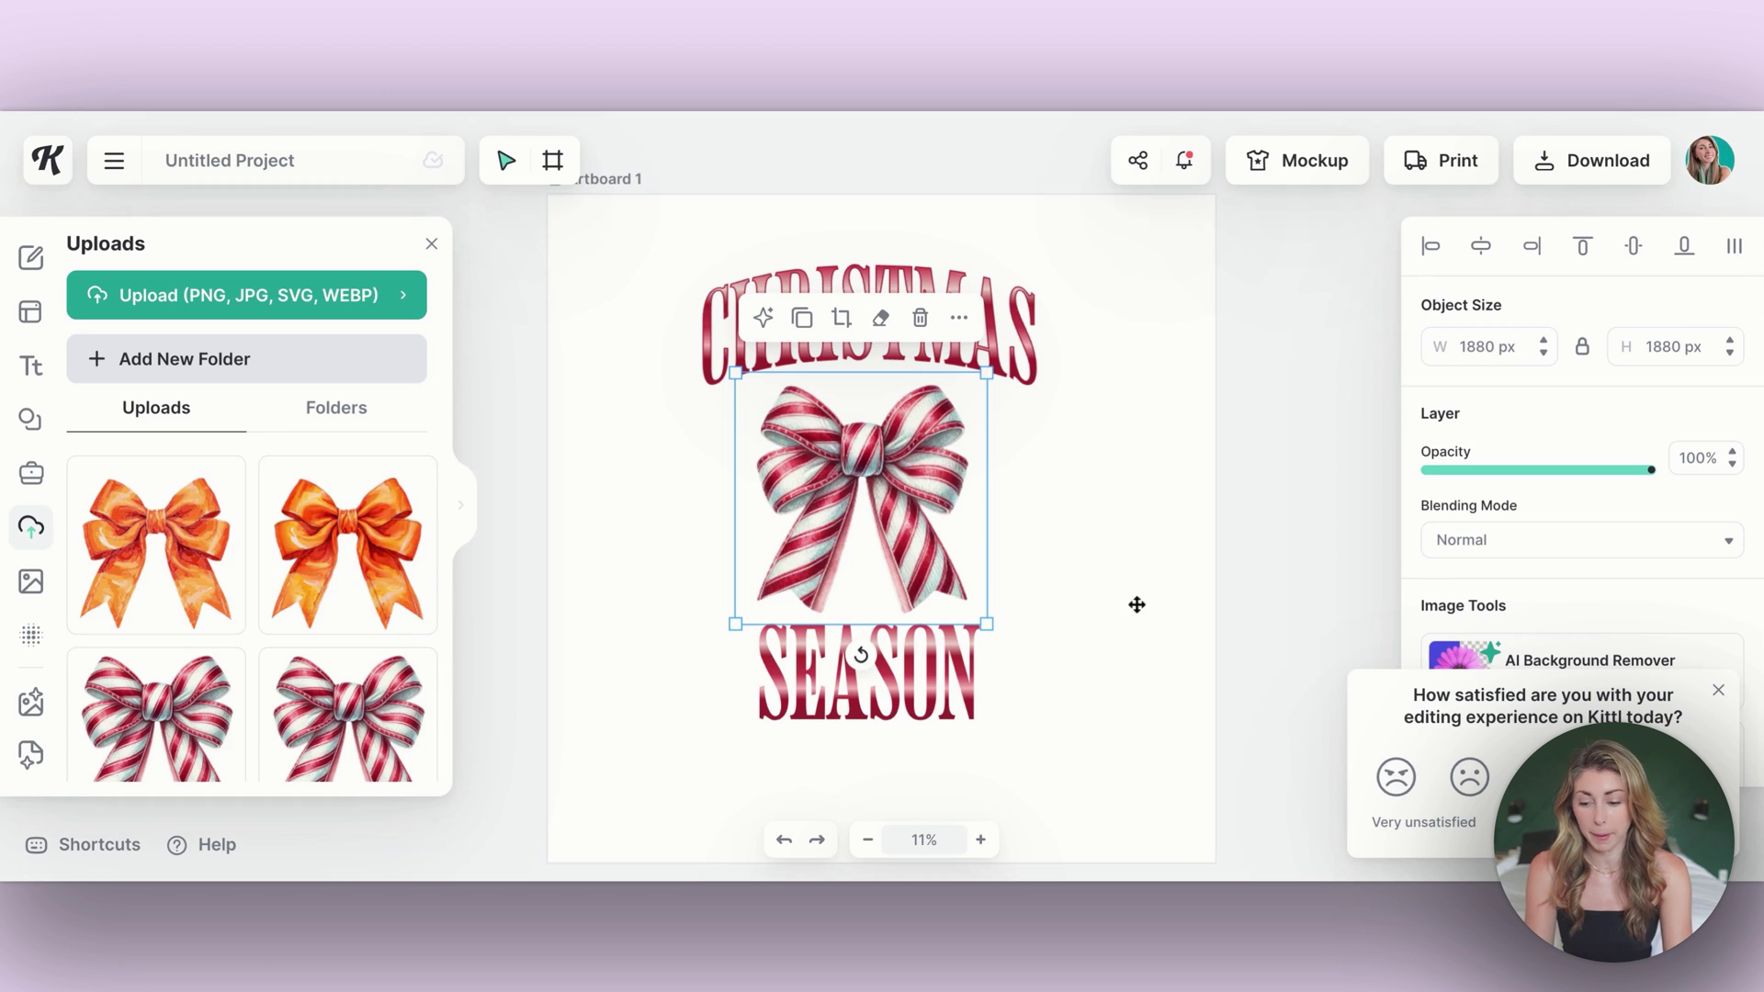
mouse_move(212, 561)
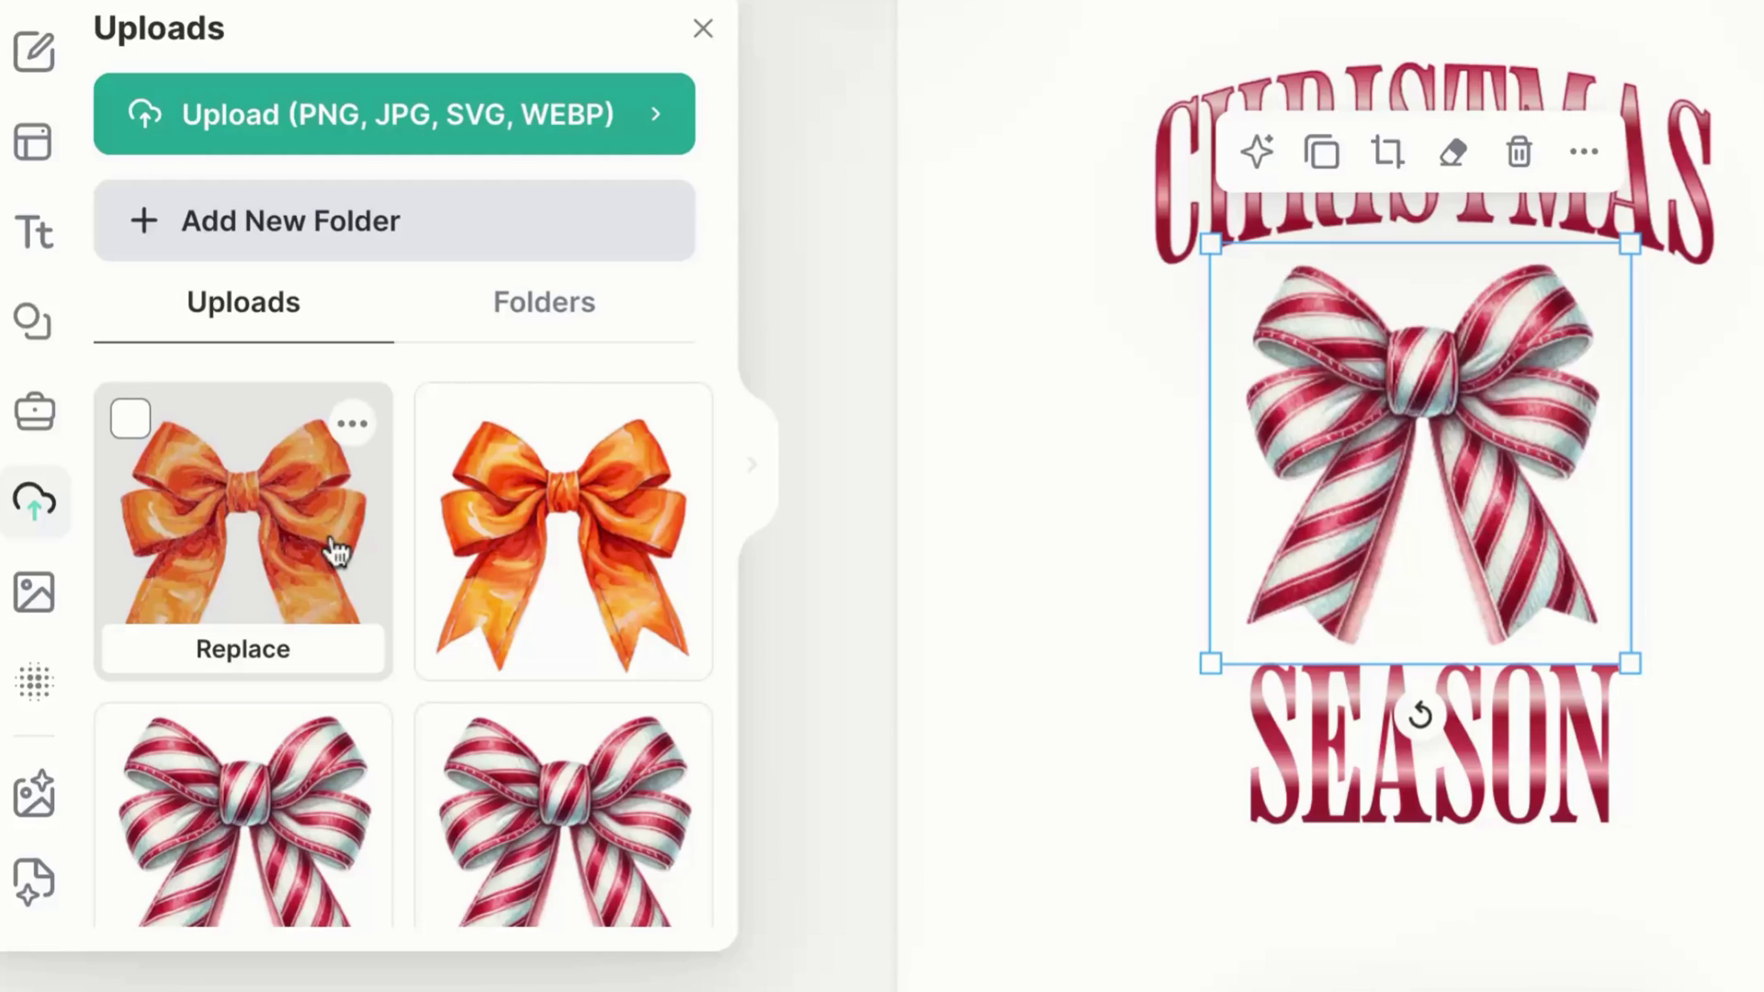
click(290, 651)
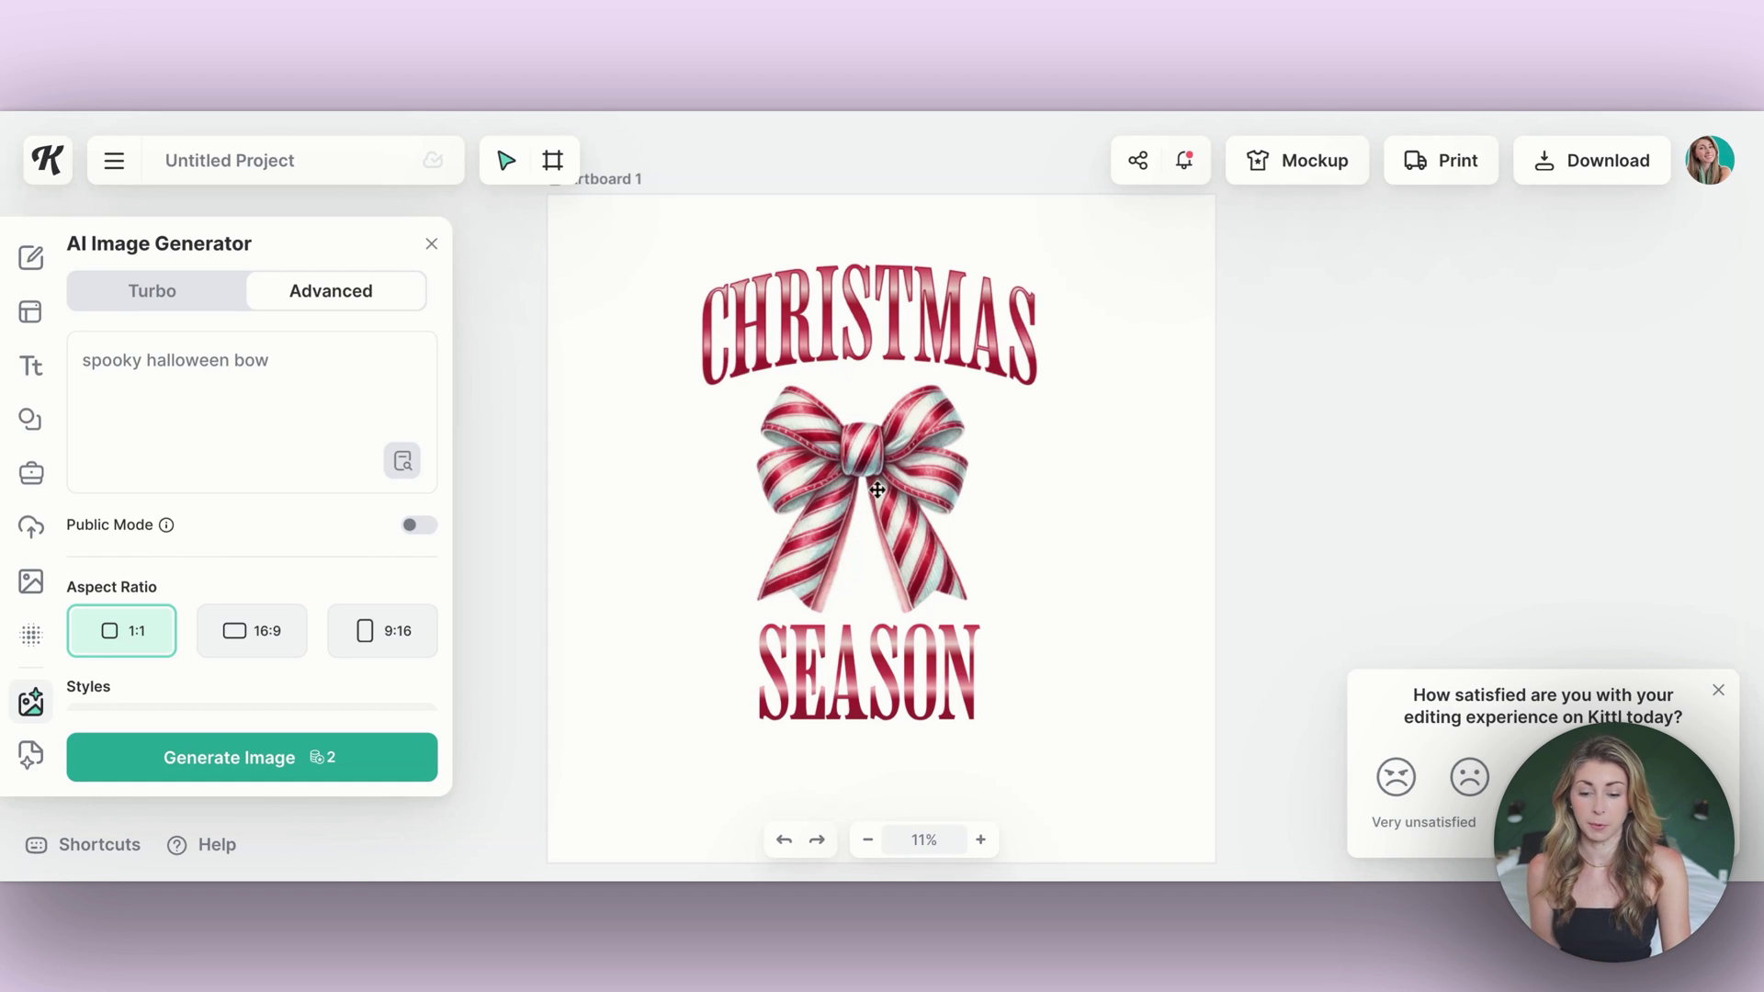
Generate a replacement bow from the prompt 'spooky halloween bow' in the Realistic style.
click(897, 443)
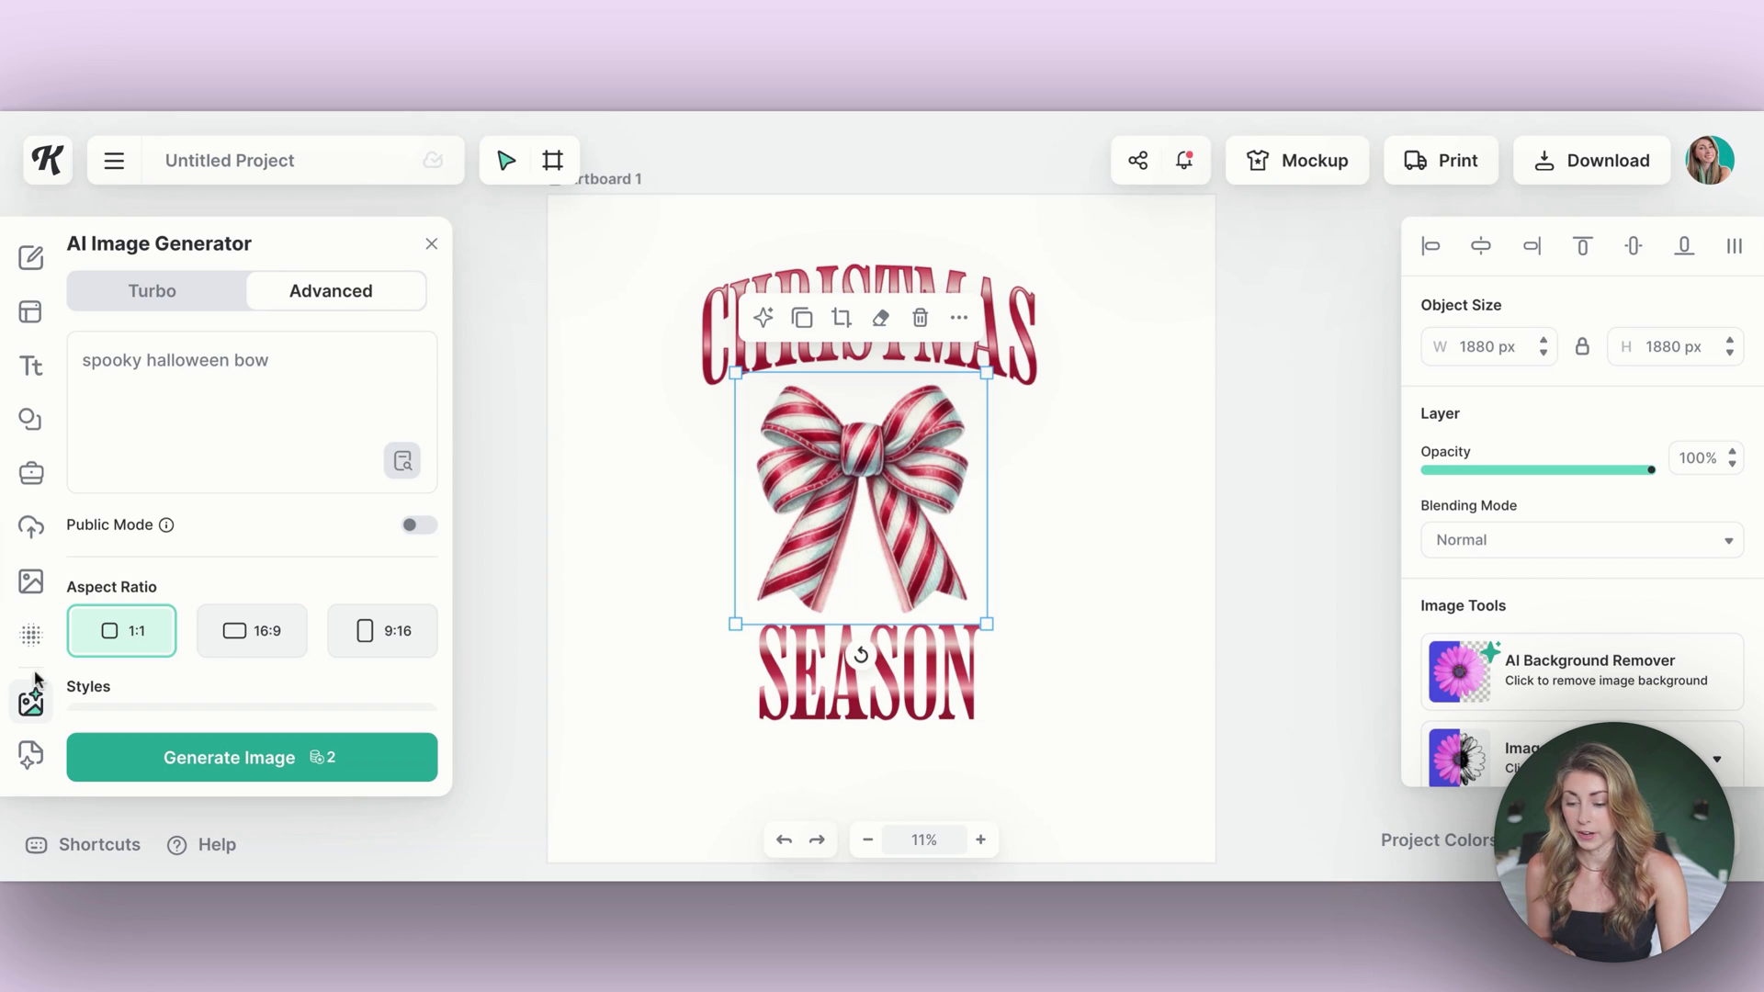
scroll(237, 519, down, 1)
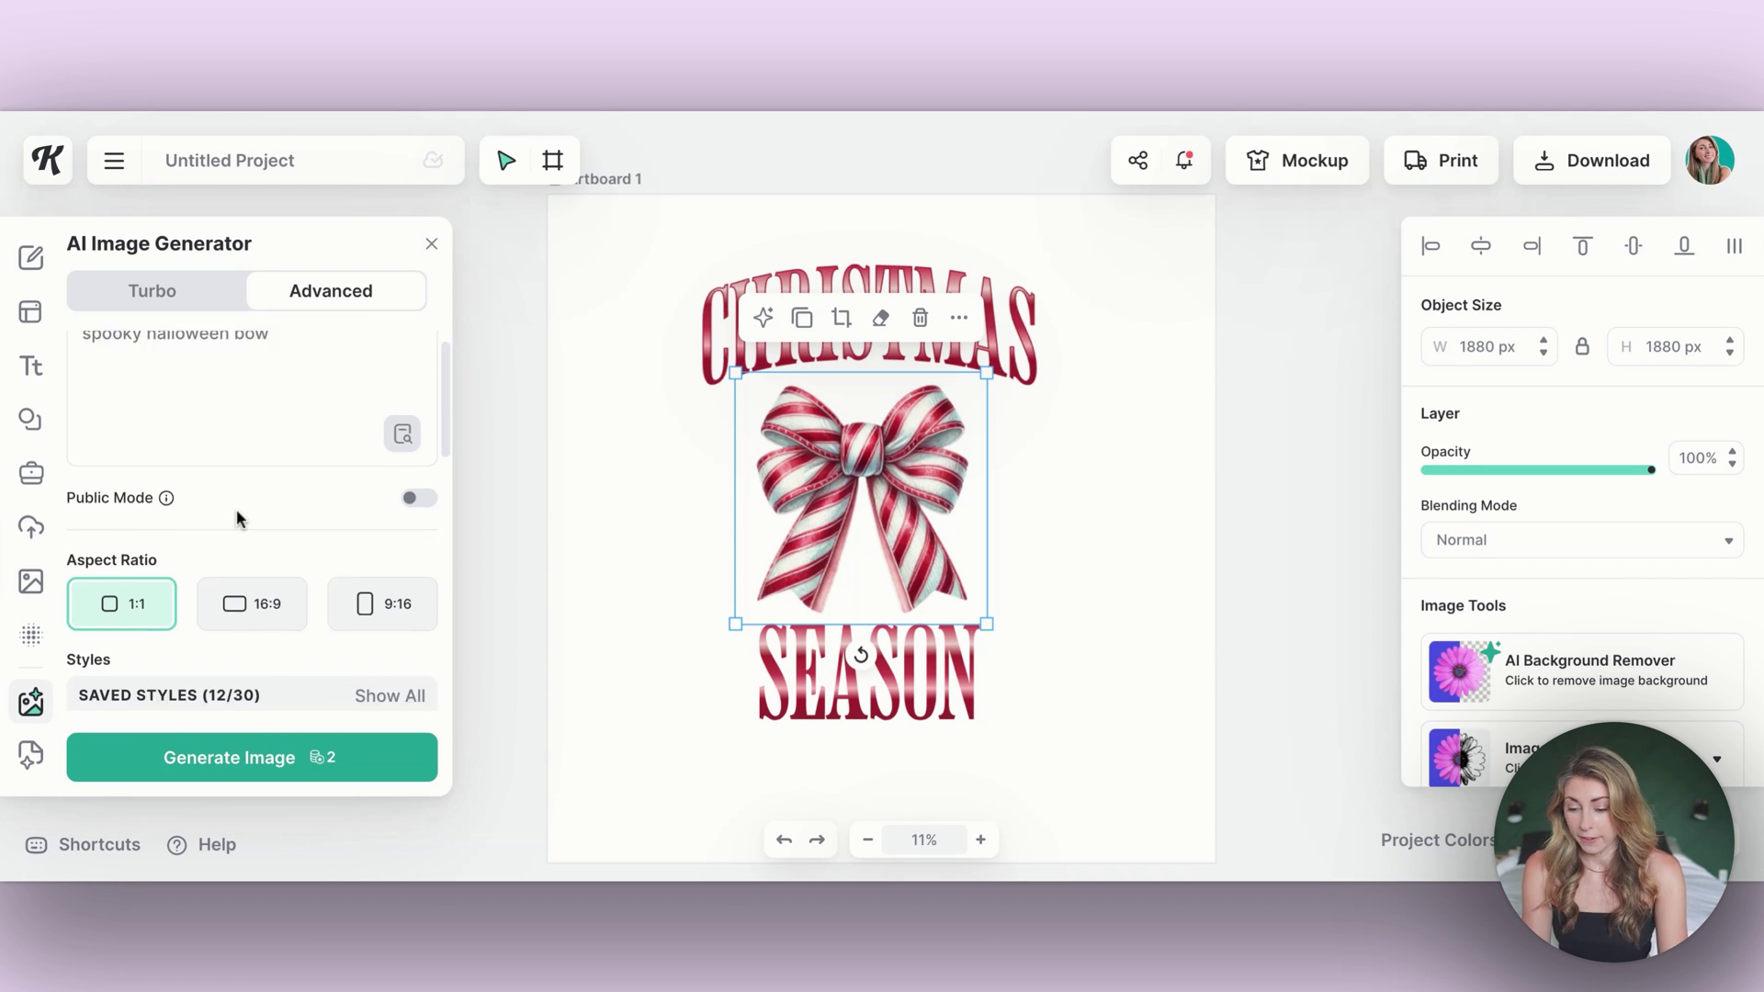
scroll(237, 519, down, 3)
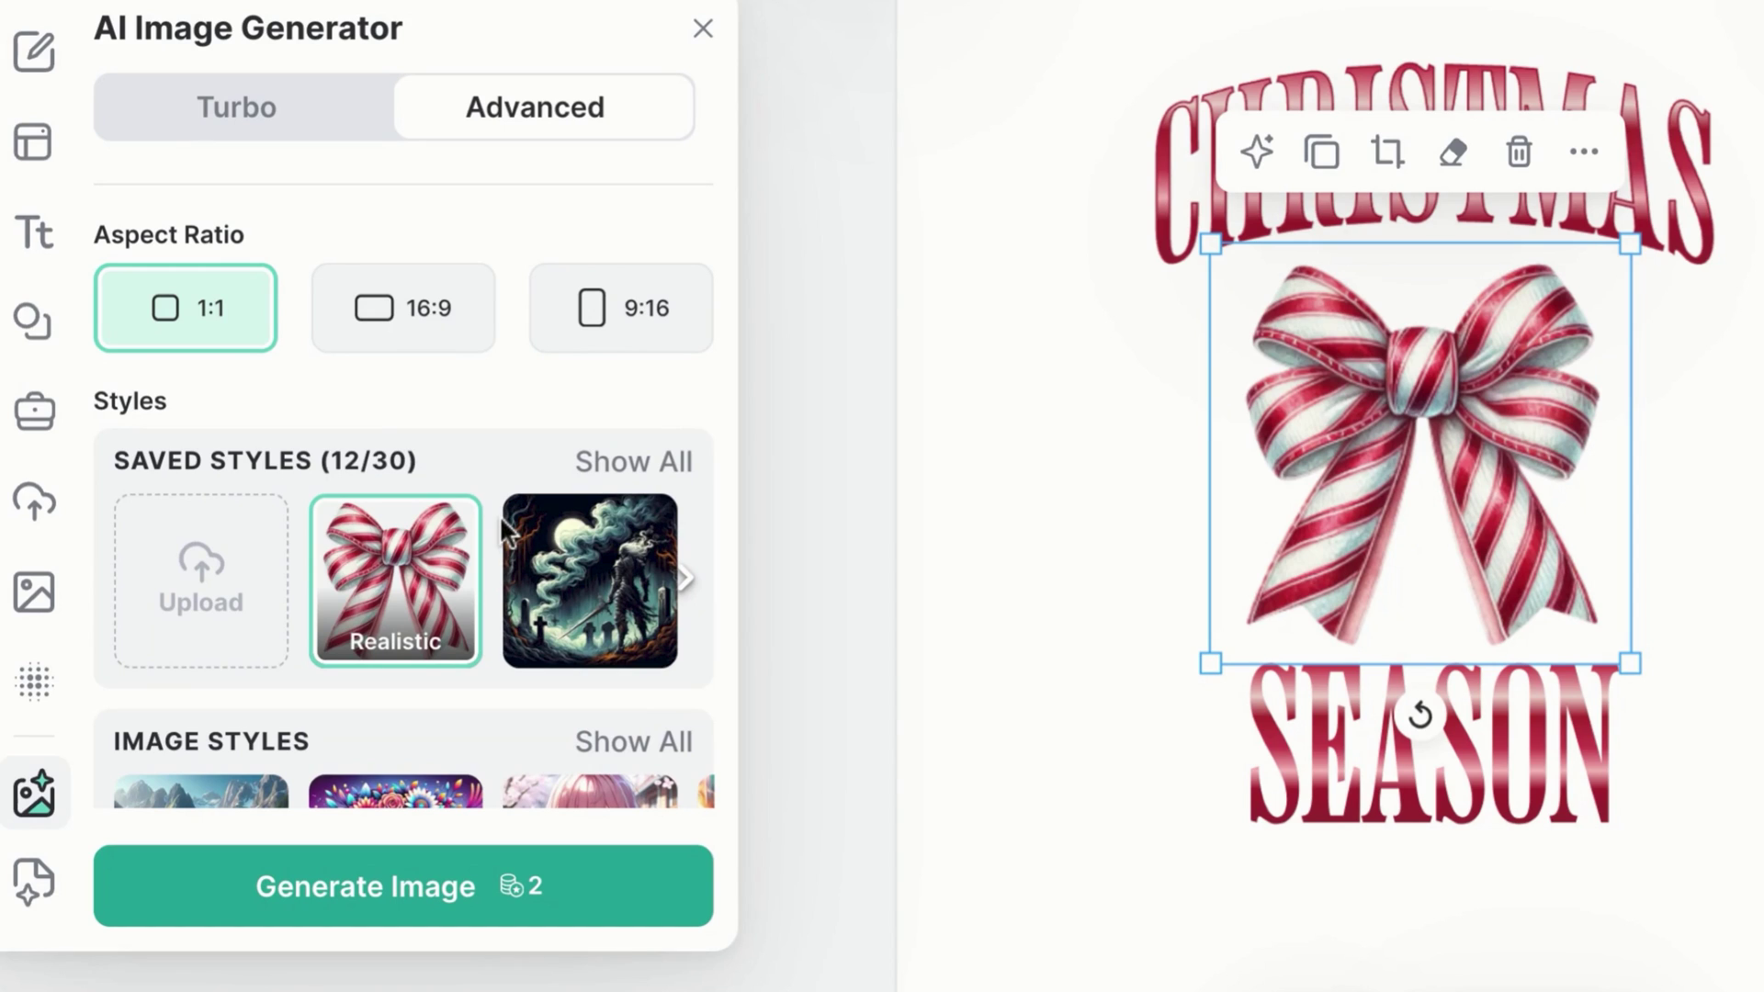
mouse_move(392, 547)
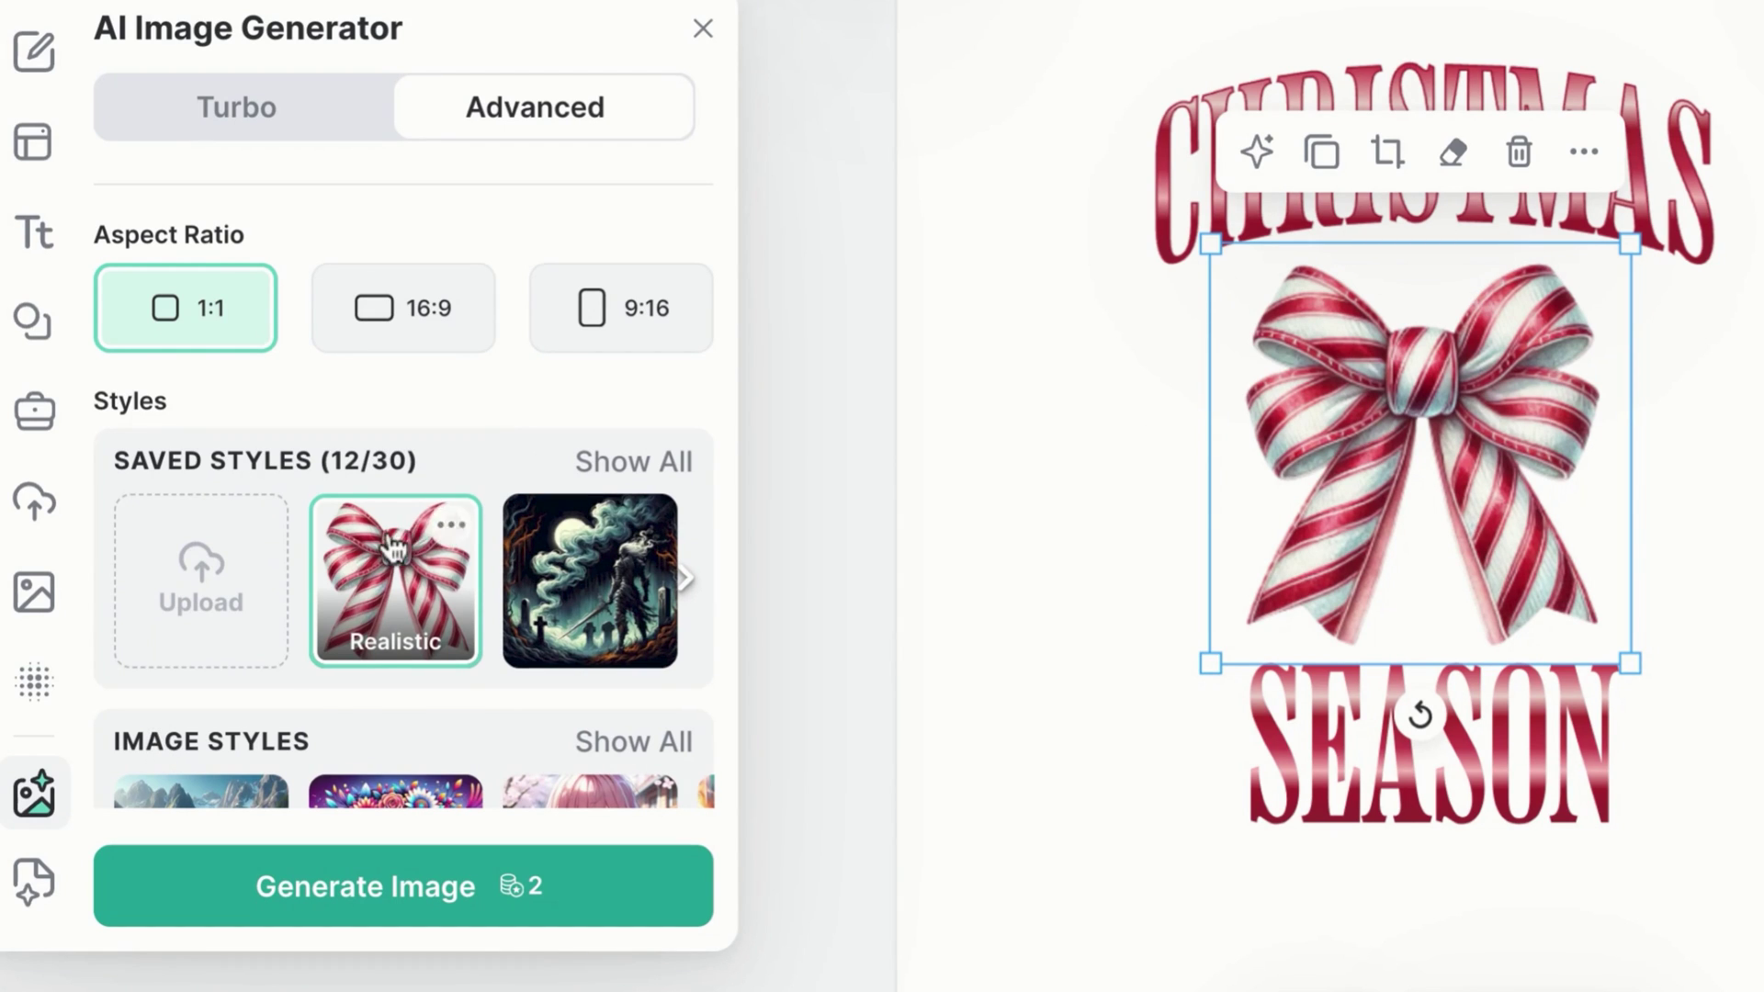
scroll(393, 547, up, 4)
click(569, 222)
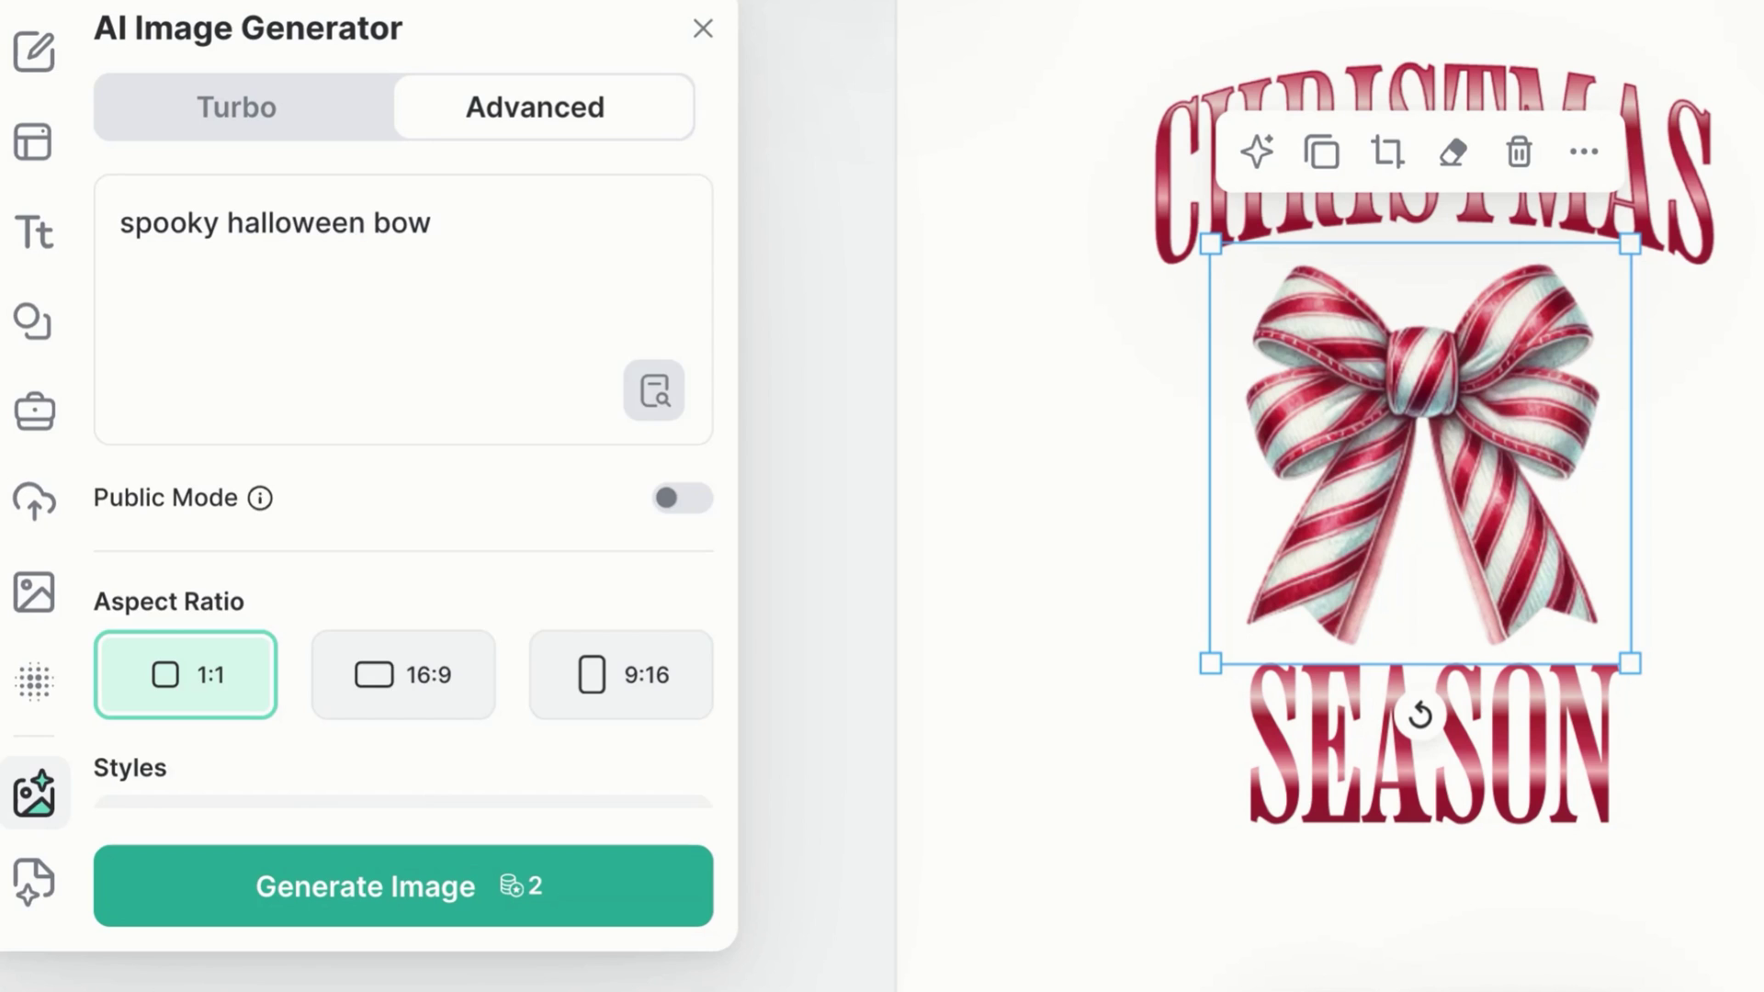
scroll(515, 236, down, 4)
mouse_move(453, 496)
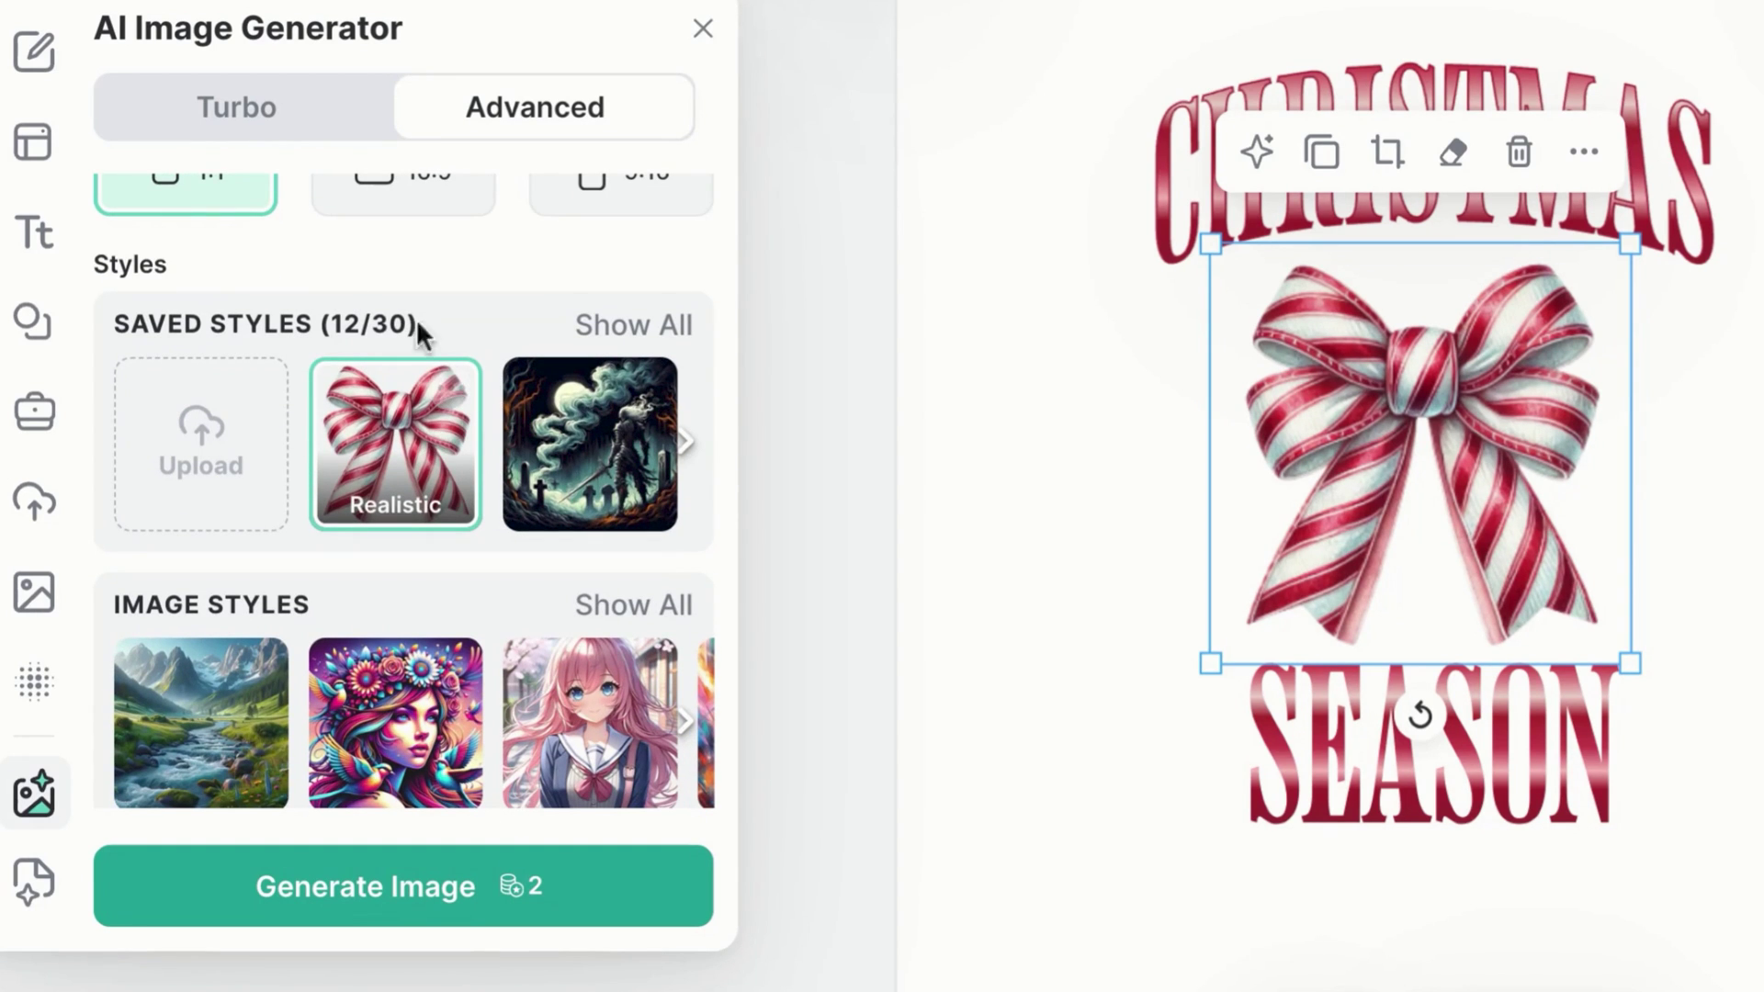
click(596, 912)
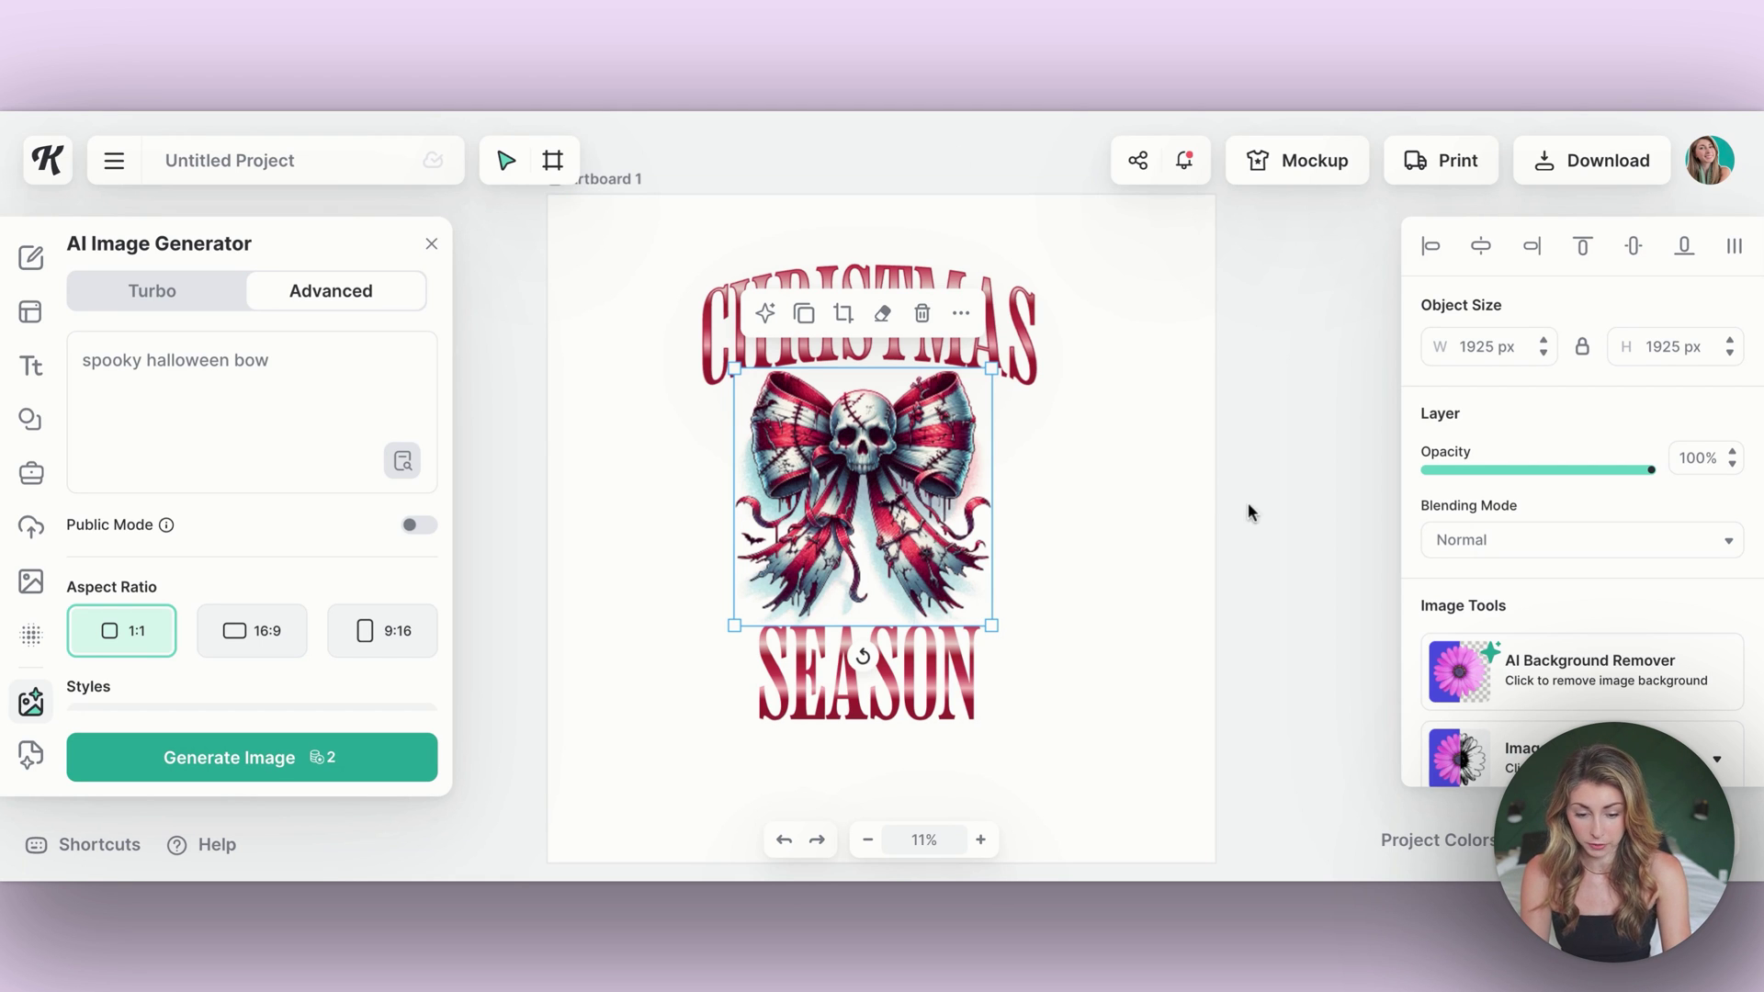
Vectorize the skull bow image with the Image Vectorizer.
scroll(1240, 501, down, 2)
scroll(1585, 657, down, 1)
click(1584, 674)
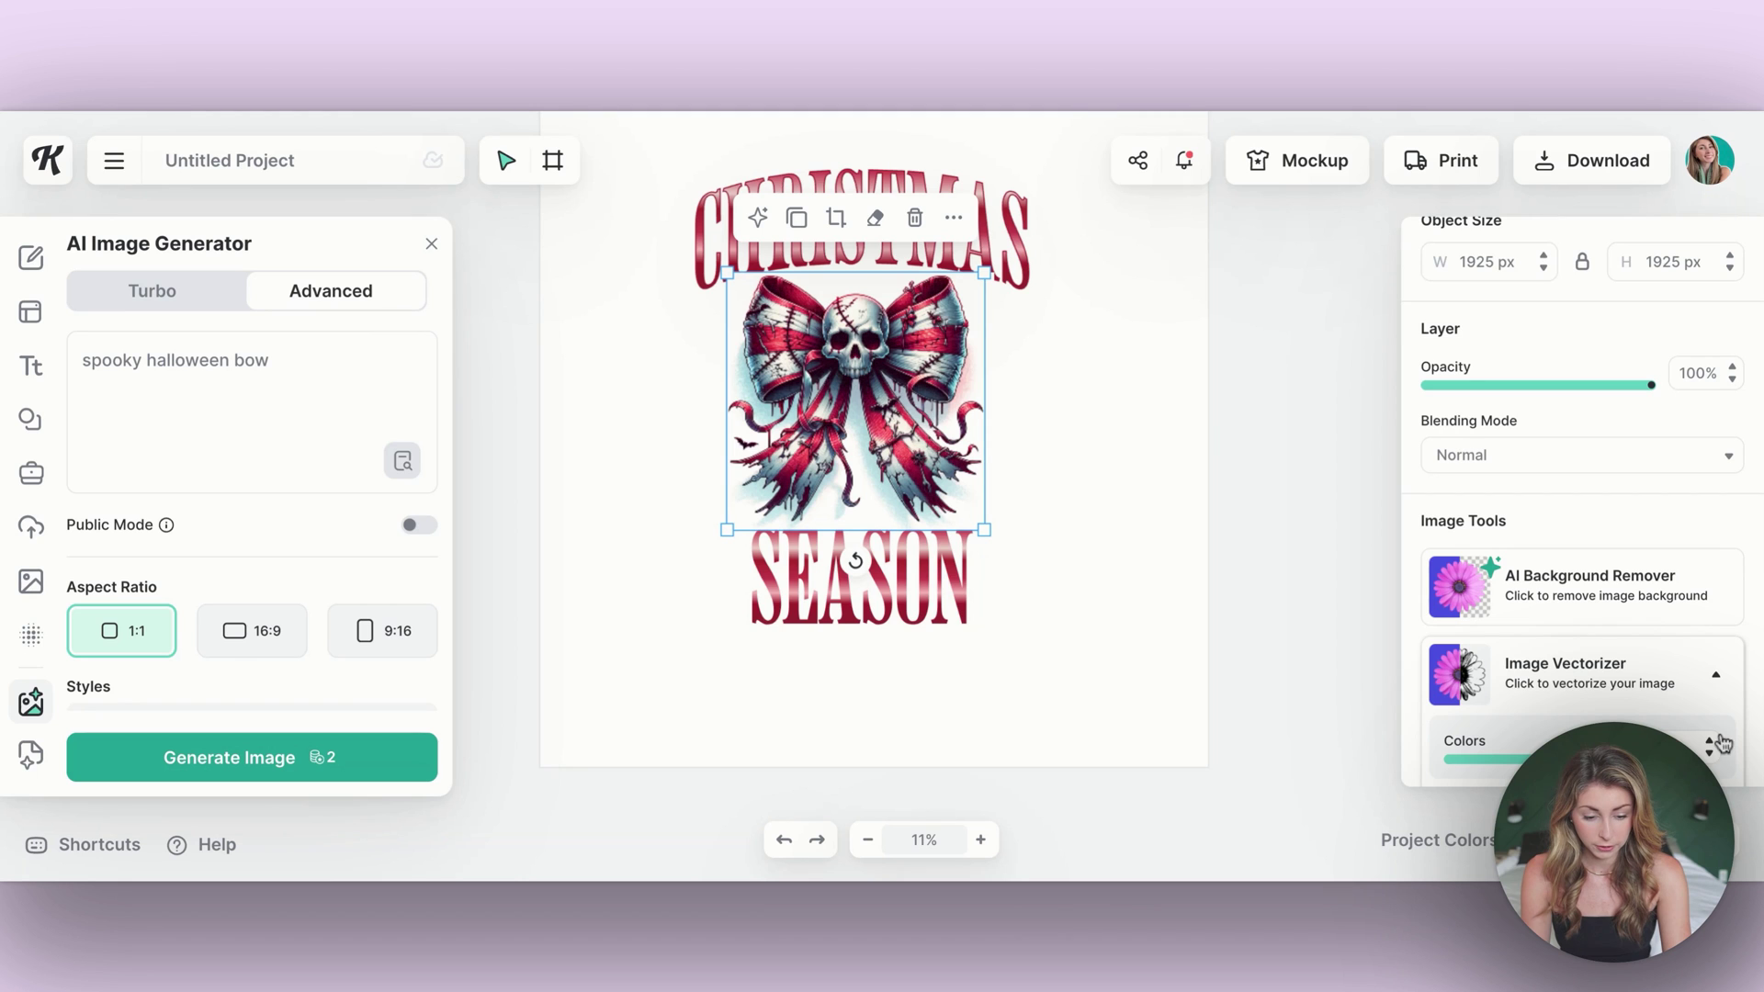
scroll(1714, 606, down, 2)
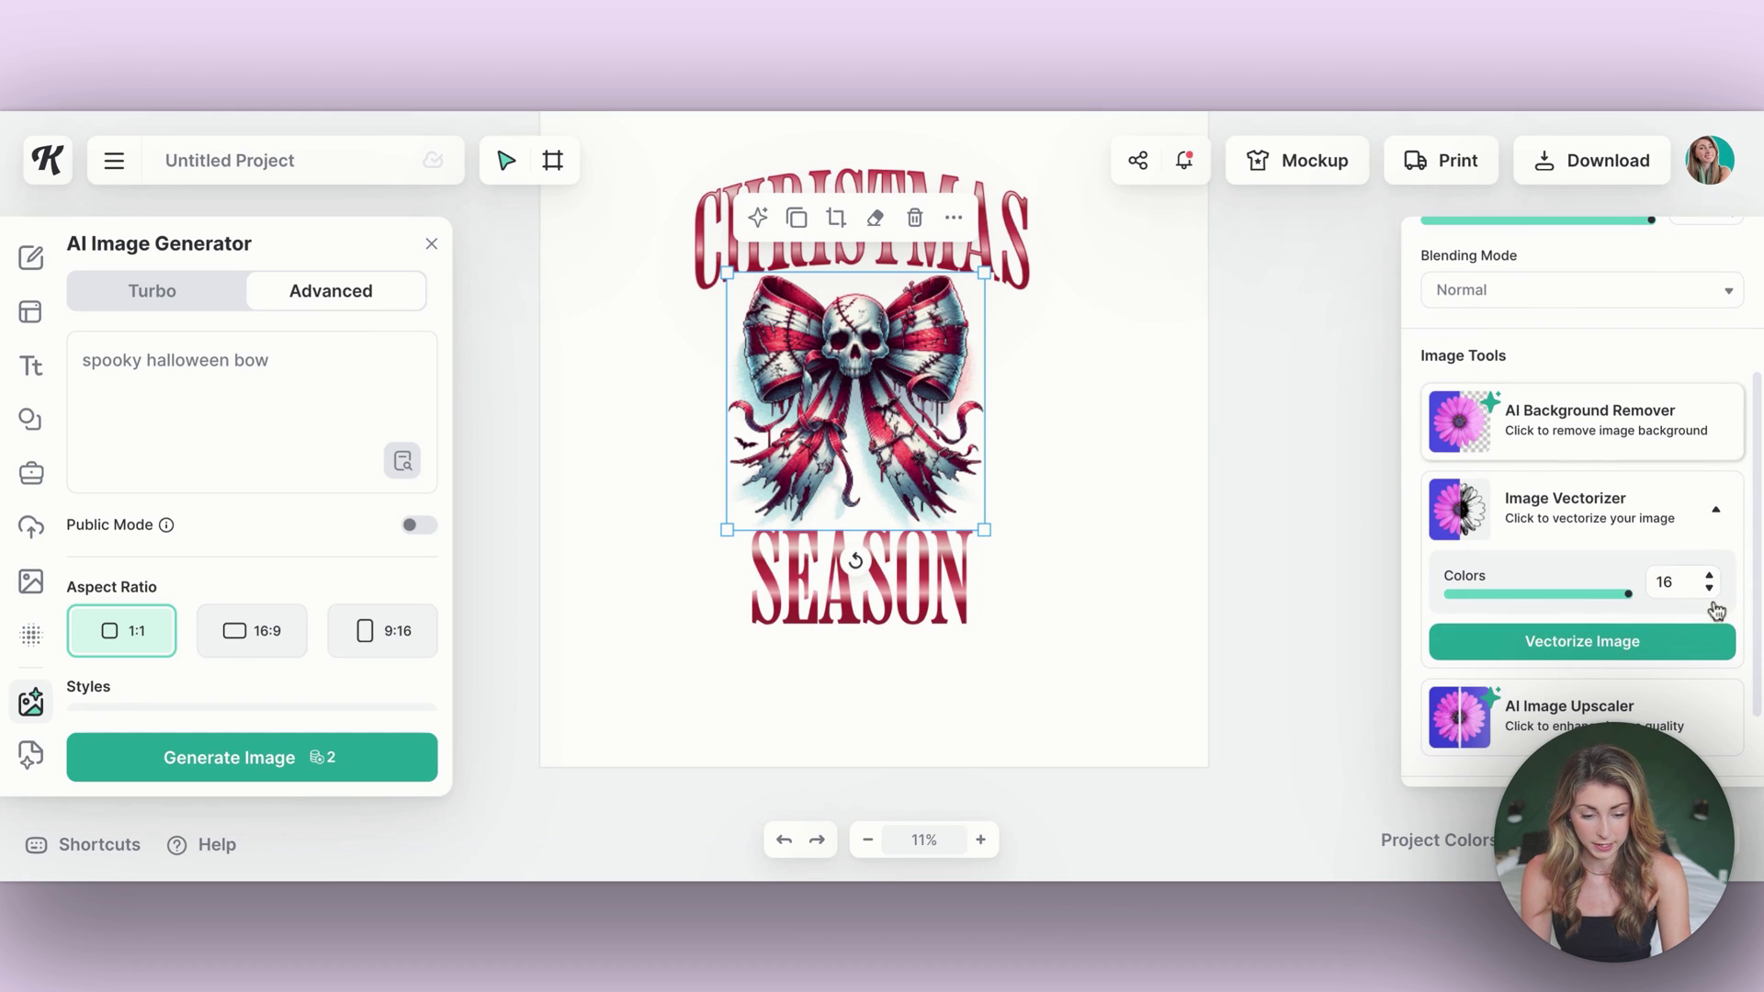
click(1603, 648)
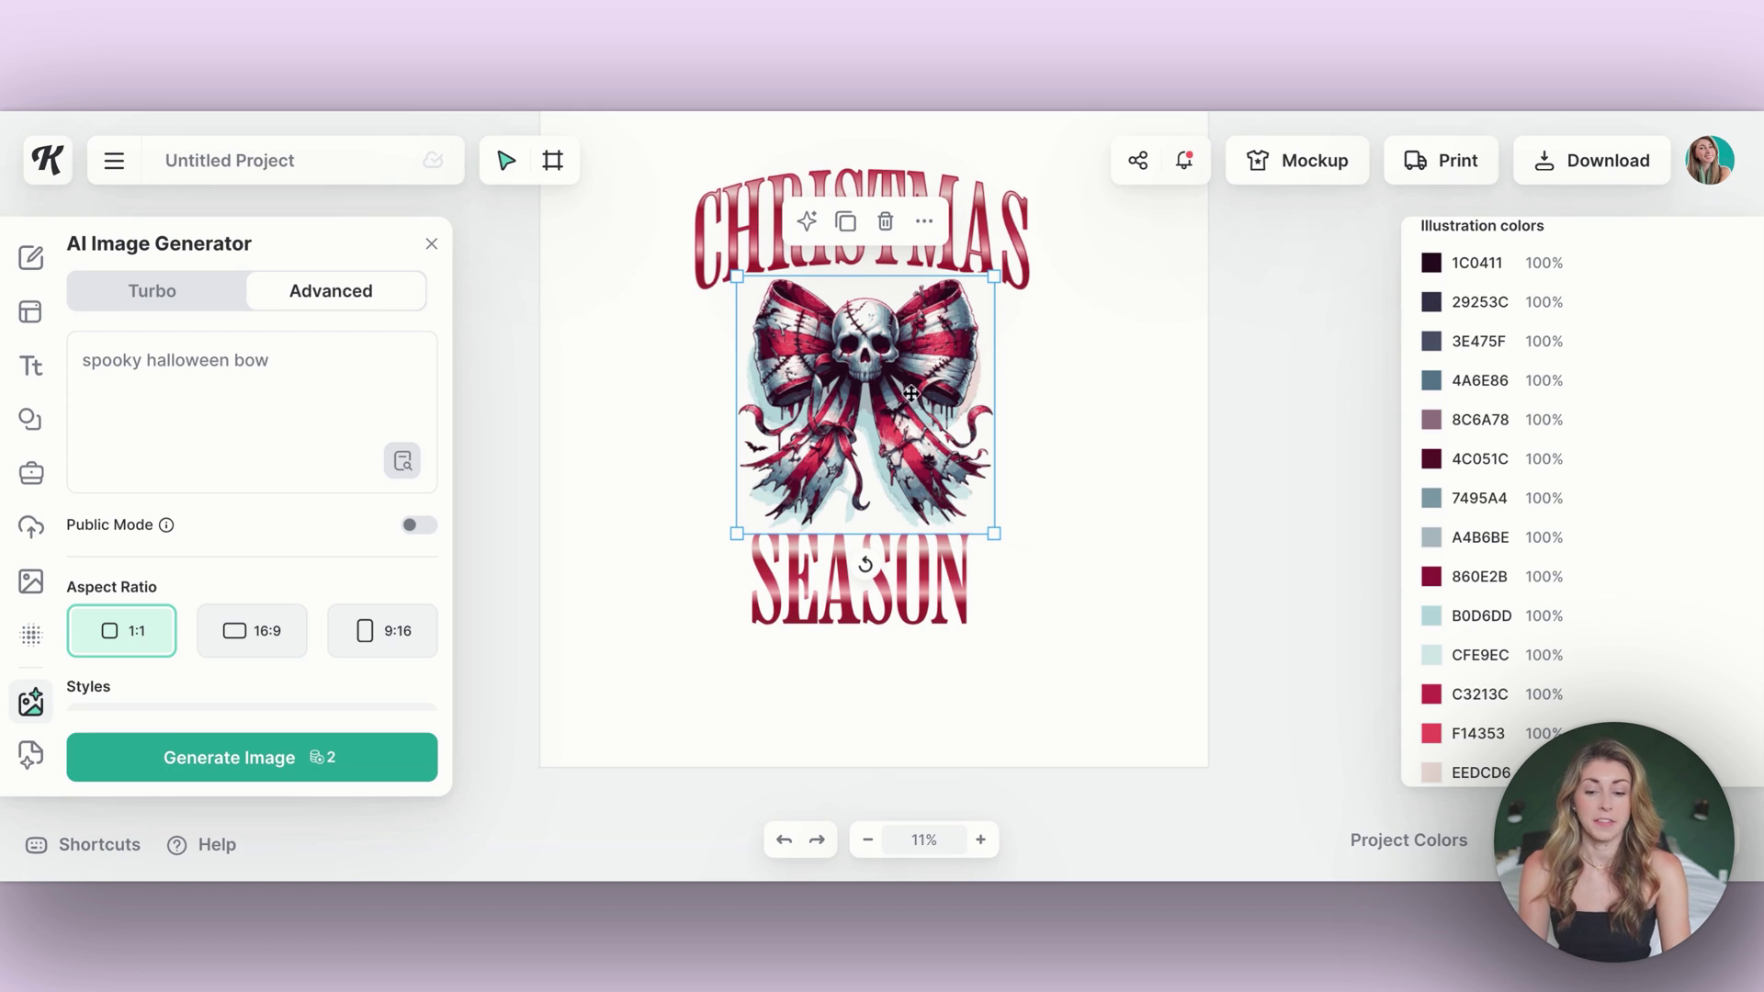
Recolour the bow's 860E2B, C3213C and F14353 reds to D95C3C, 8F2E0E and 55503F.
click(1431, 578)
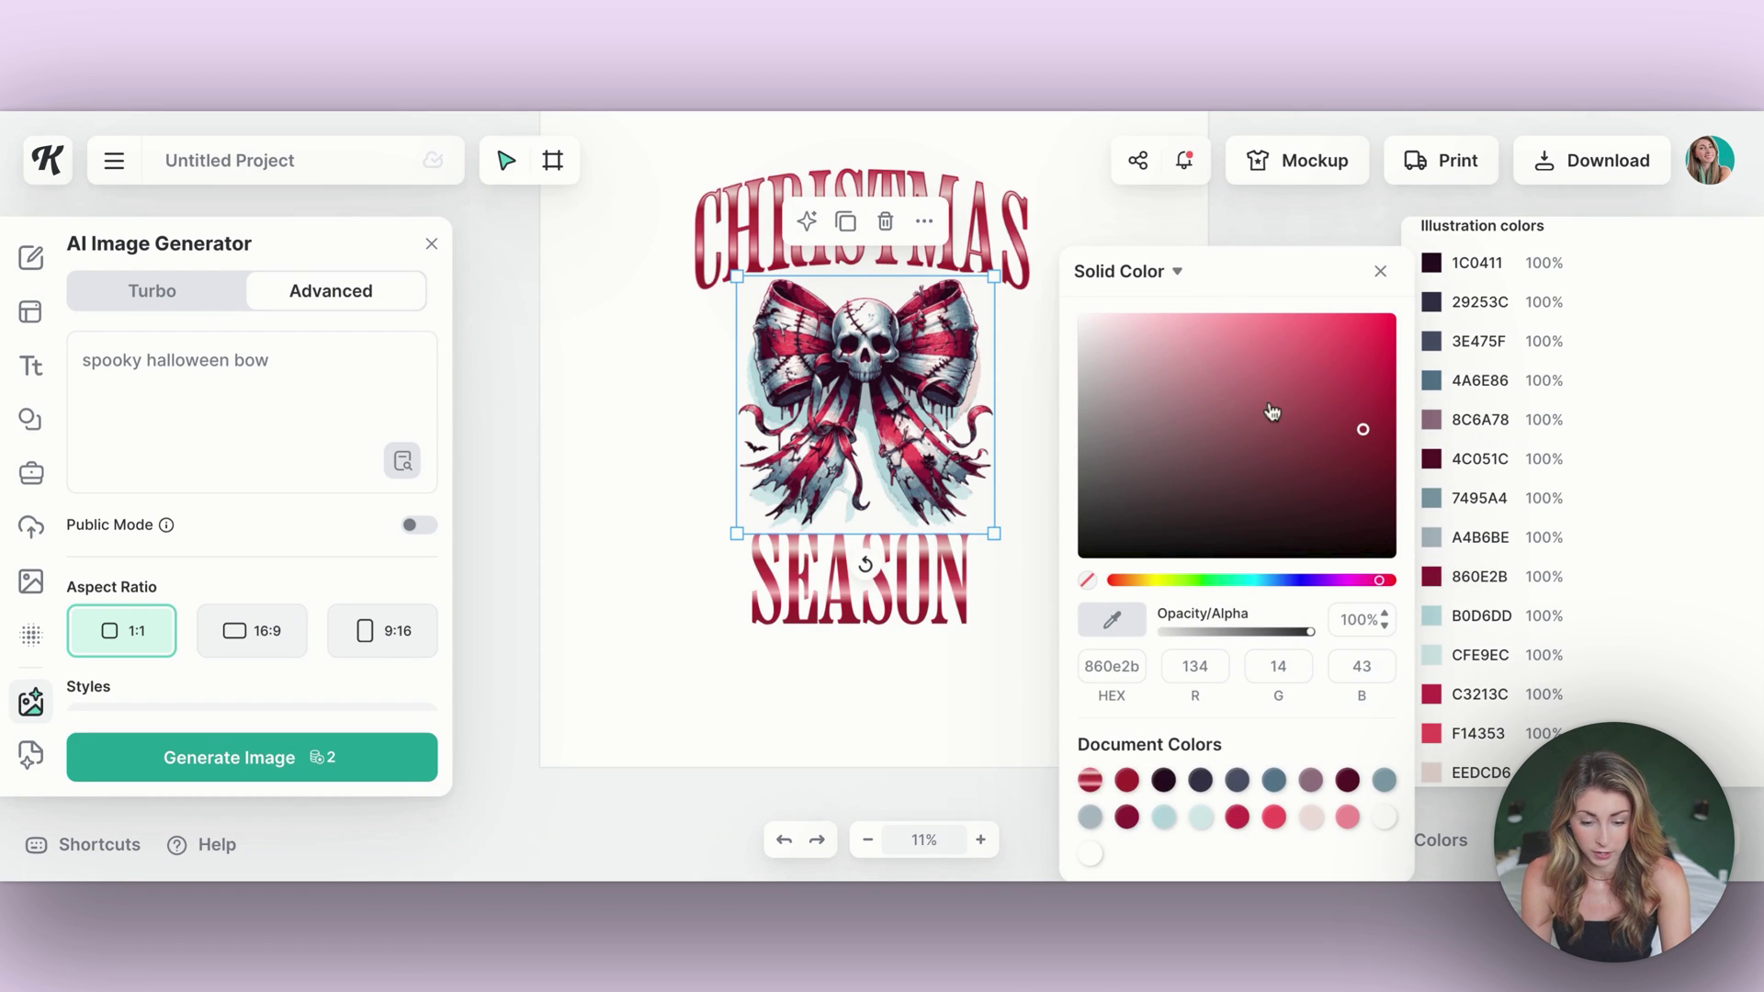
click(1122, 579)
mouse_move(1303, 374)
mouse_down()
mouse_move(1350, 398)
mouse_move(1314, 364)
mouse_up()
click(1438, 698)
click(1122, 580)
drag(1382, 450, 1365, 421)
click(1732, 504)
click(1478, 733)
click(1309, 367)
click(1143, 580)
drag(1200, 333, 1161, 475)
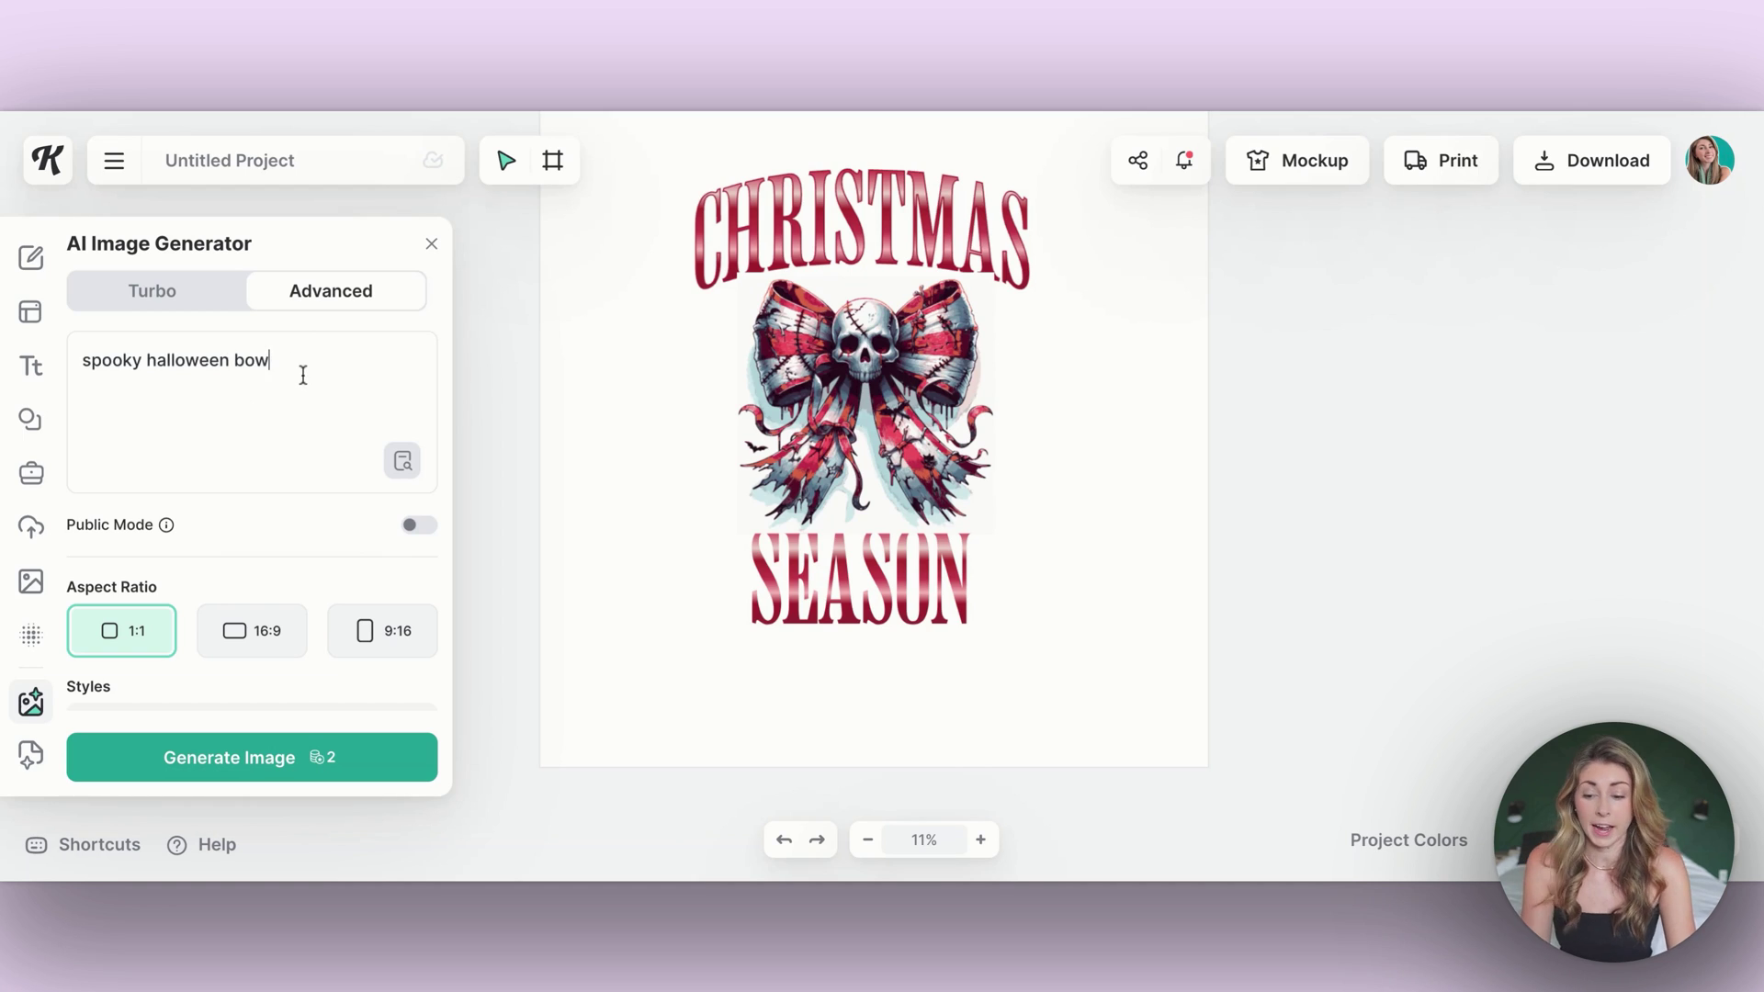
scroll(303, 374, down, 3)
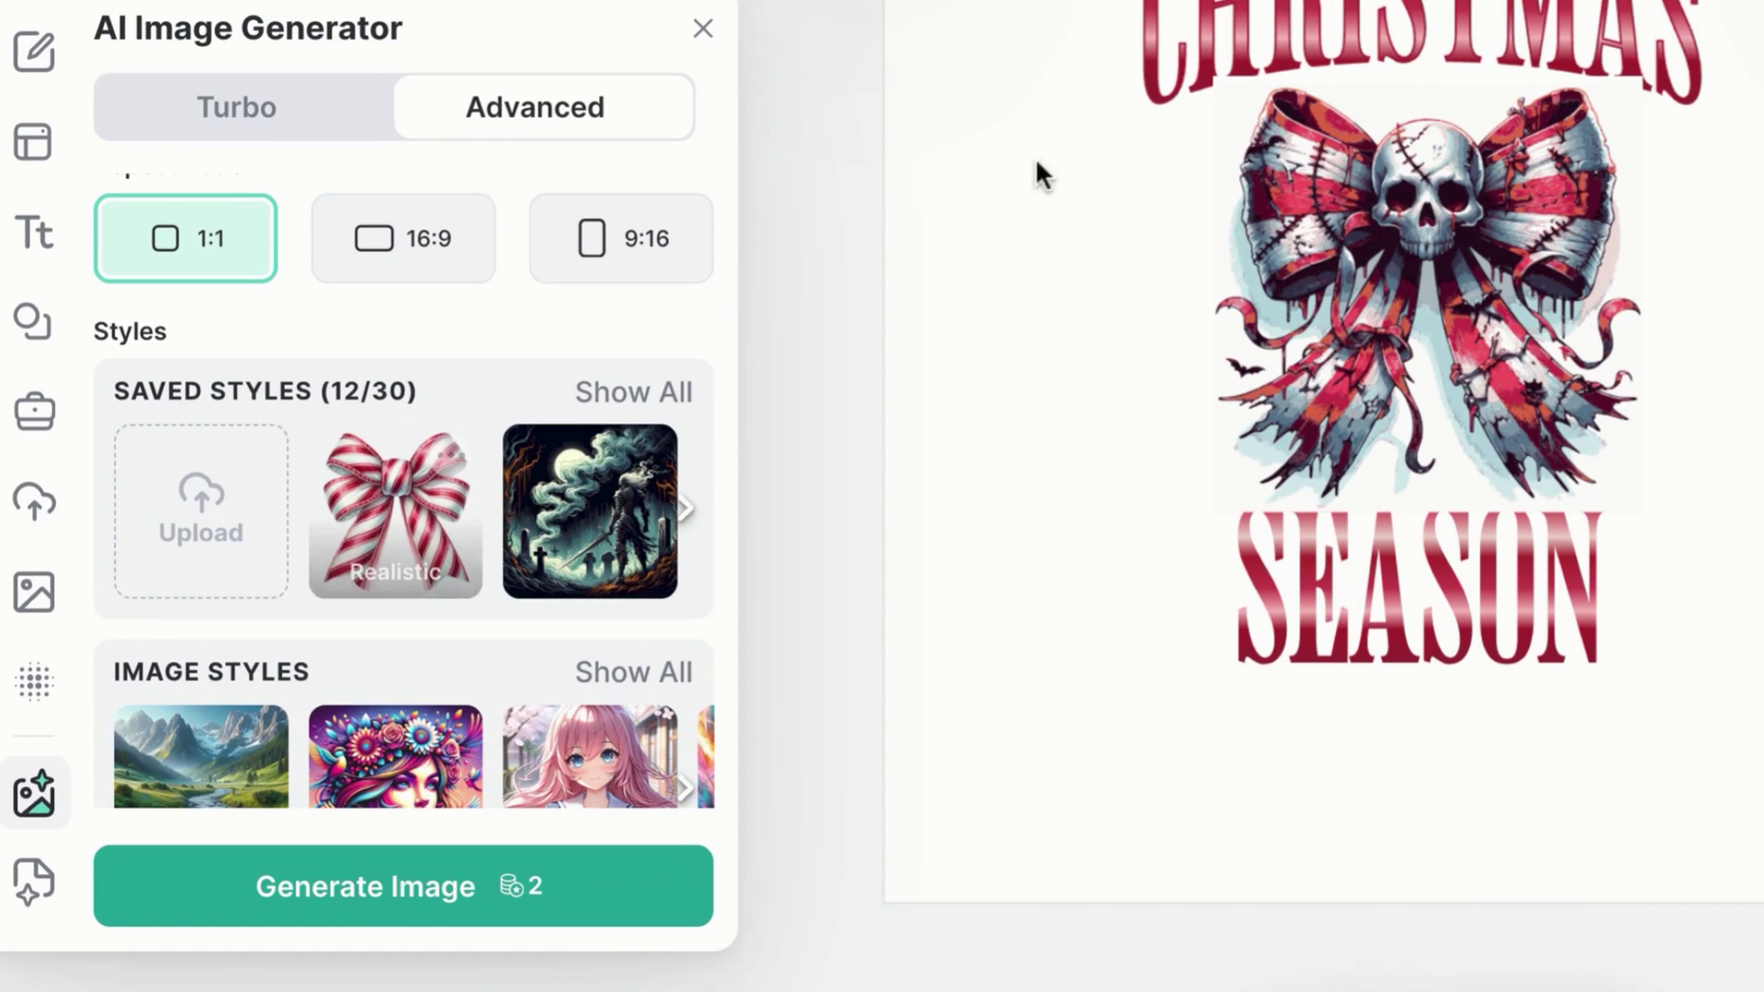
scroll(520, 535, up, 4)
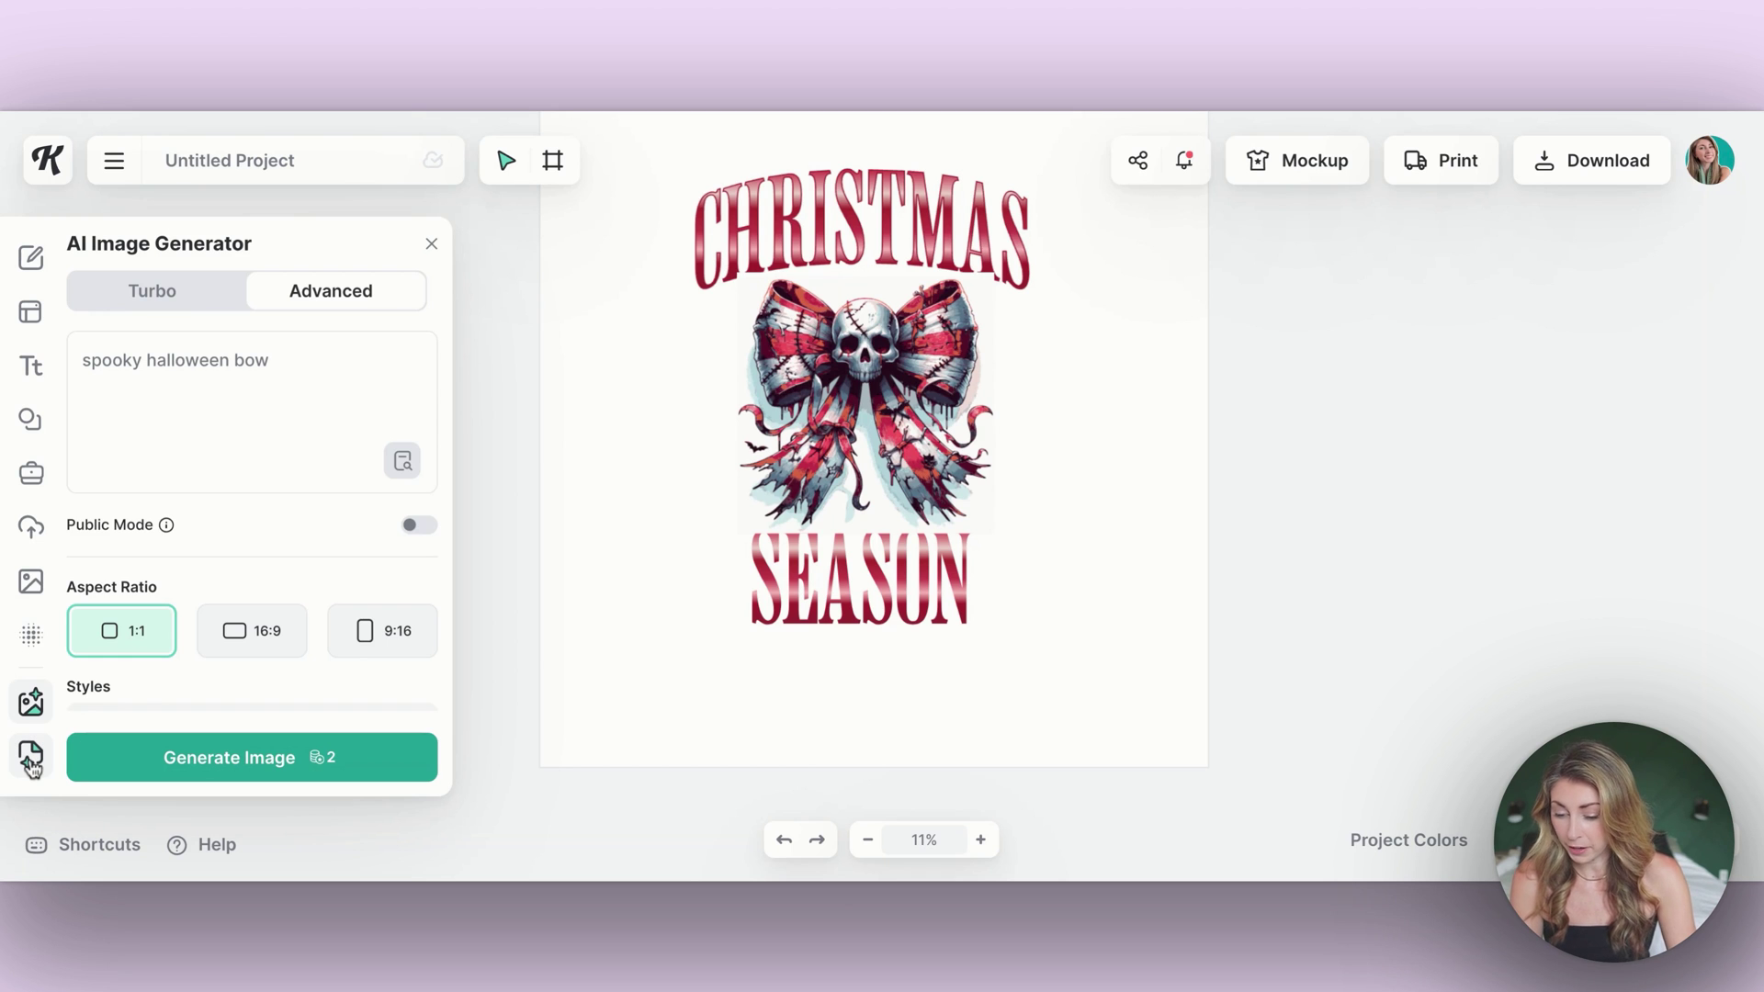
Choose the 'Festive with all your heart' result from the AI Design Generator's Christmas designs.
click(31, 755)
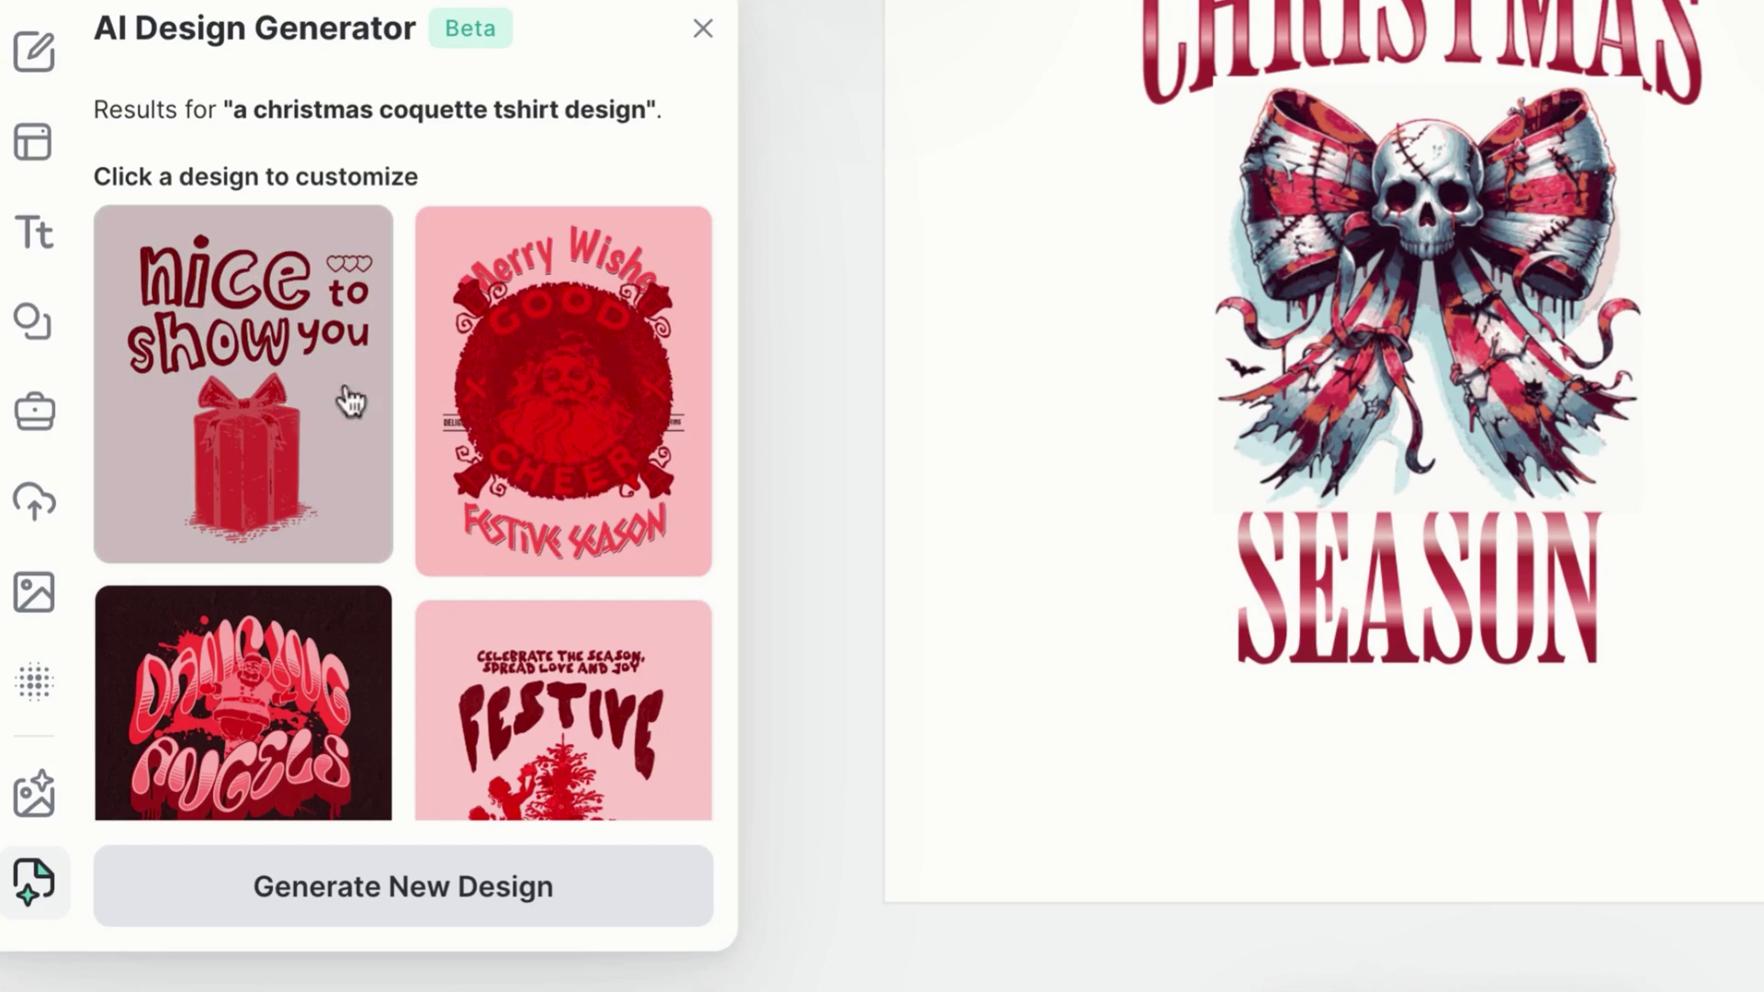
scroll(283, 414, down, 2)
scroll(280, 409, down, 1)
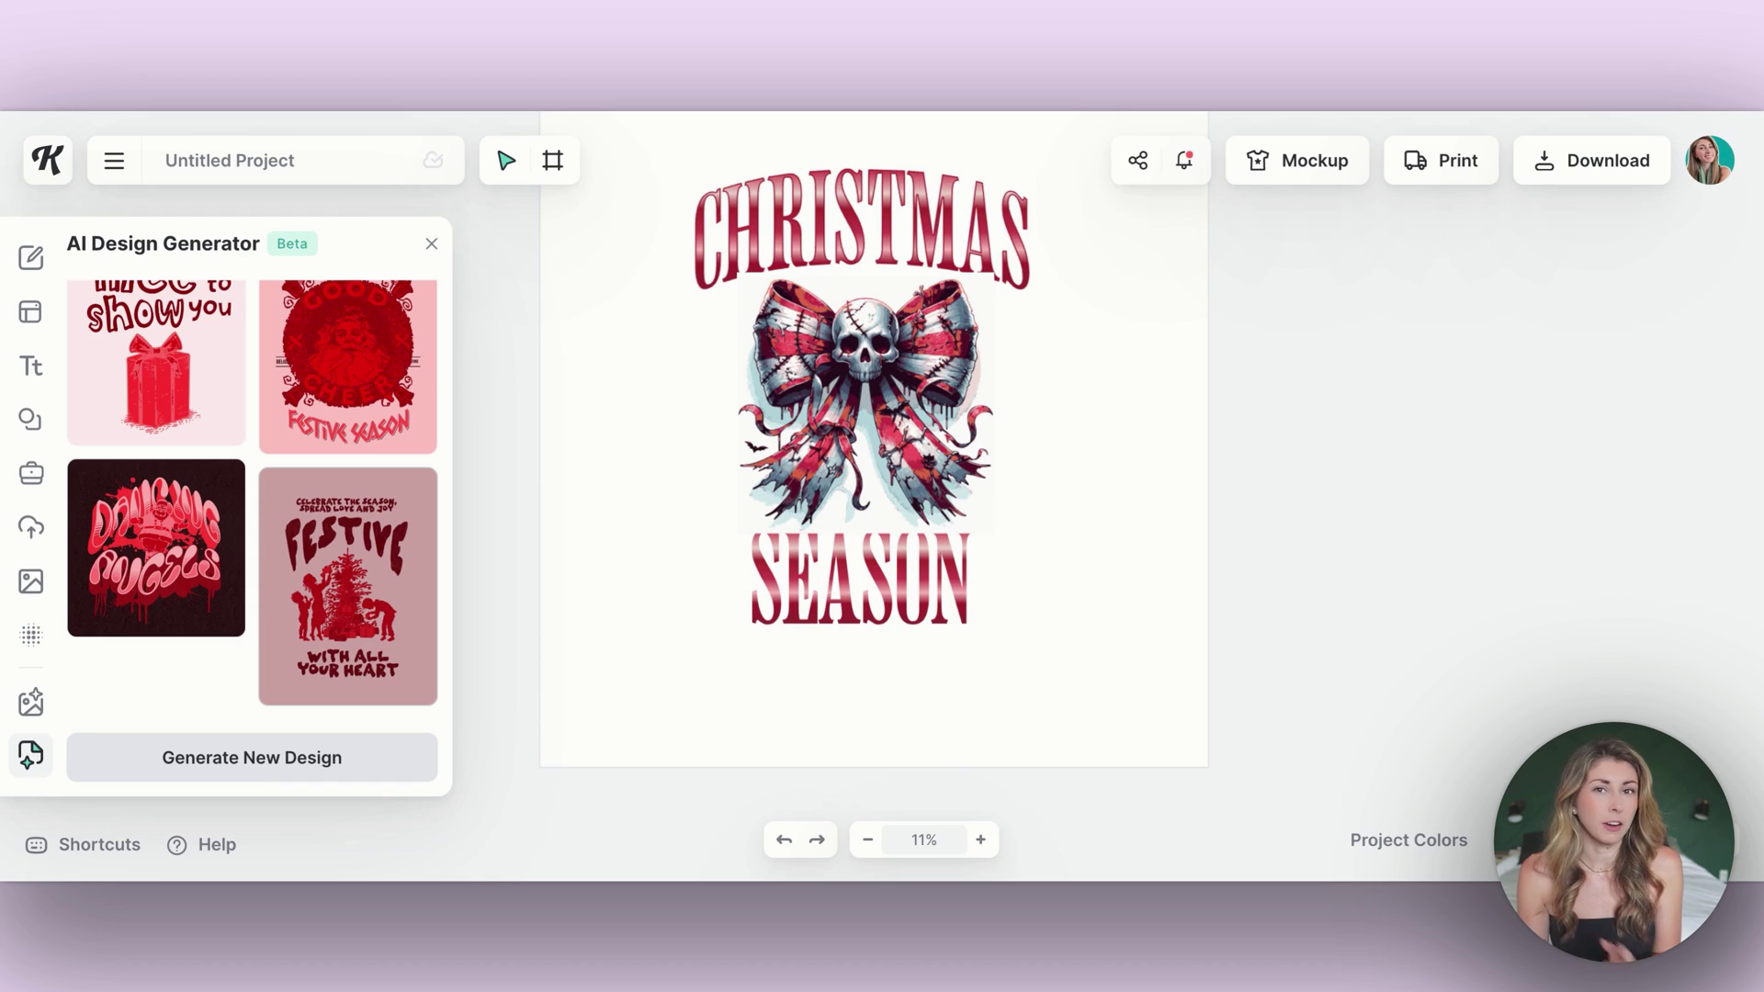
scroll(421, 495, up, 1)
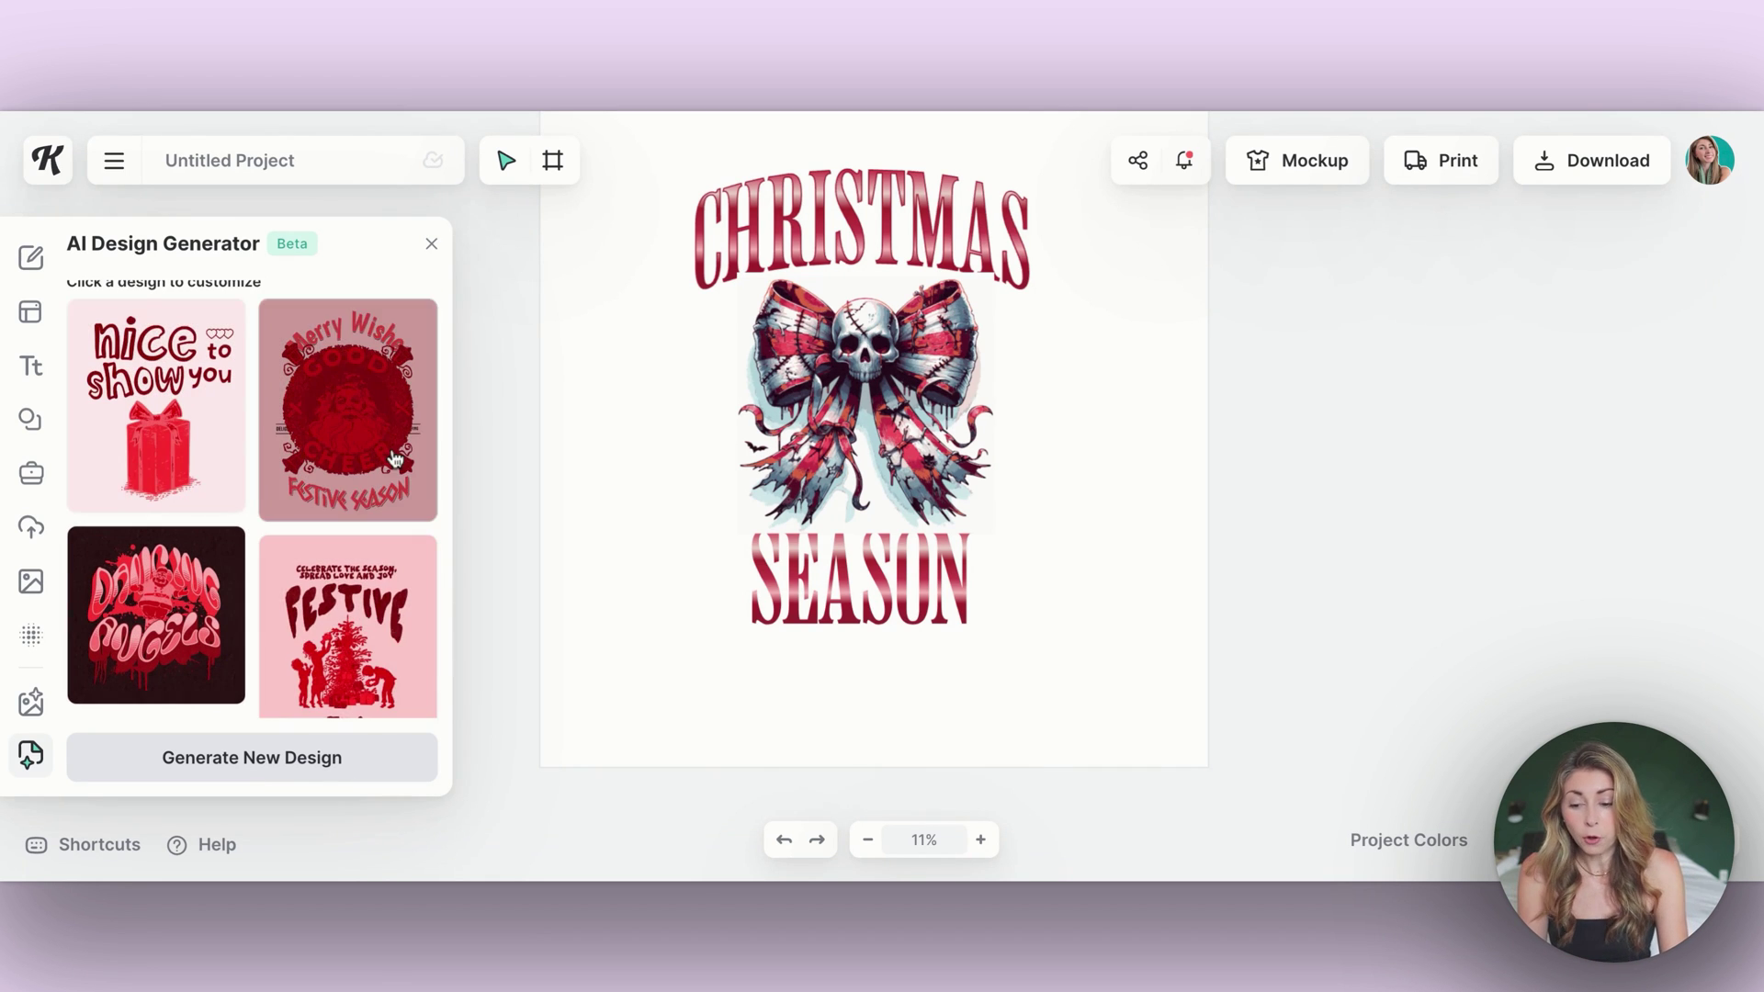
scroll(393, 458, down, 1)
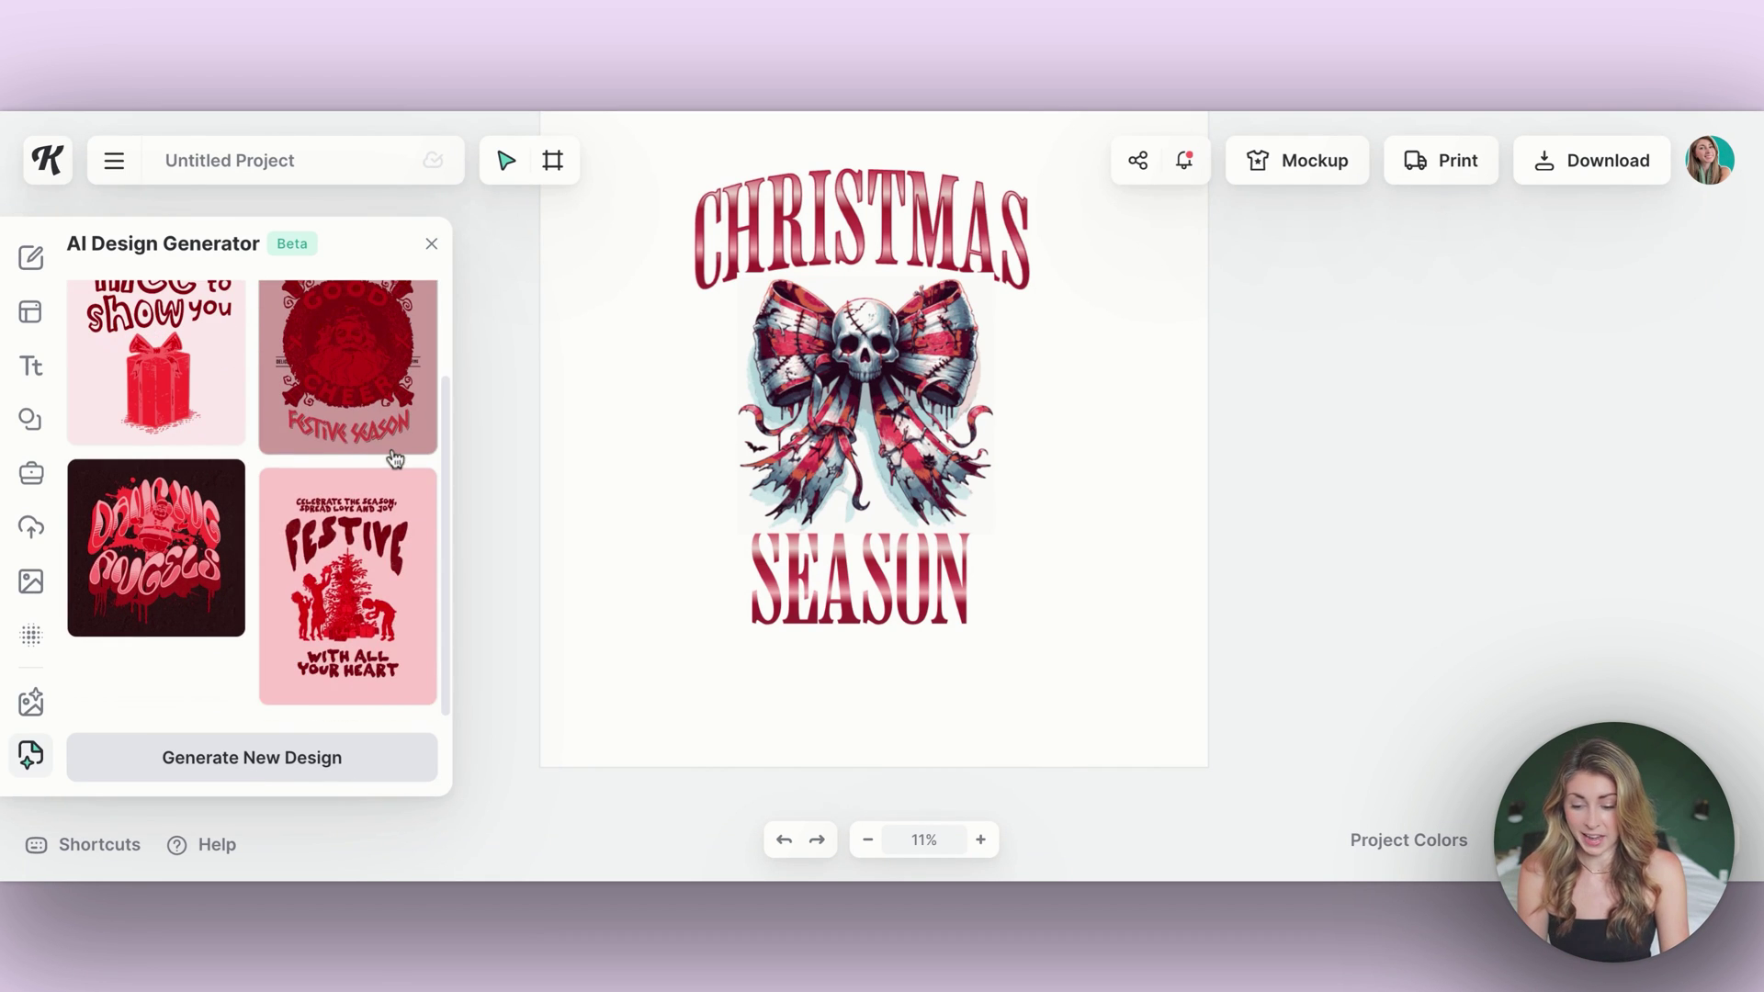
click(372, 604)
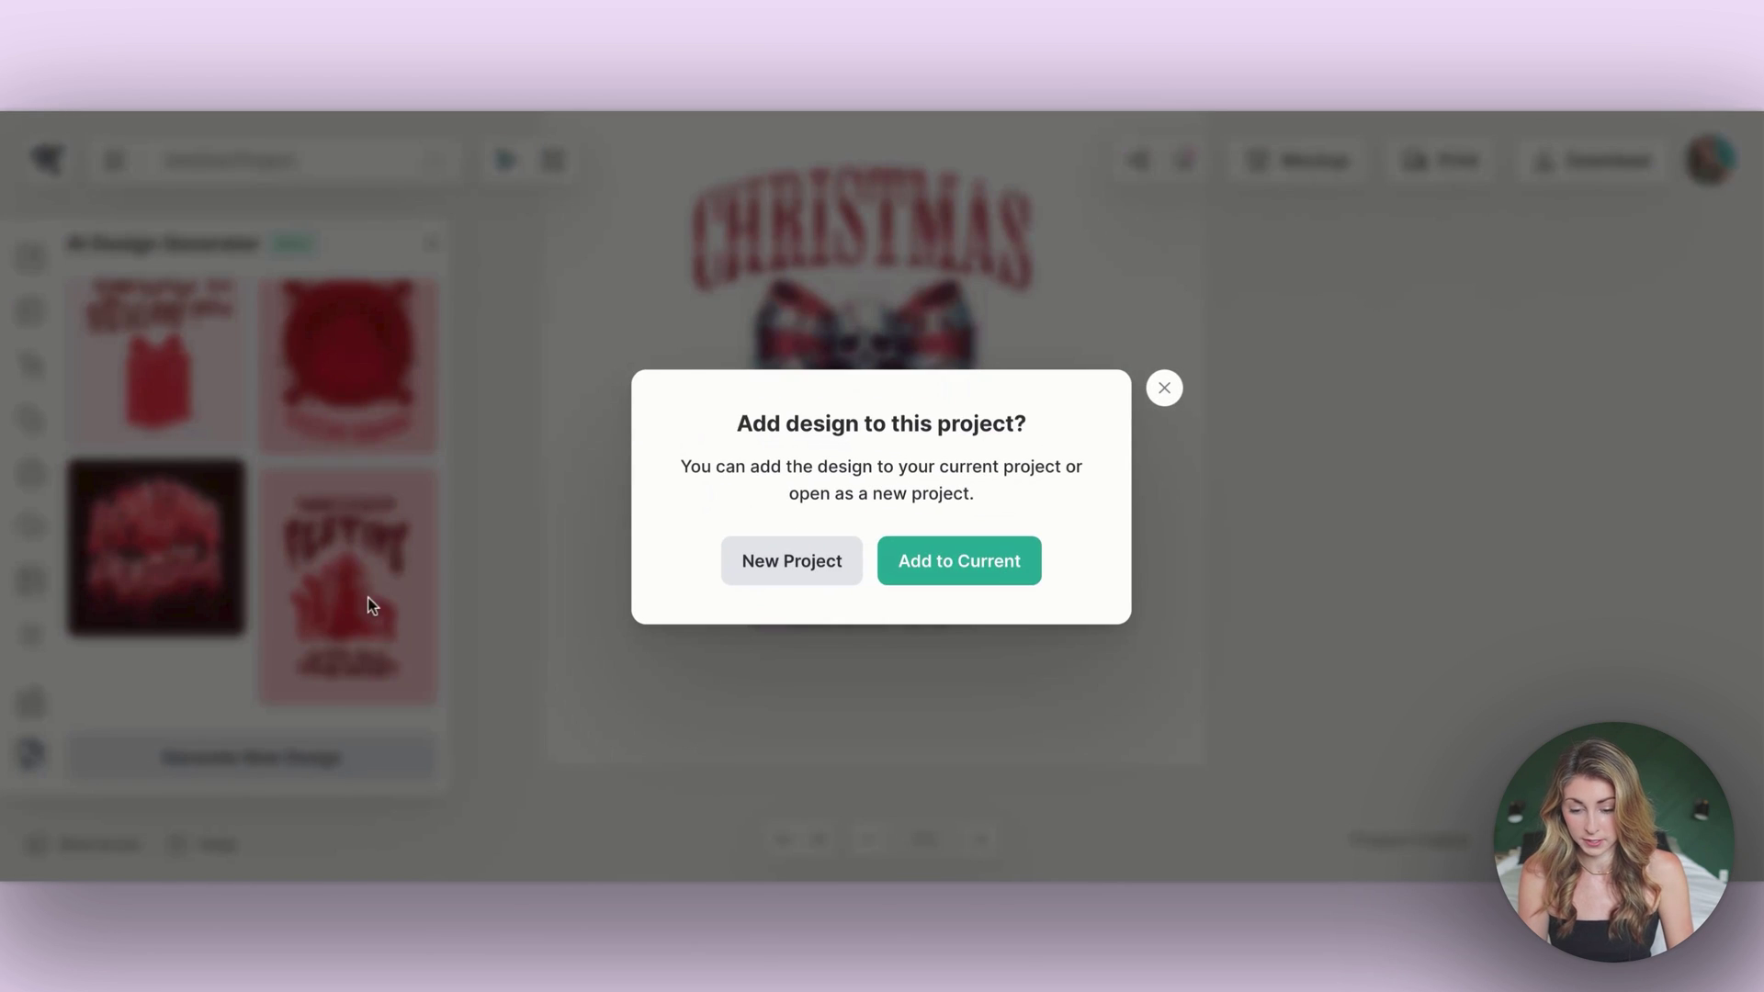
Add the FESTIVE design as a second artboard and set its FESTIVE title in TRICOT.
click(971, 577)
click(914, 404)
click(912, 635)
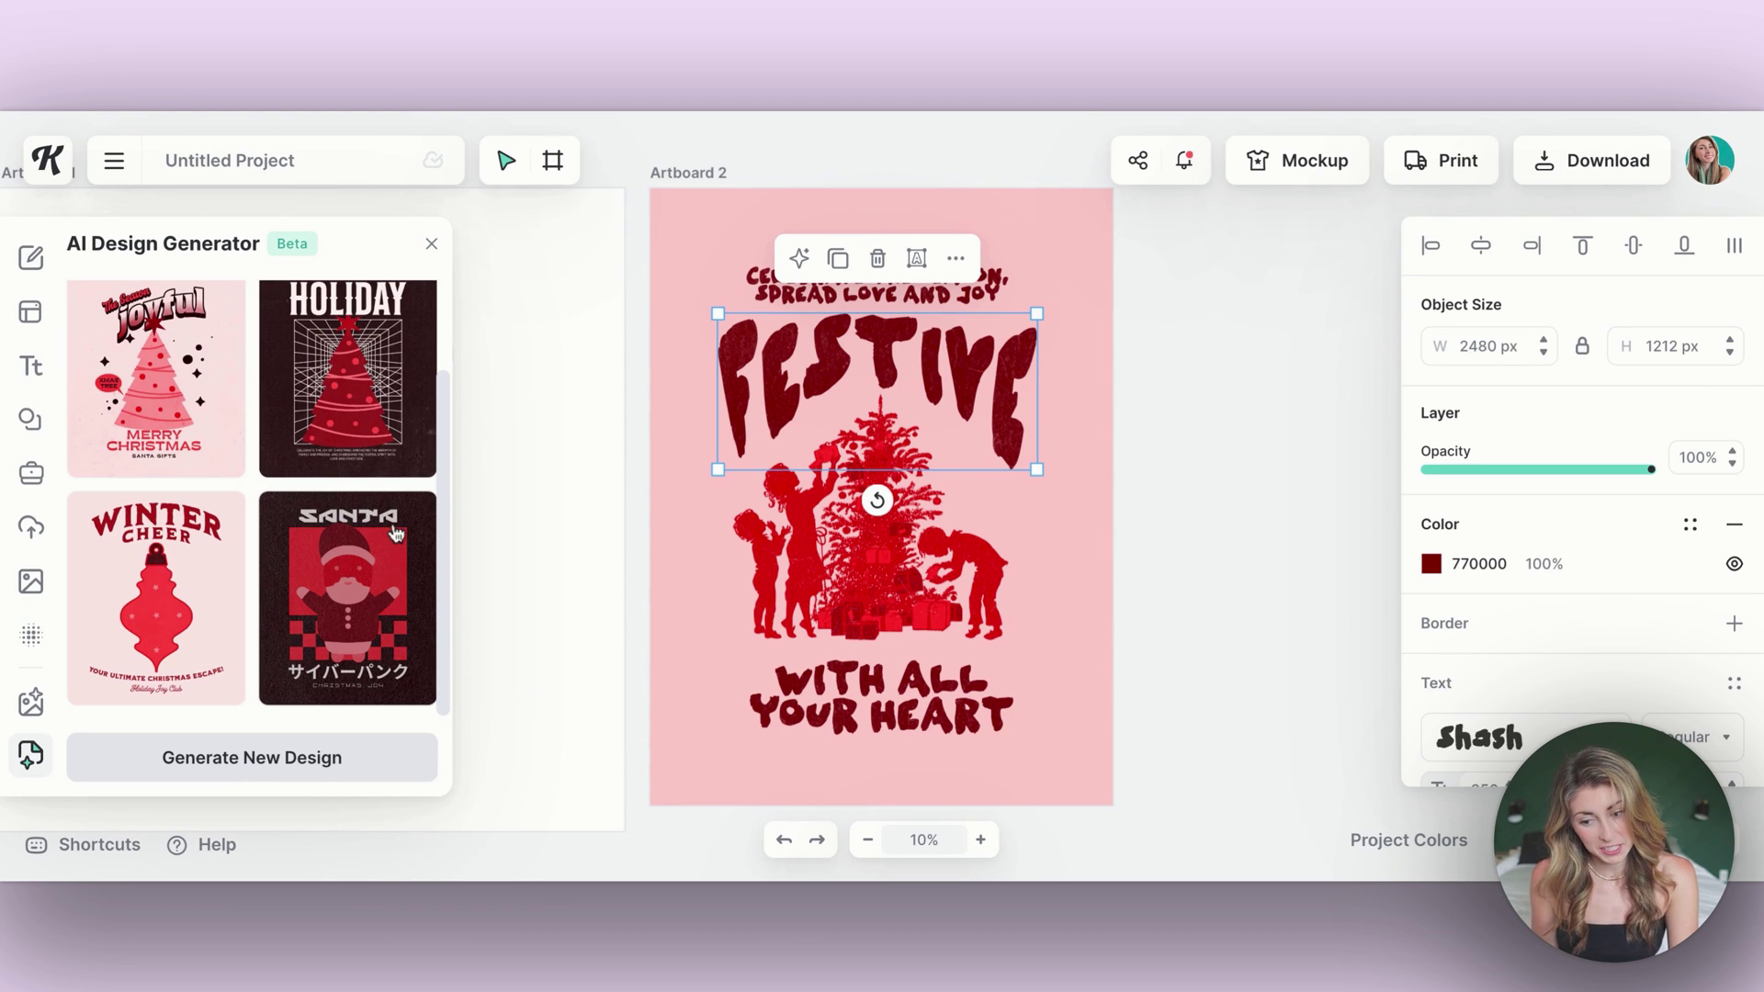
scroll(213, 434, up, 2)
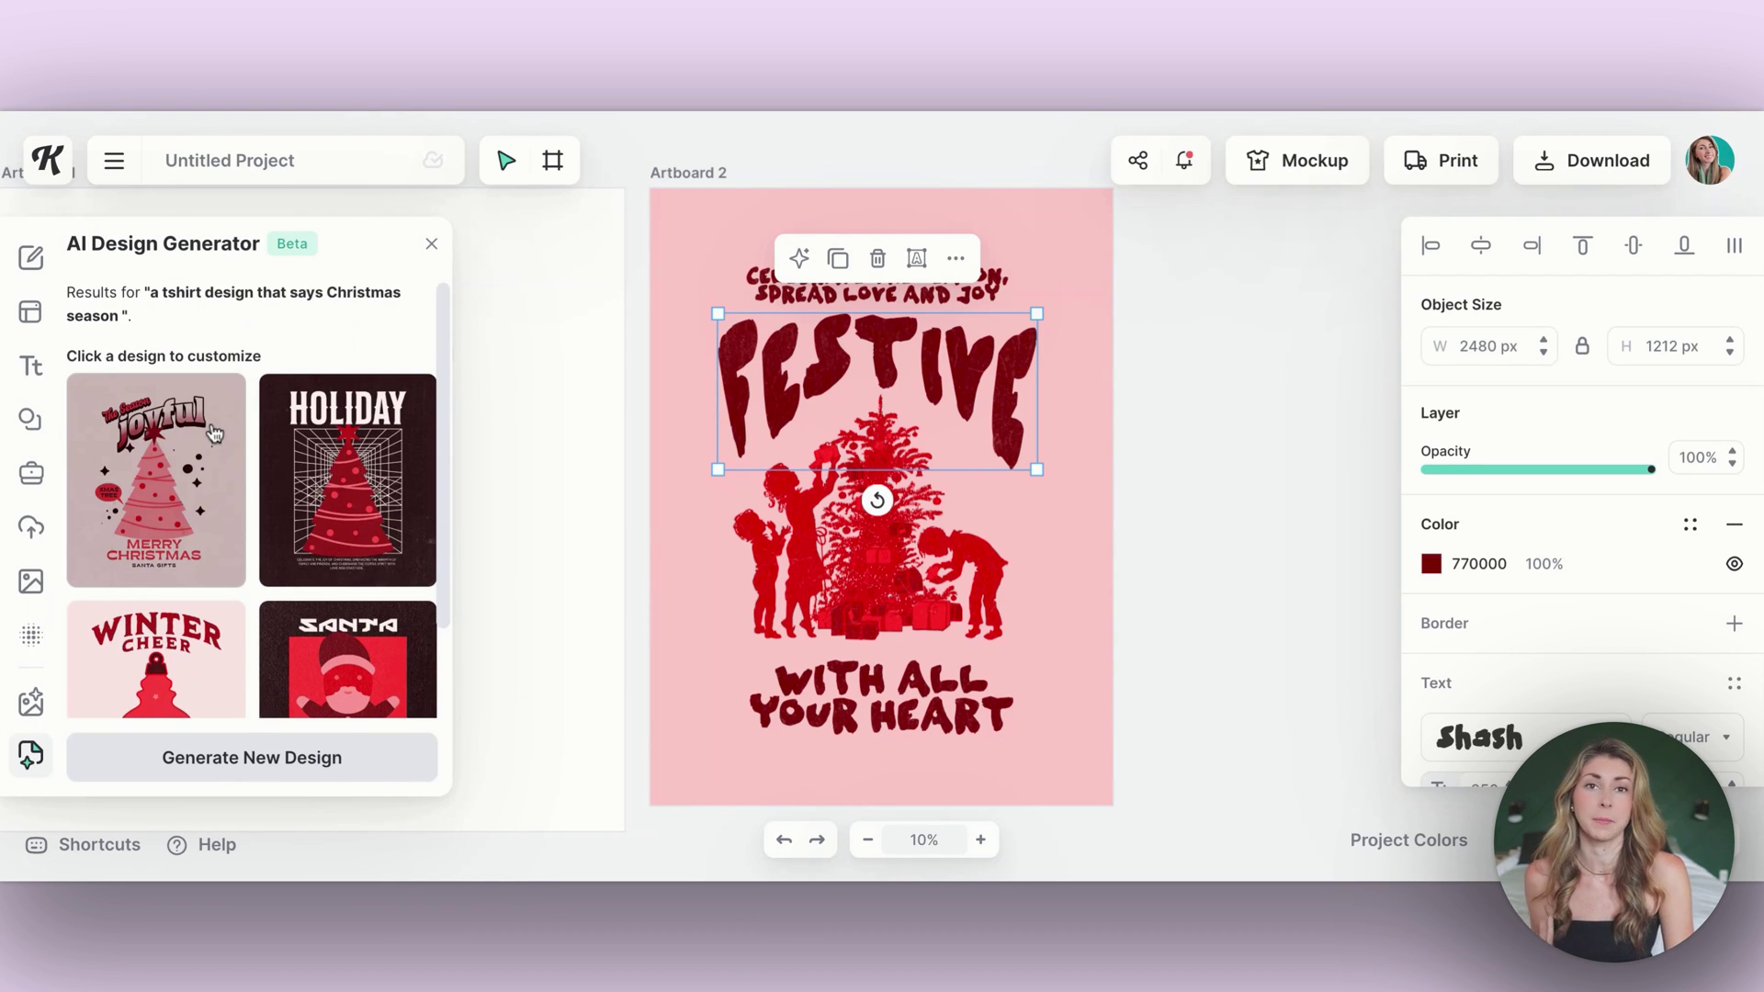
click(180, 510)
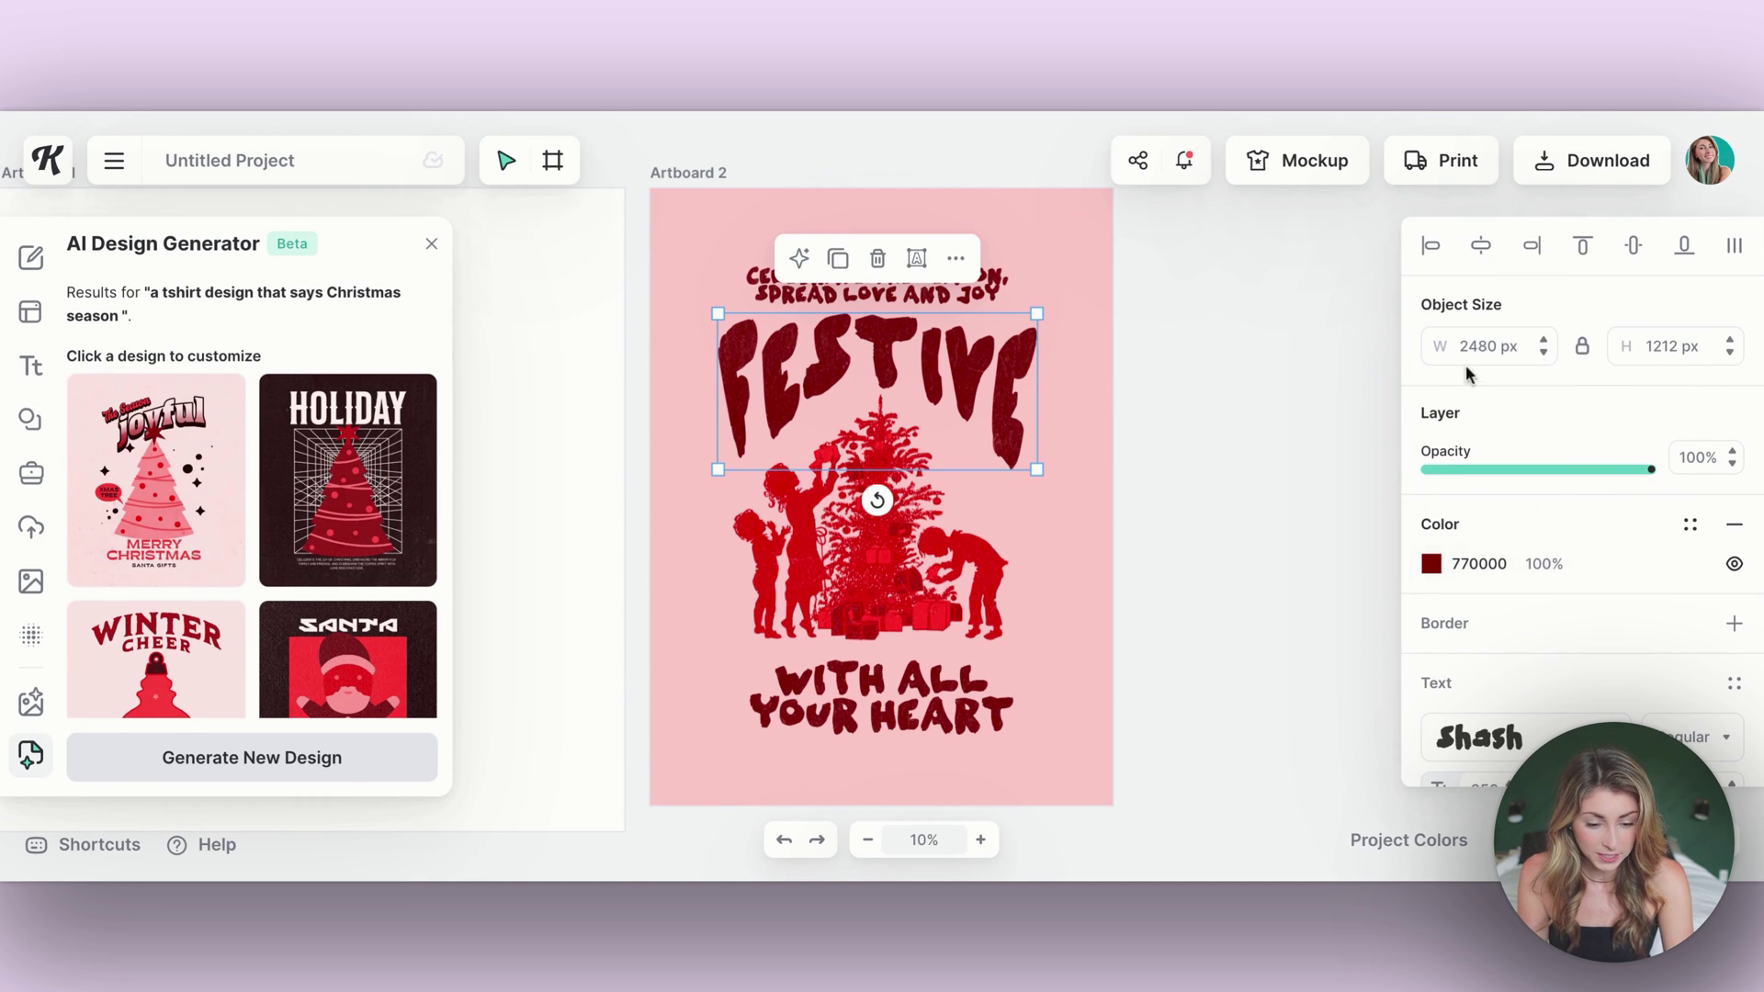
click(1488, 736)
click(1258, 565)
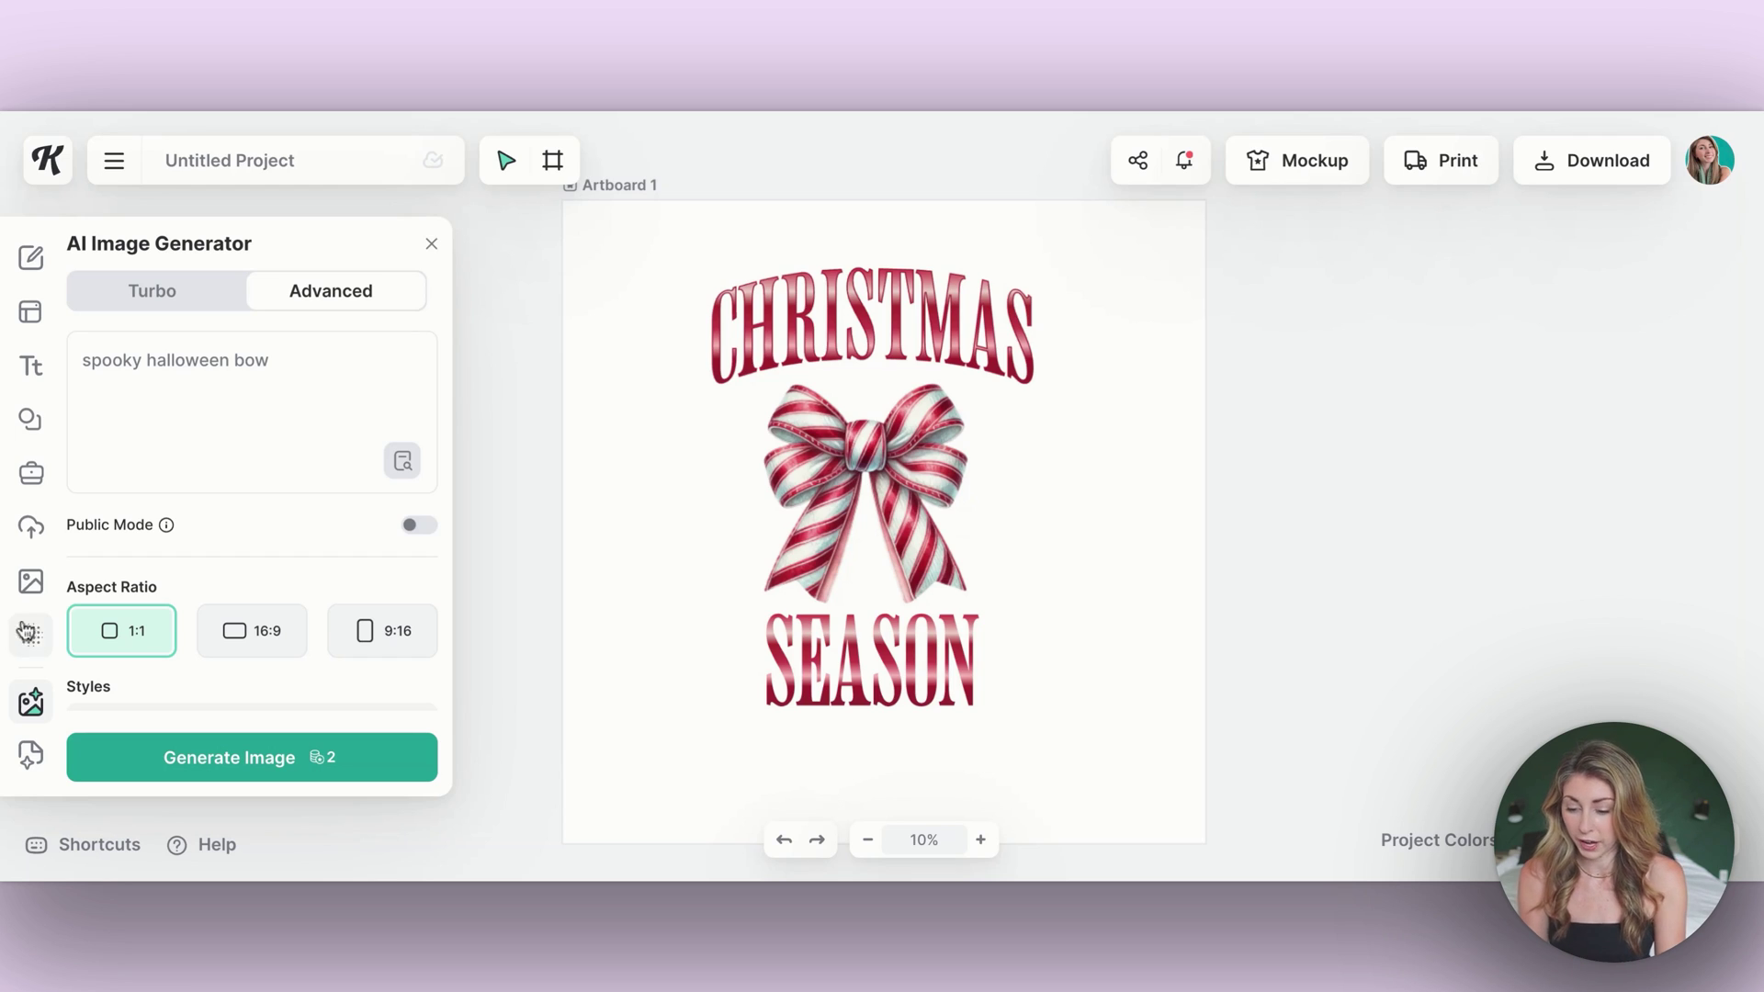
Browse My Brand Kit's text, colour, shadow and filter style sections.
click(31, 474)
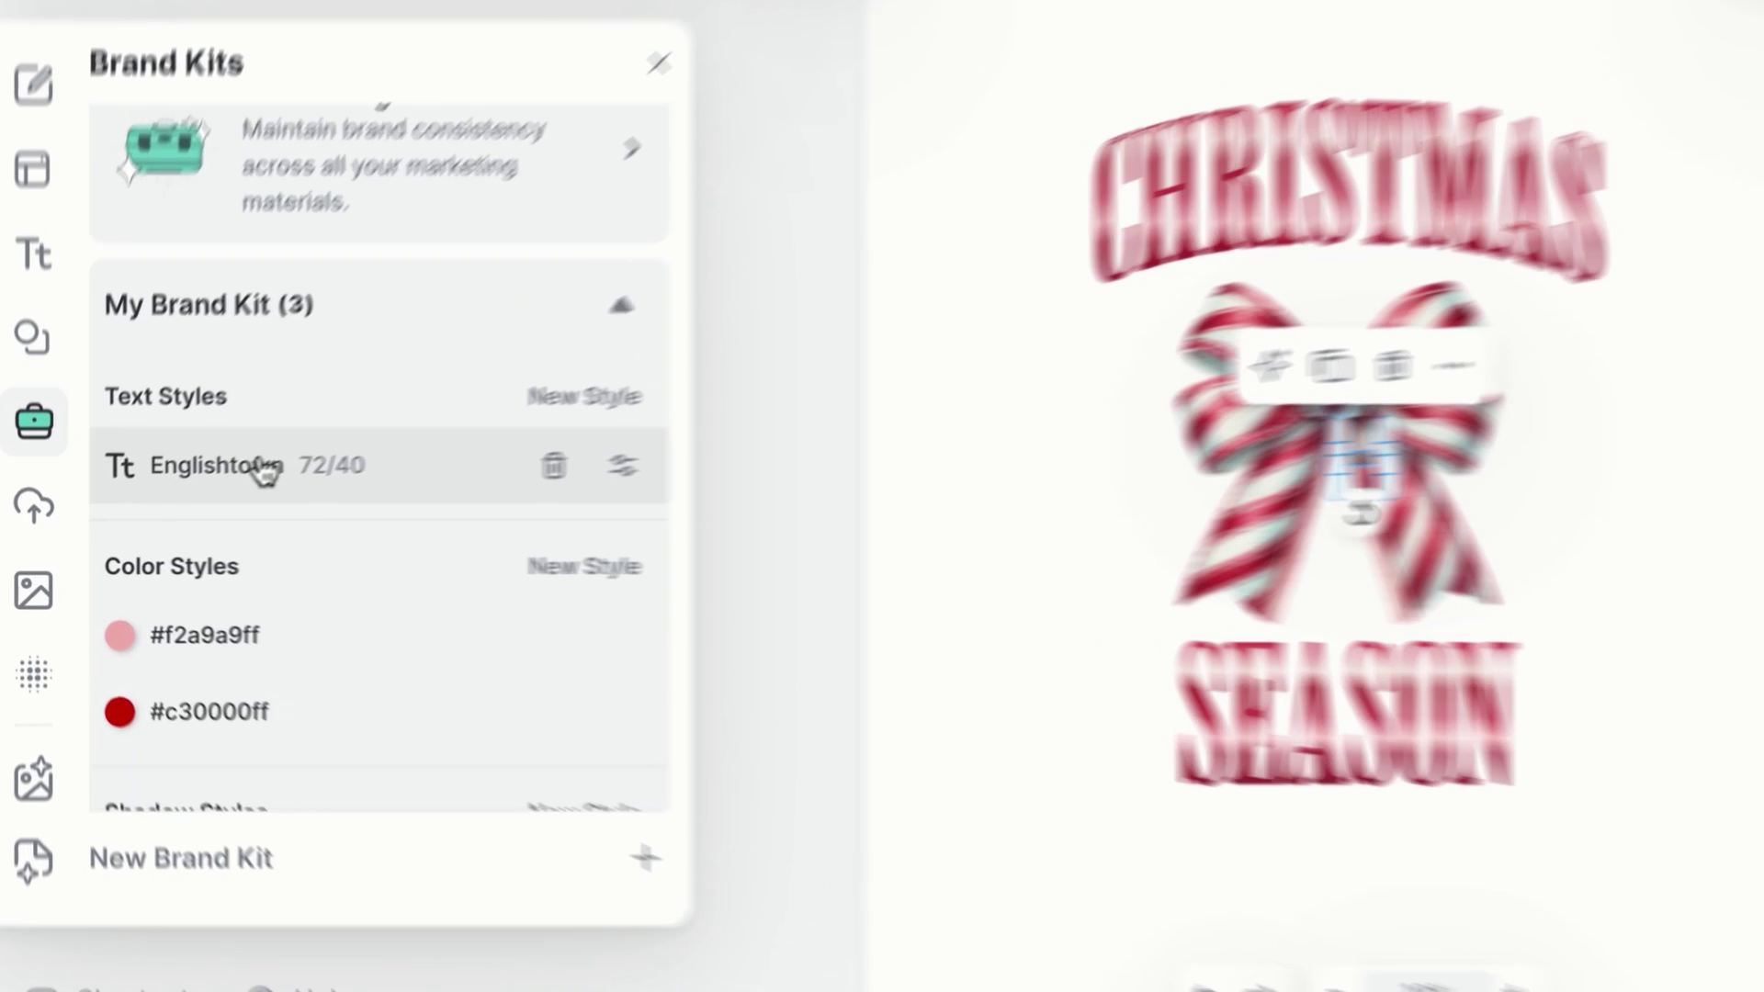
scroll(177, 504, down, 2)
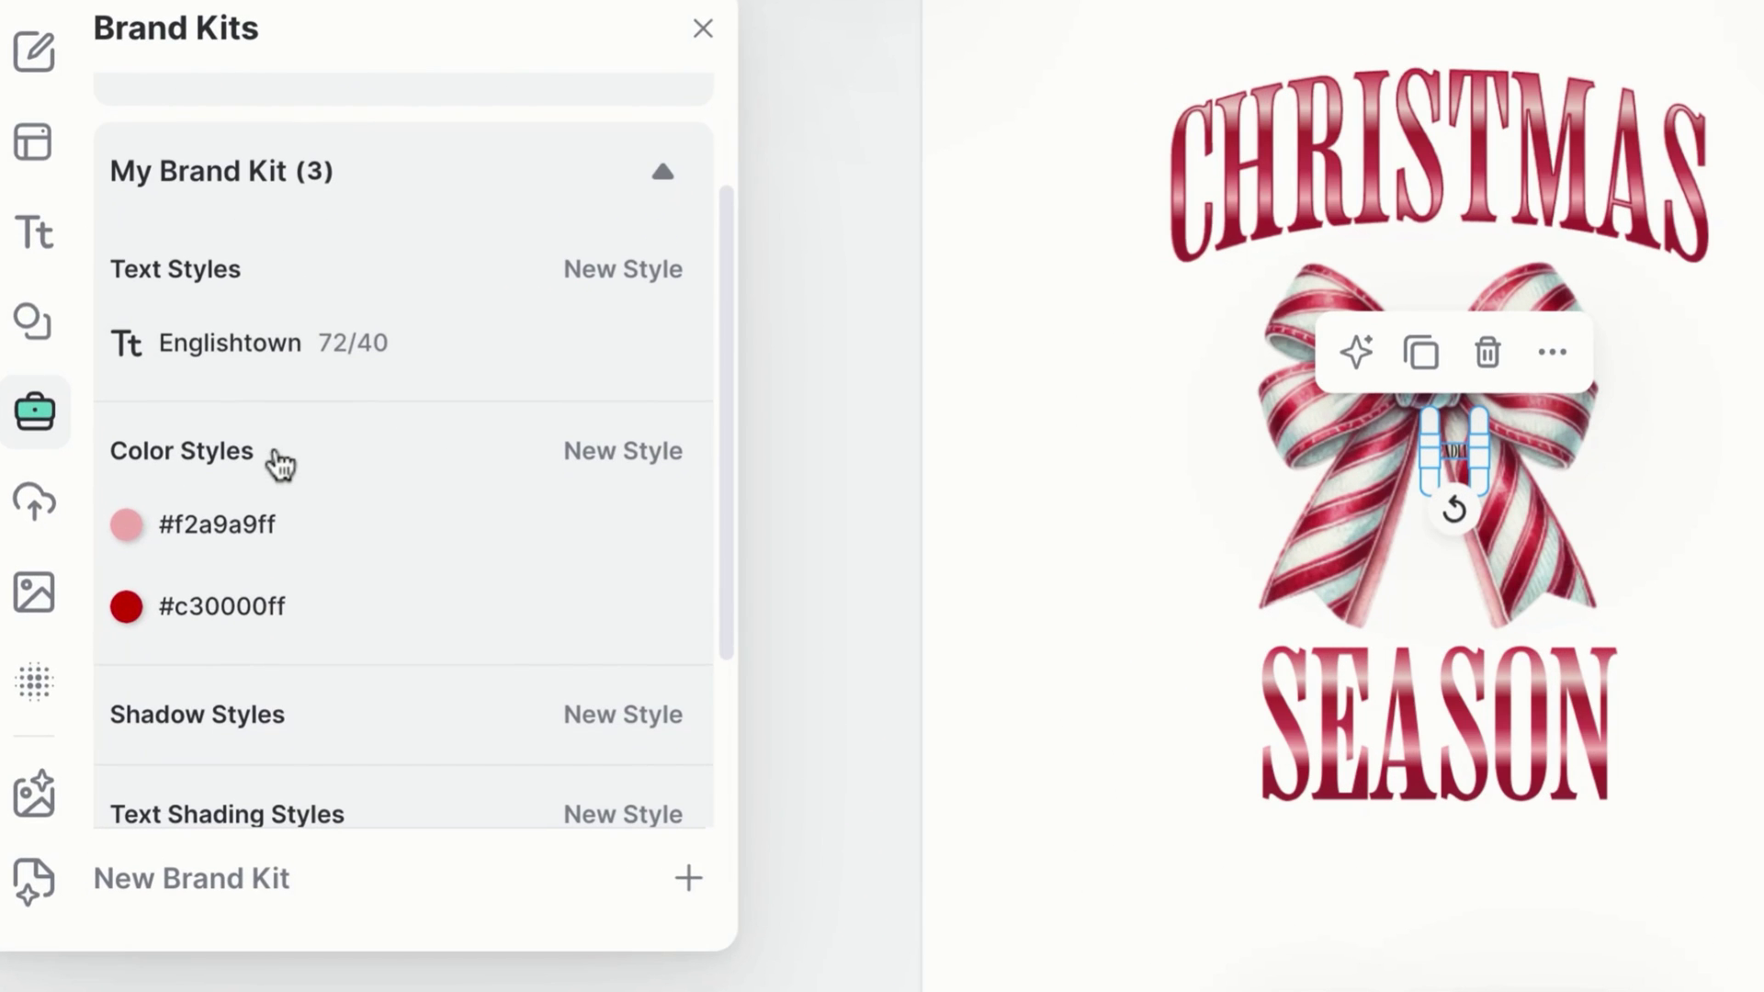
scroll(278, 537, down, 2)
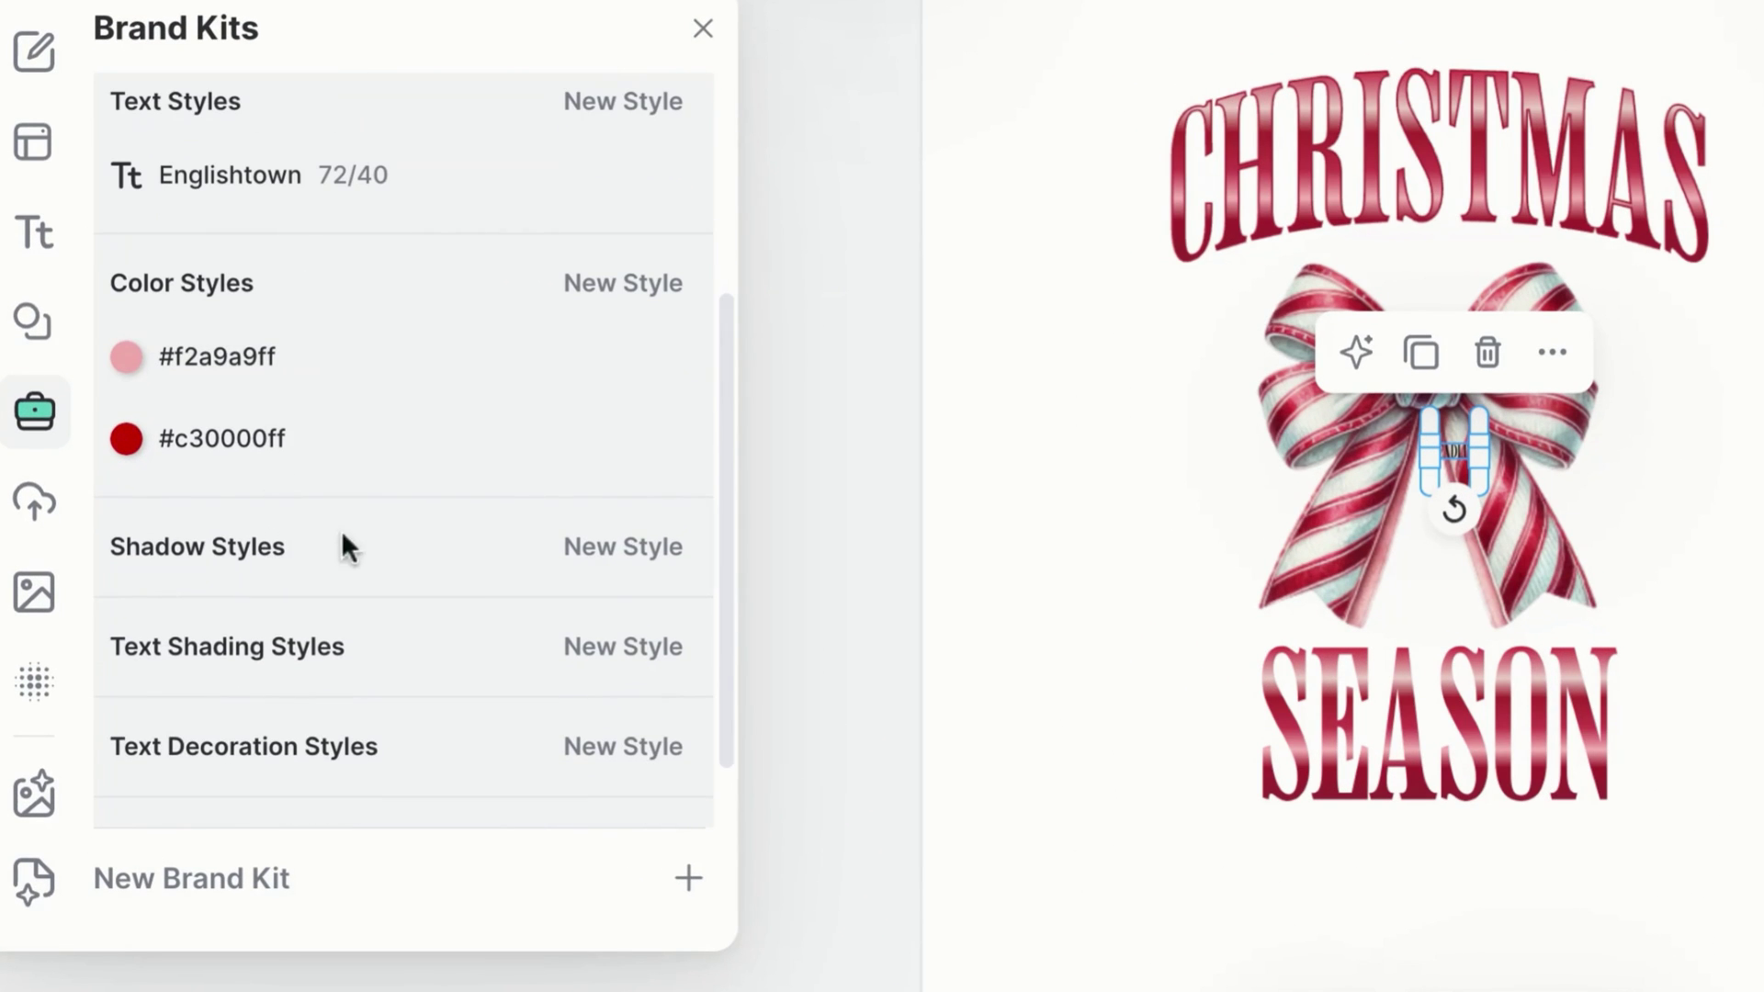
scroll(388, 500, down, 1)
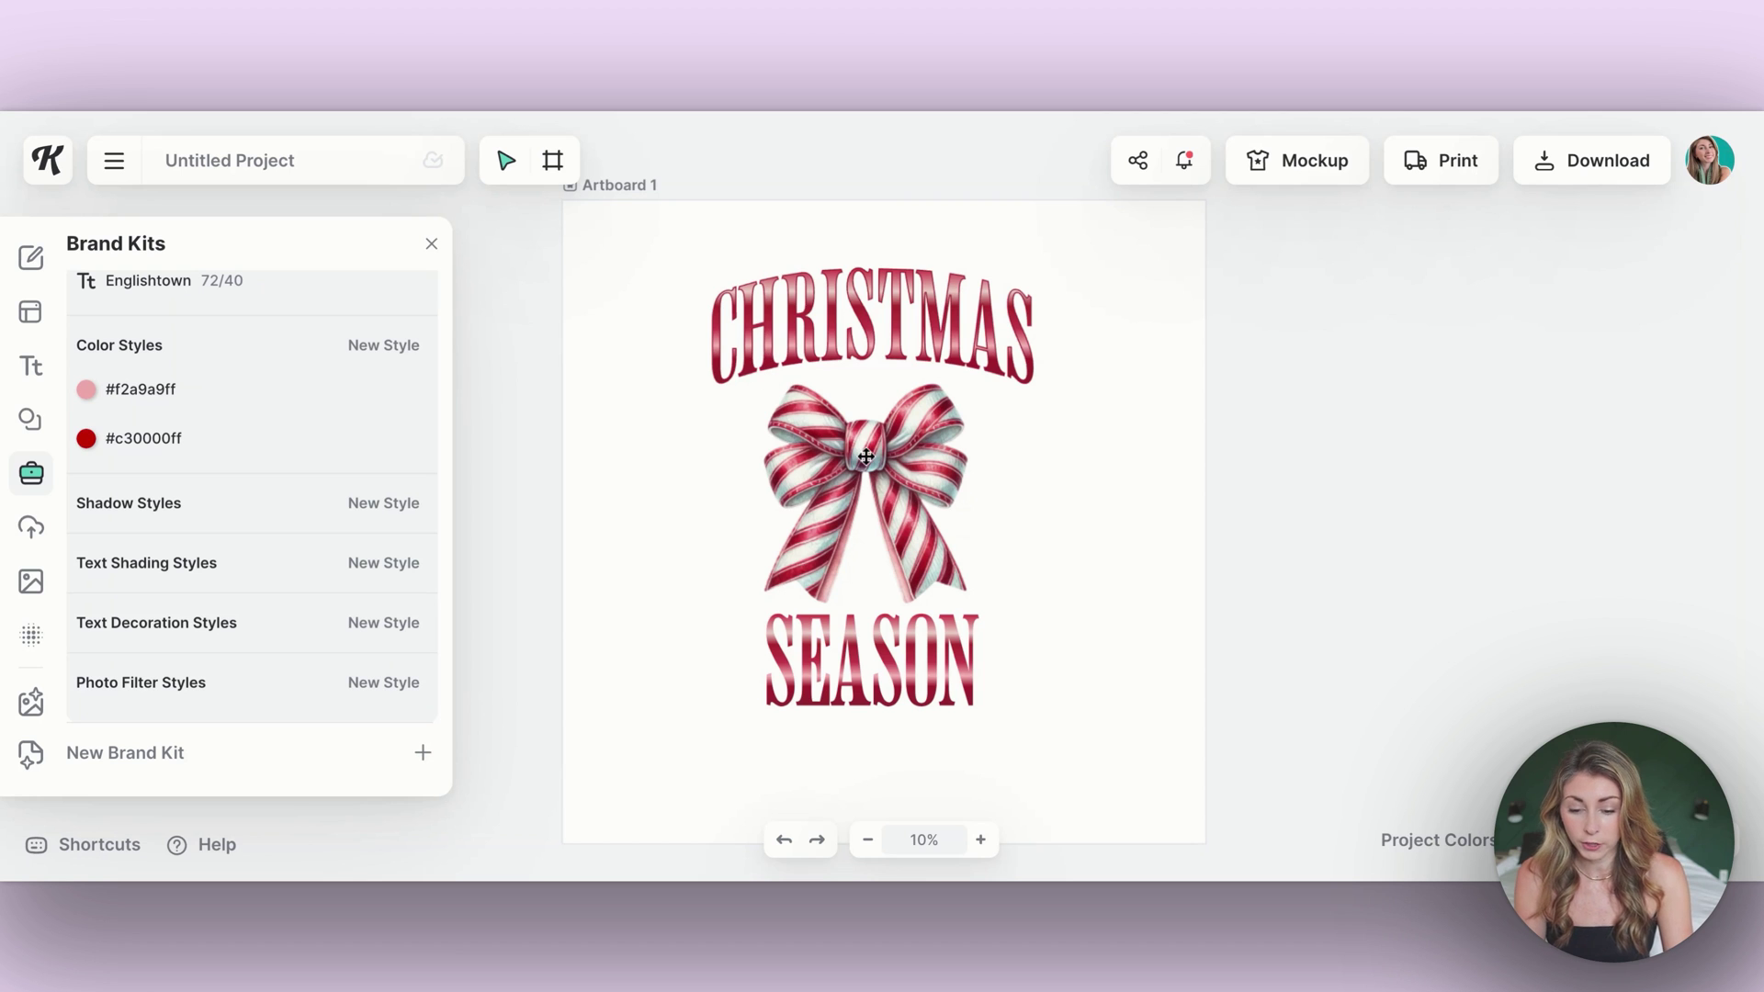
Erase a strip along the bow image's right edge with a size-27 eraser brush.
click(865, 457)
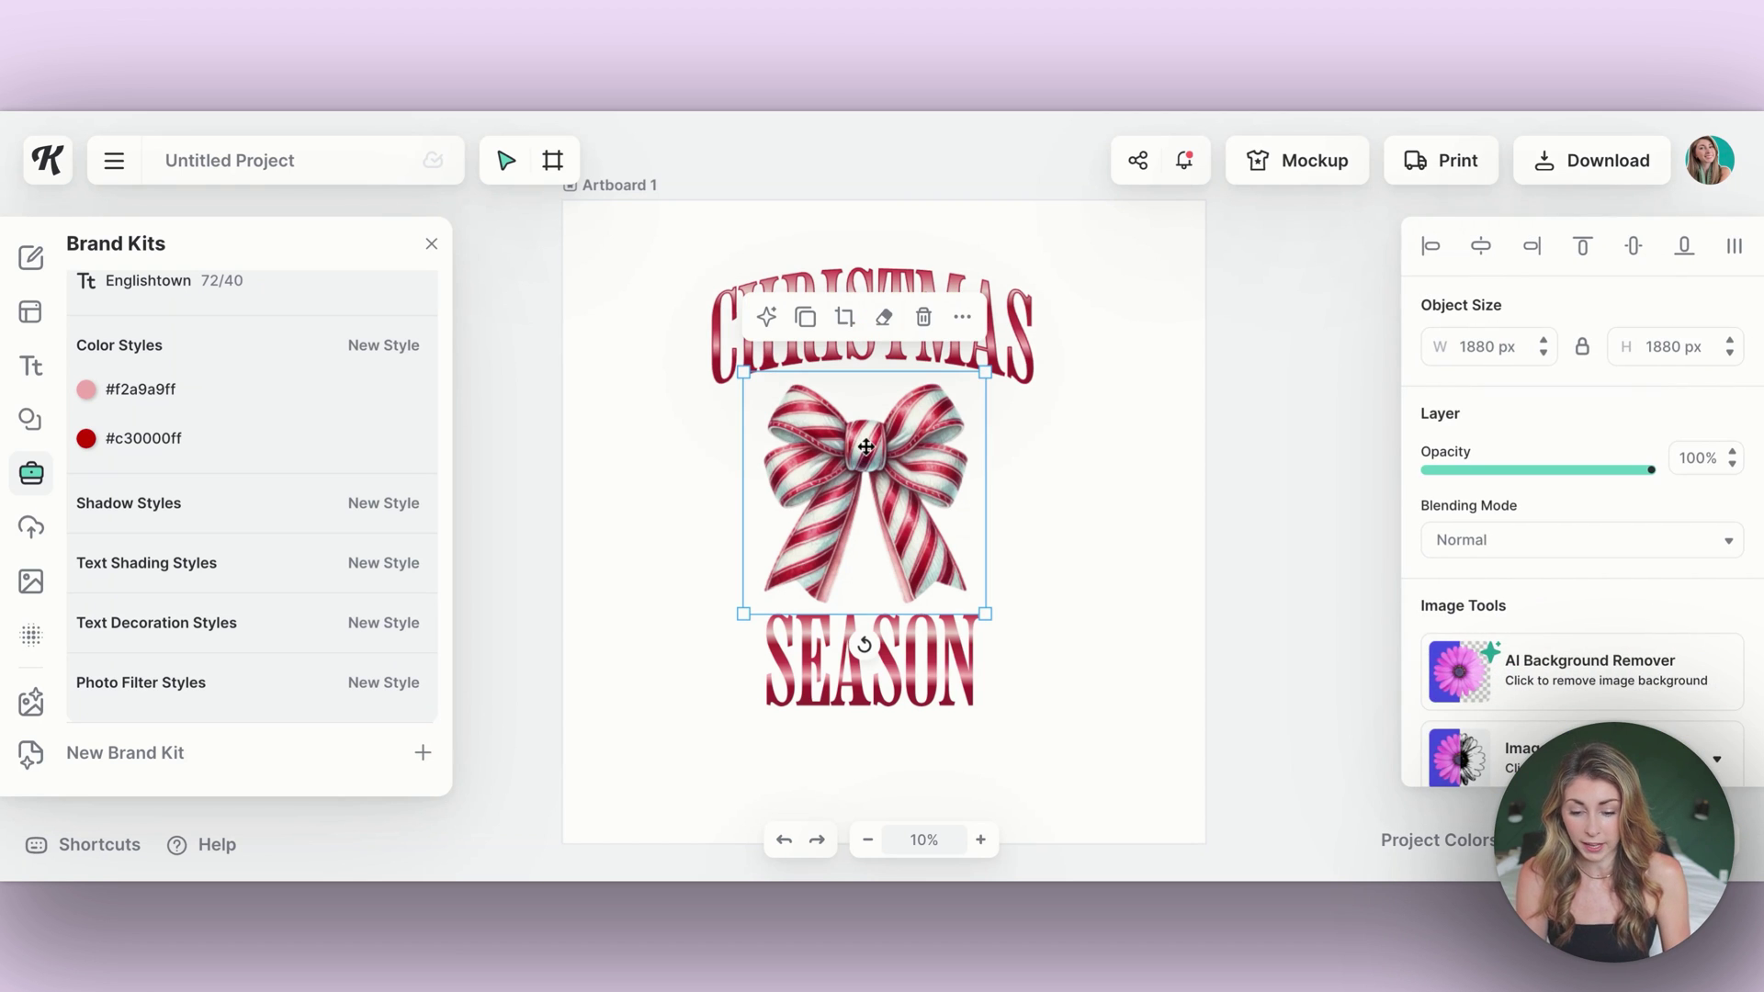
click(886, 318)
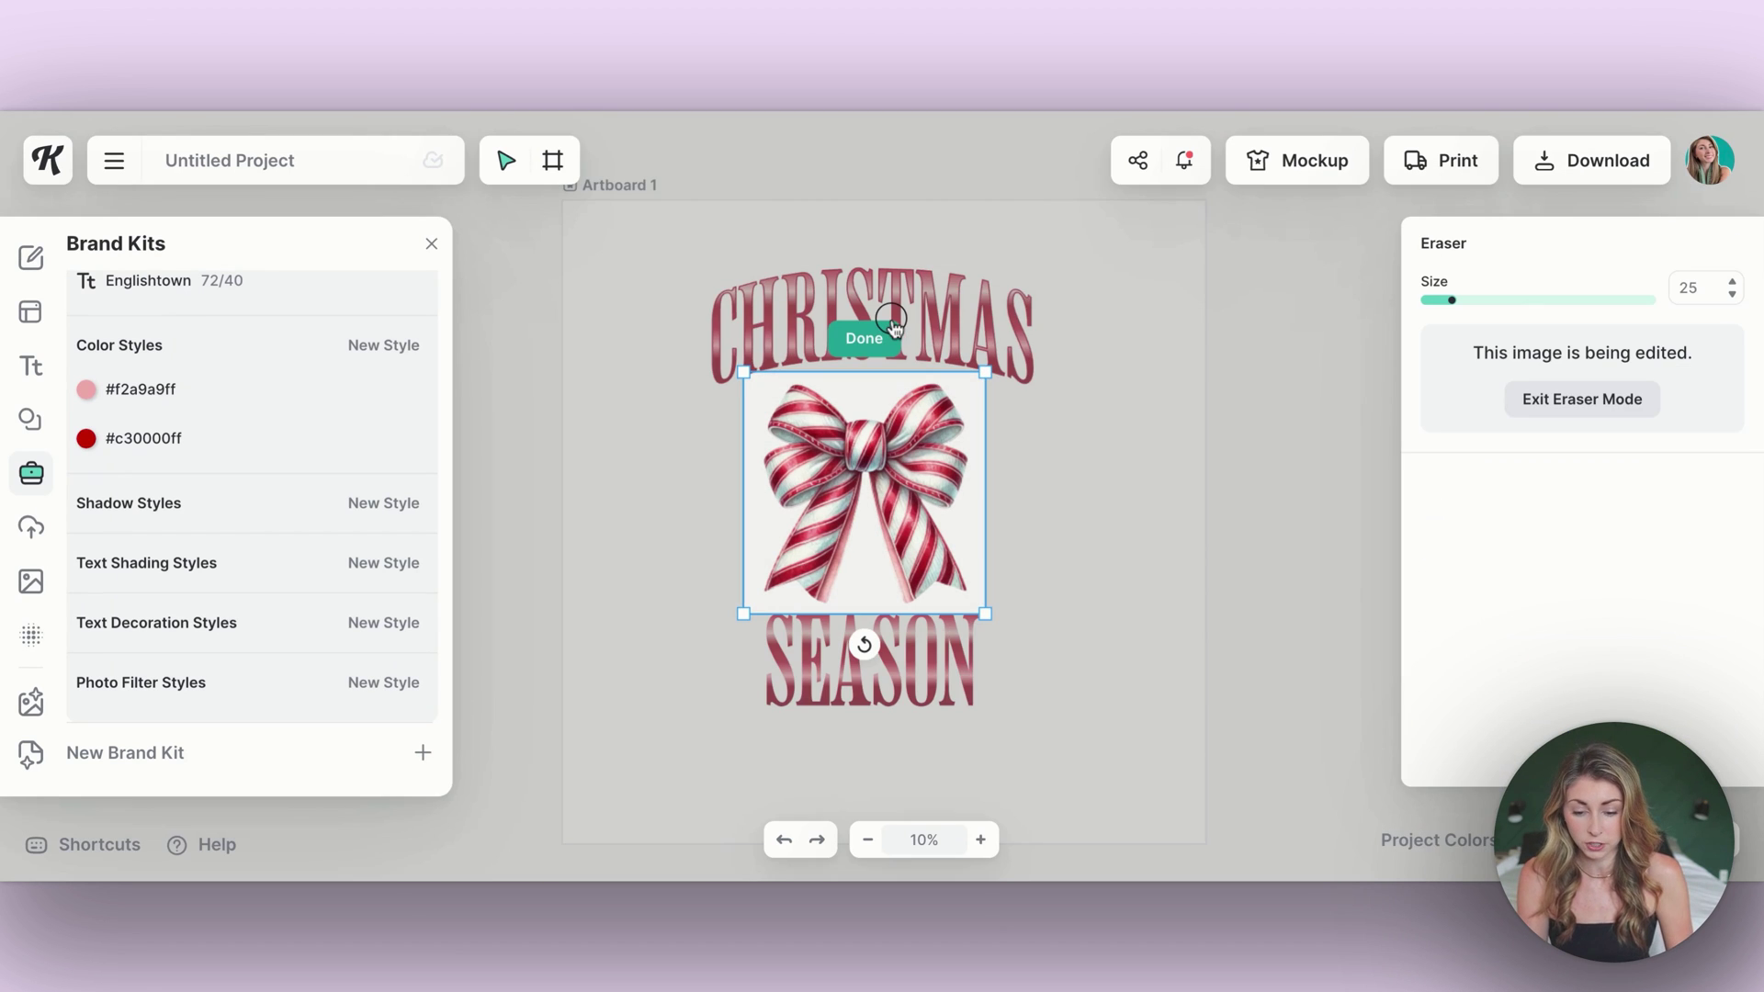
mouse_move(1451, 299)
mouse_down()
mouse_move(1523, 303)
mouse_move(1492, 312)
mouse_up()
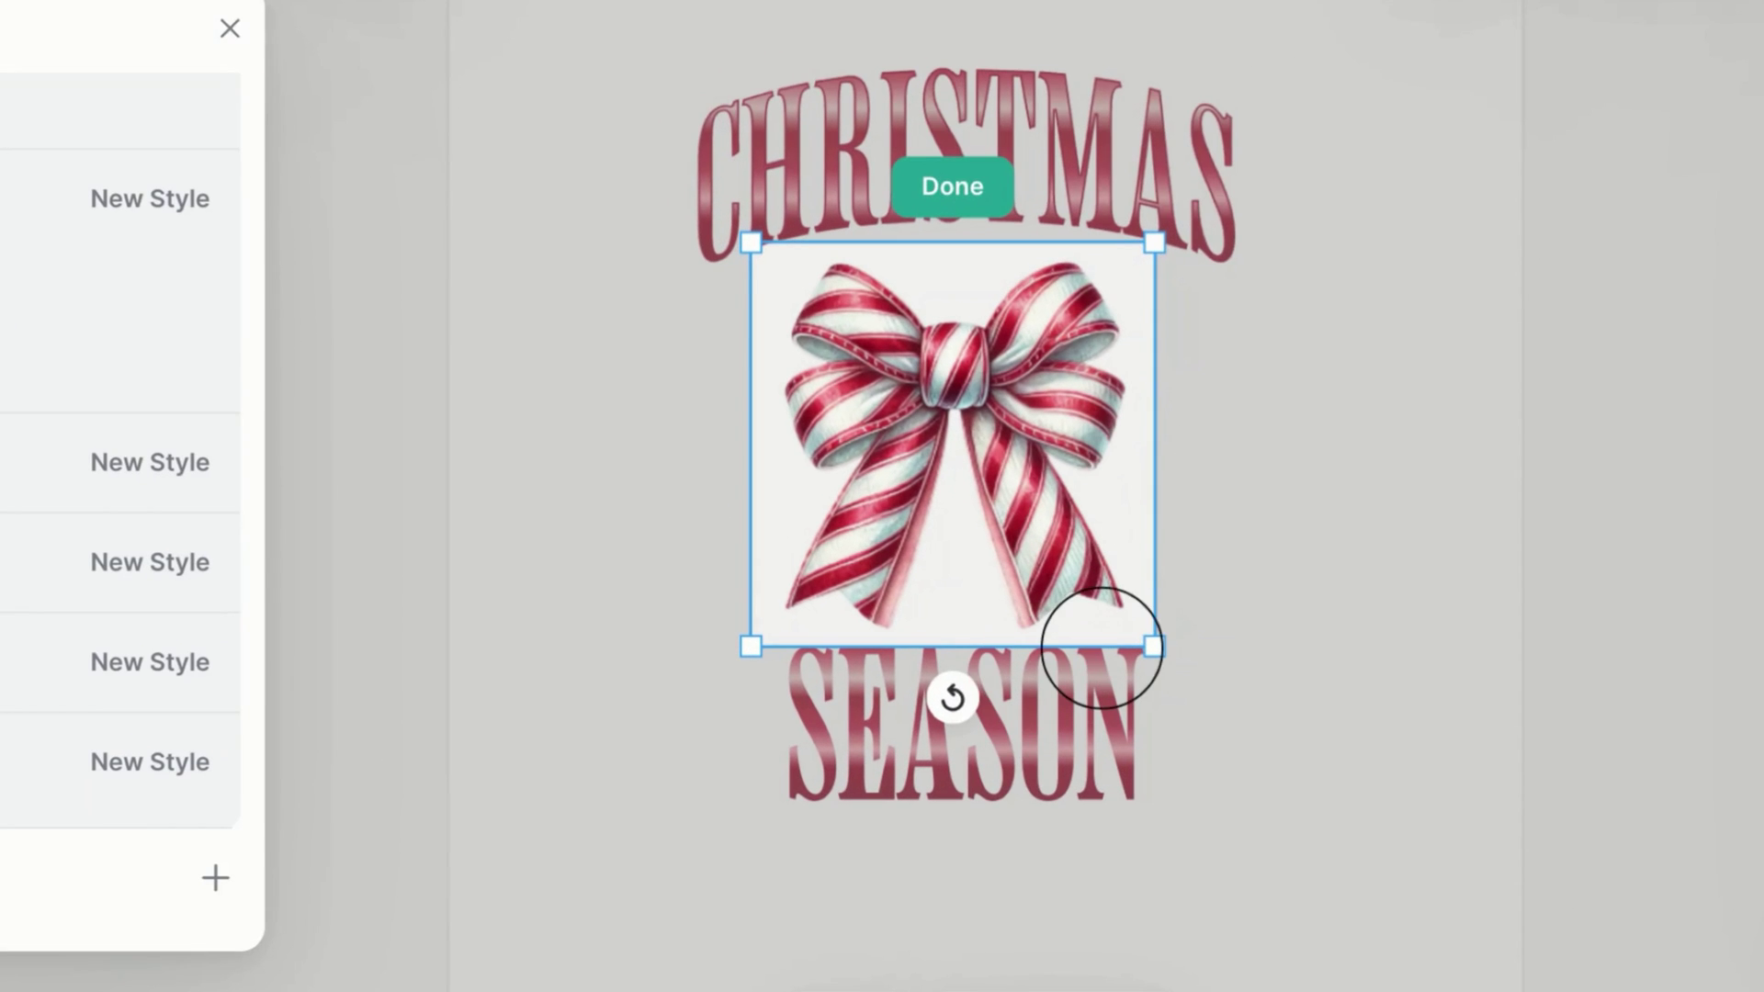
drag(957, 616, 1027, 549)
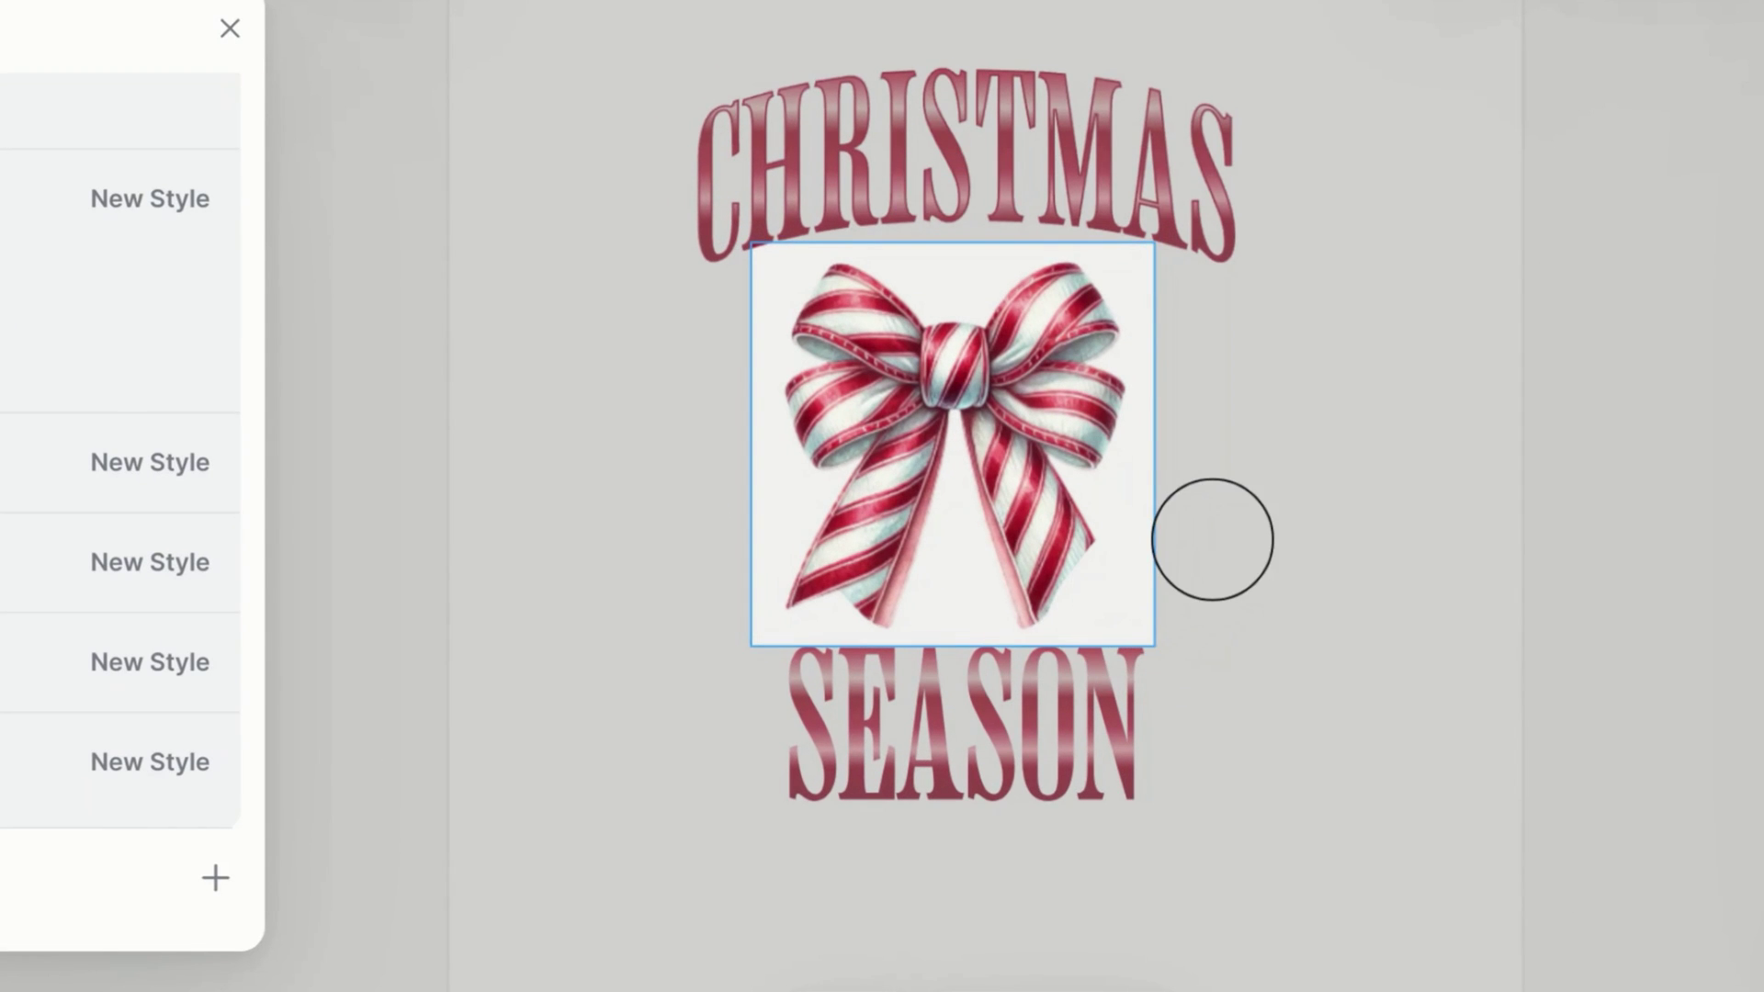
drag(1213, 539, 1209, 535)
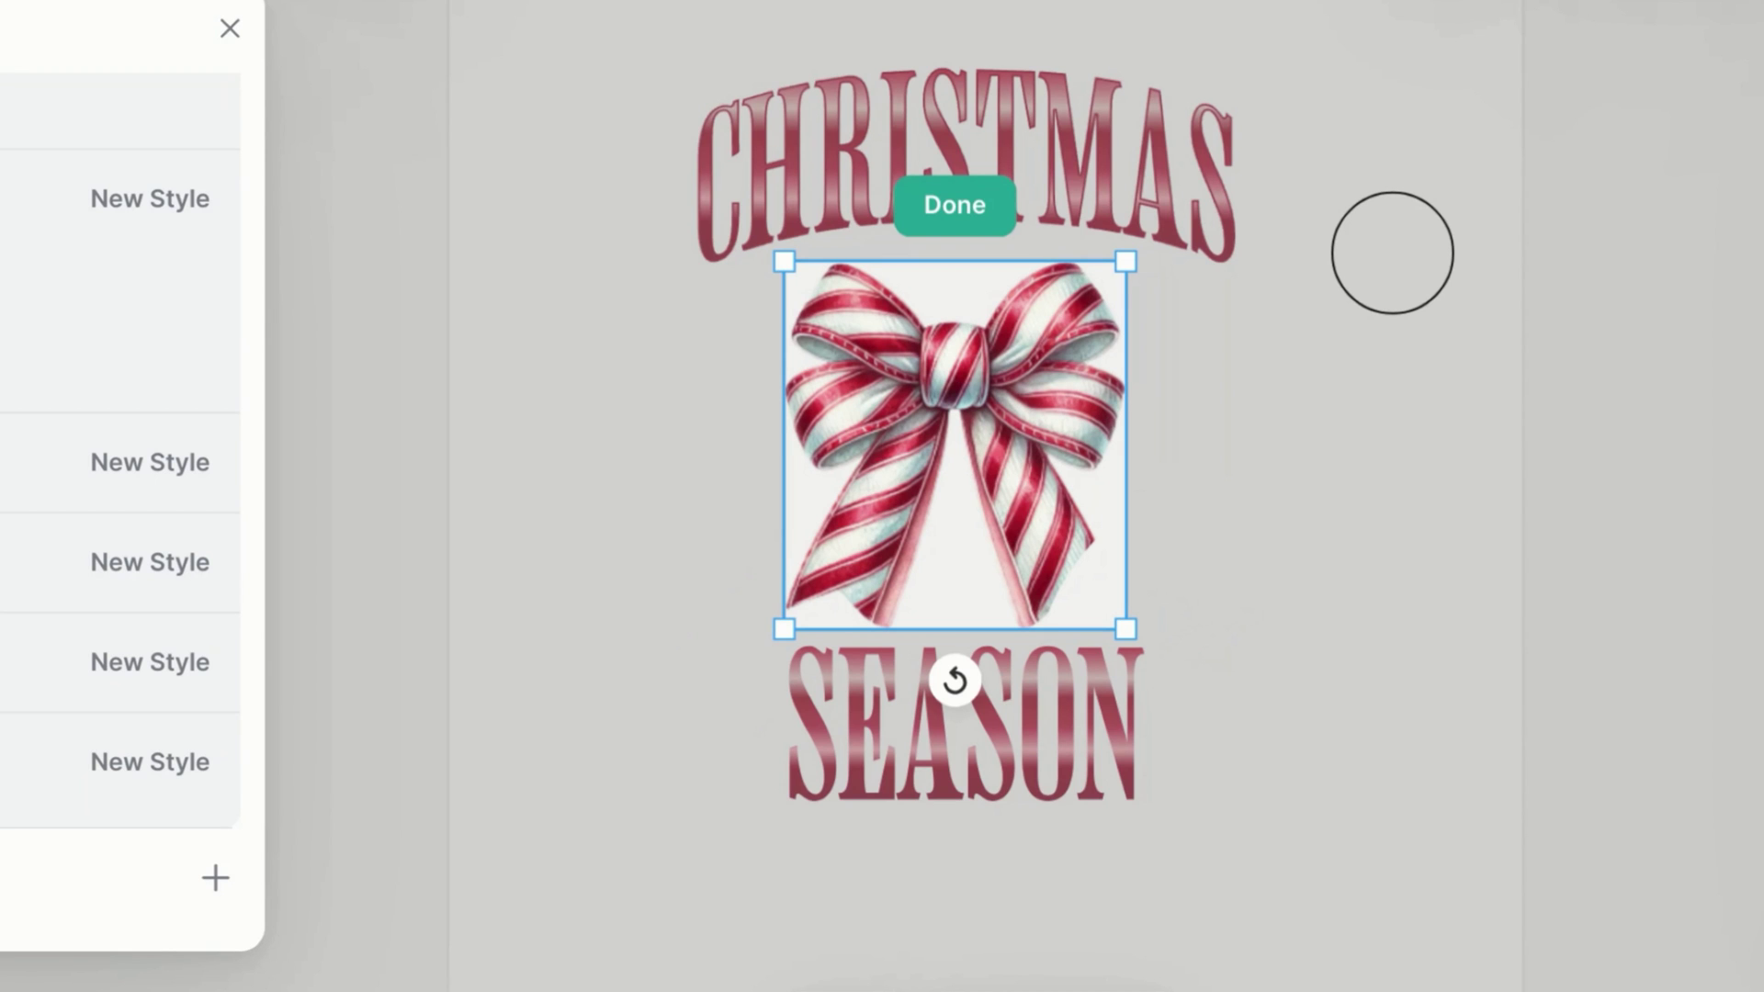
click(954, 205)
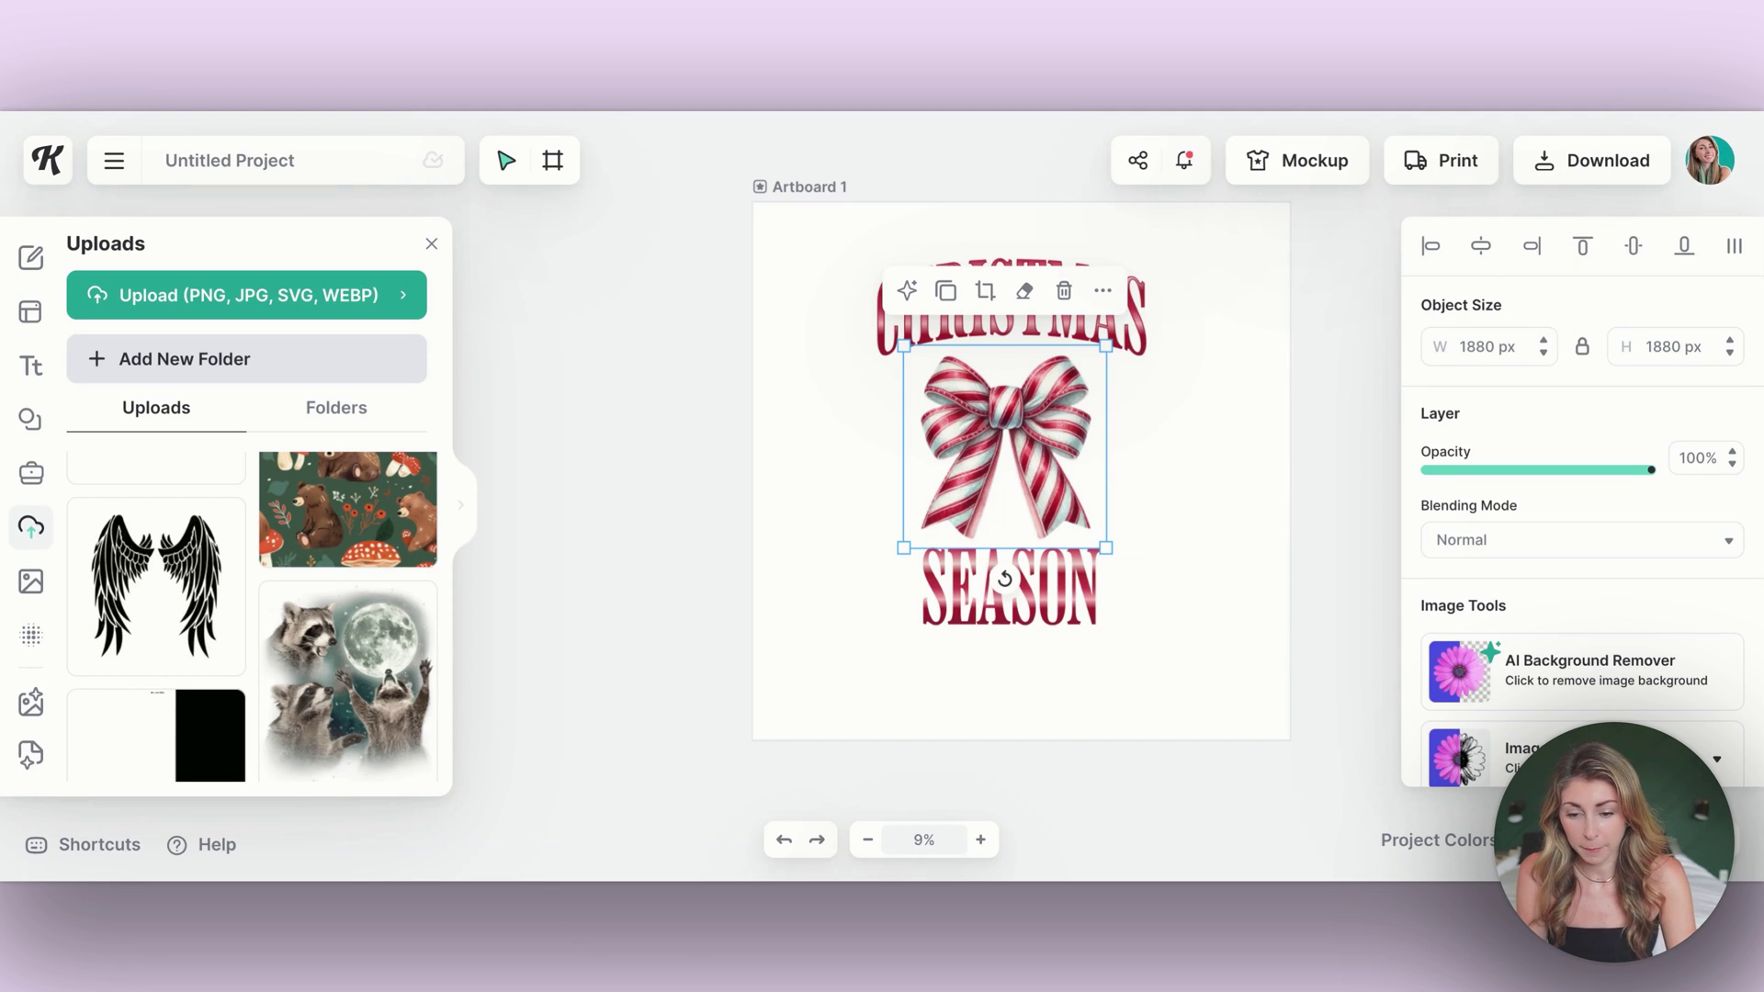
Try a Pixelate photo filter on the bow, raising pixelation to 24.
scroll(1525, 542, down, 7)
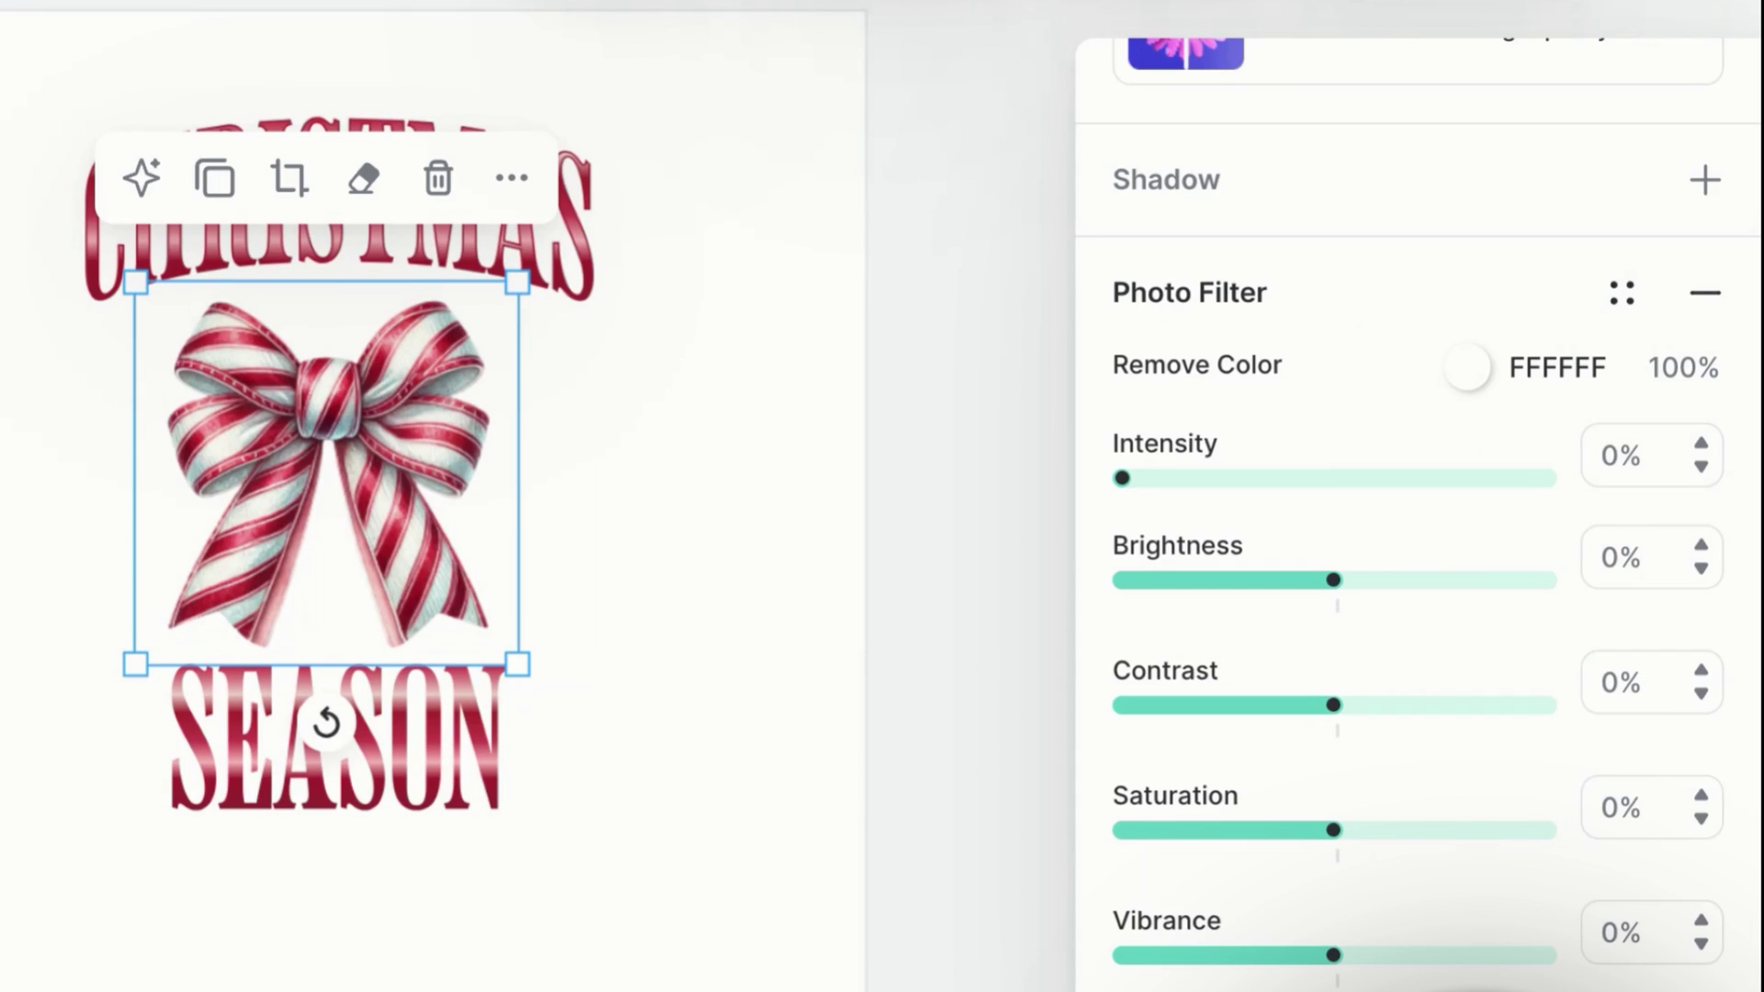
scroll(1168, 551, down, 4)
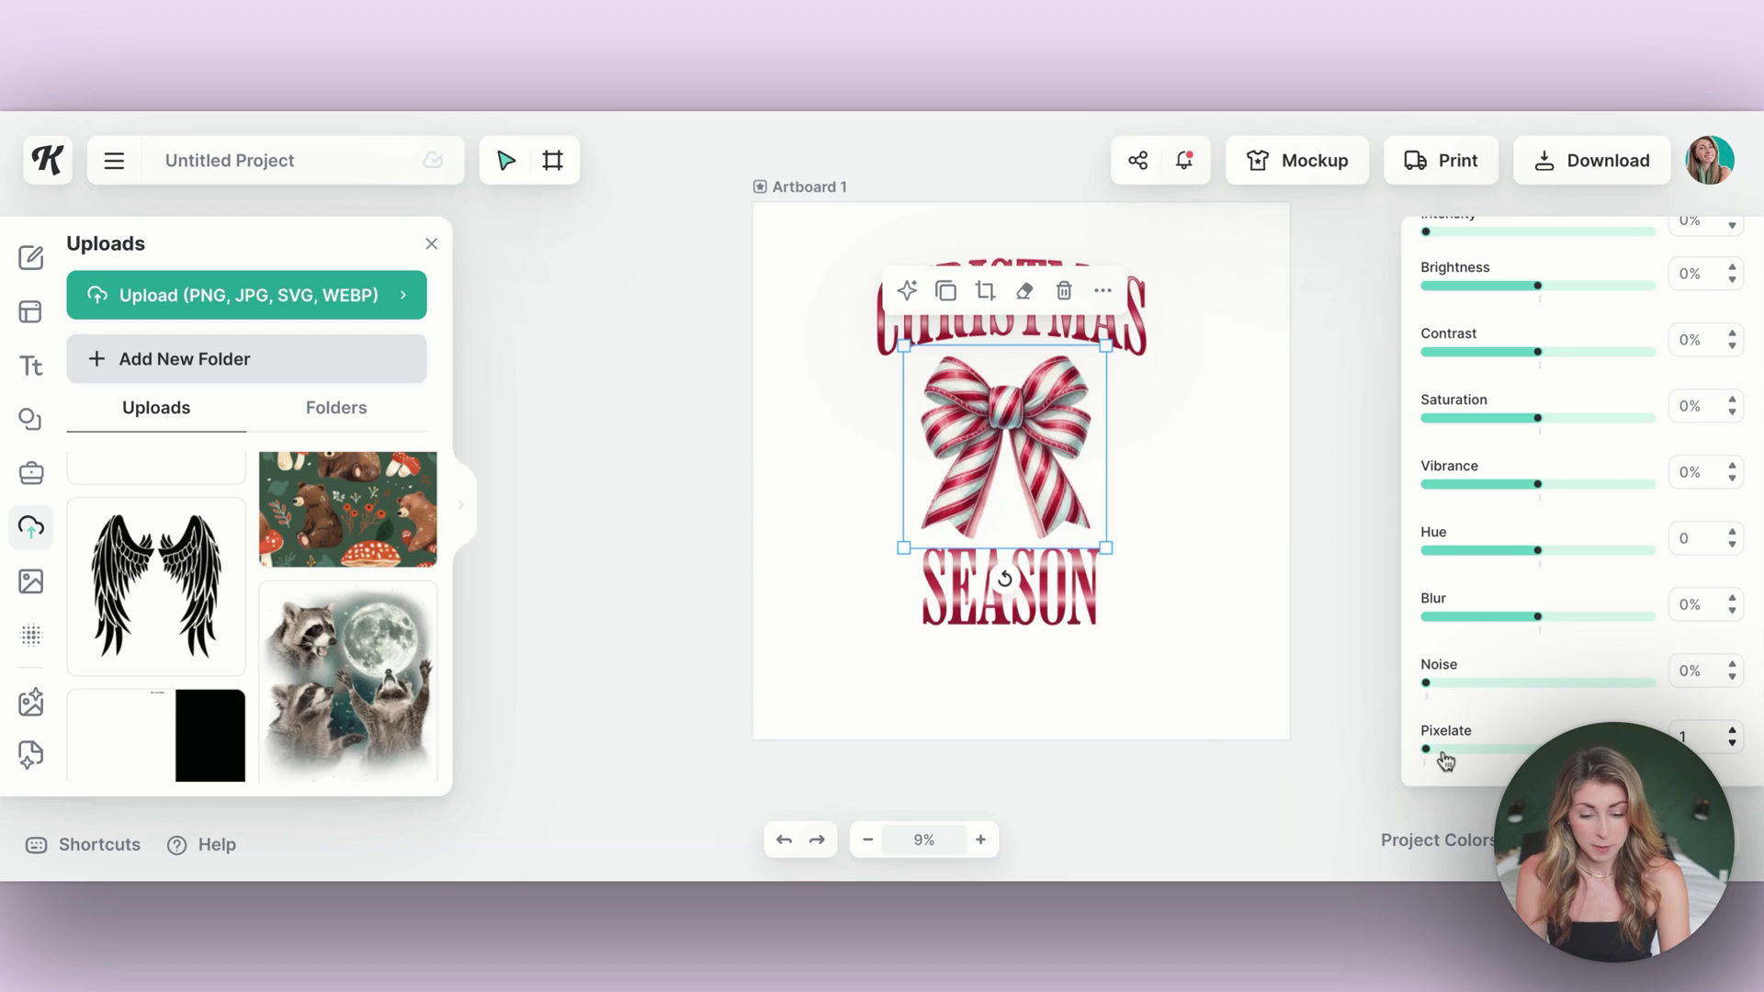
drag(1124, 991, 1159, 991)
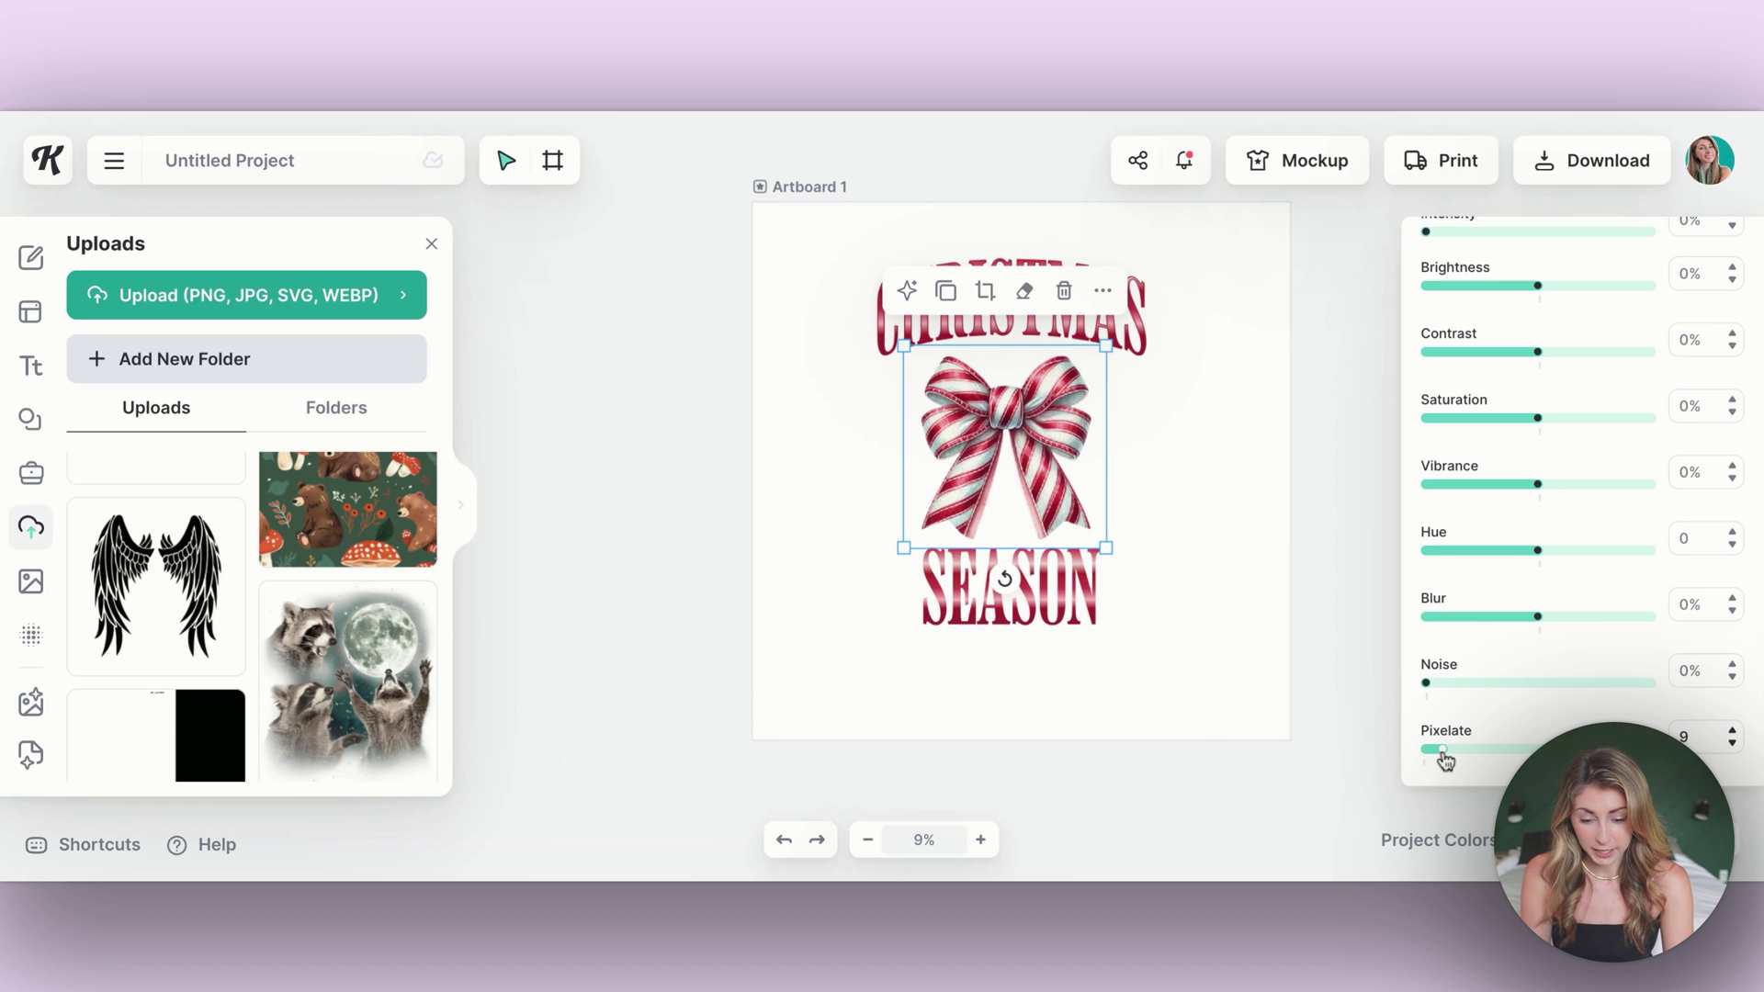
mouse_move(1442, 750)
mouse_down()
mouse_move(1511, 750)
mouse_move(1407, 751)
mouse_up()
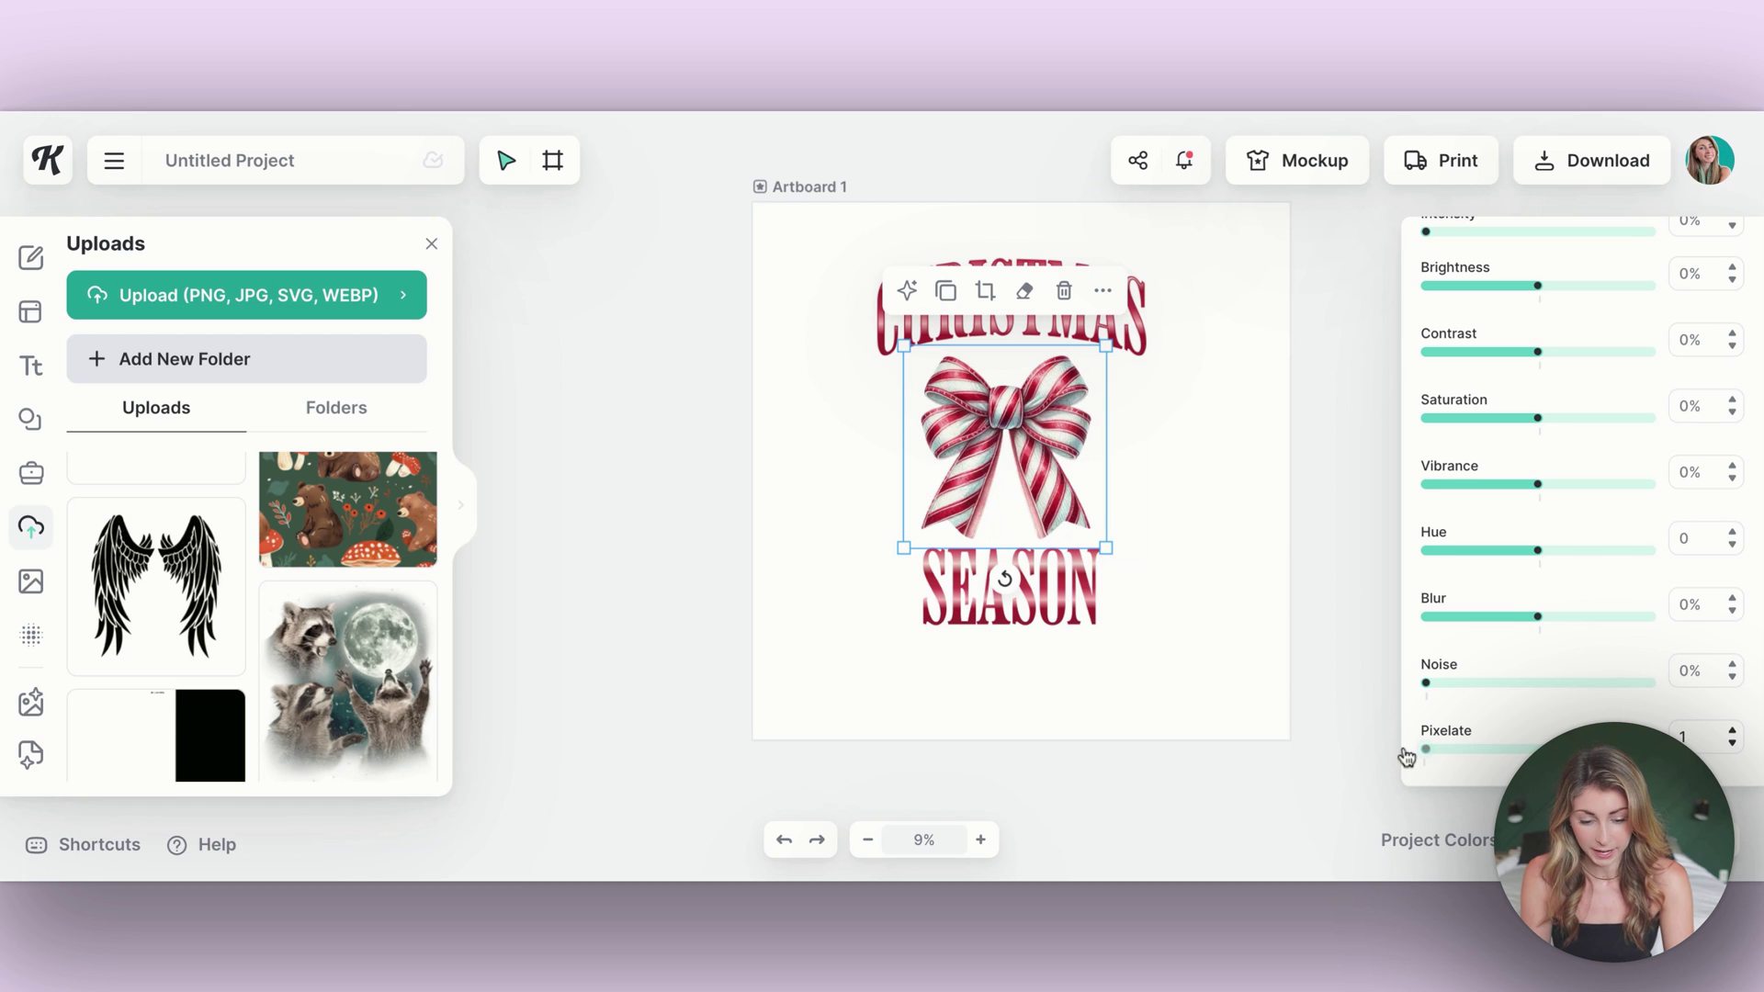
Set the bow's contrast to -5% and begin saving it as a Photo Filter style.
scroll(1541, 625, up, 3)
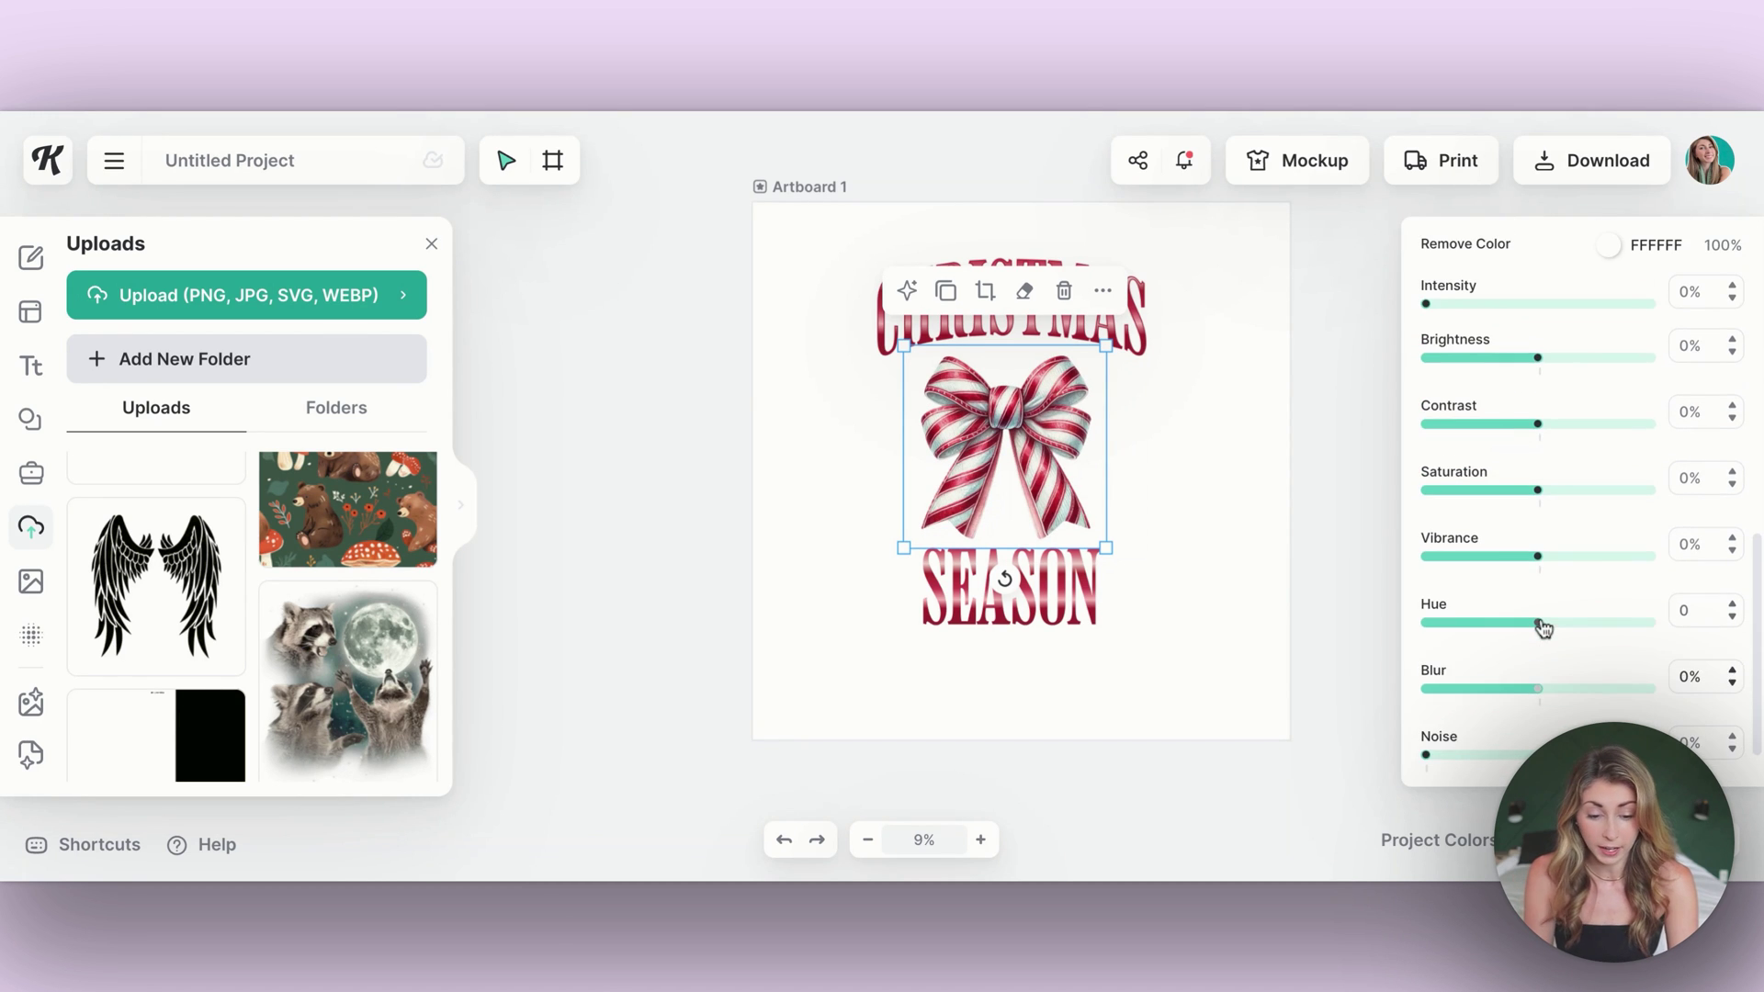
click(1460, 466)
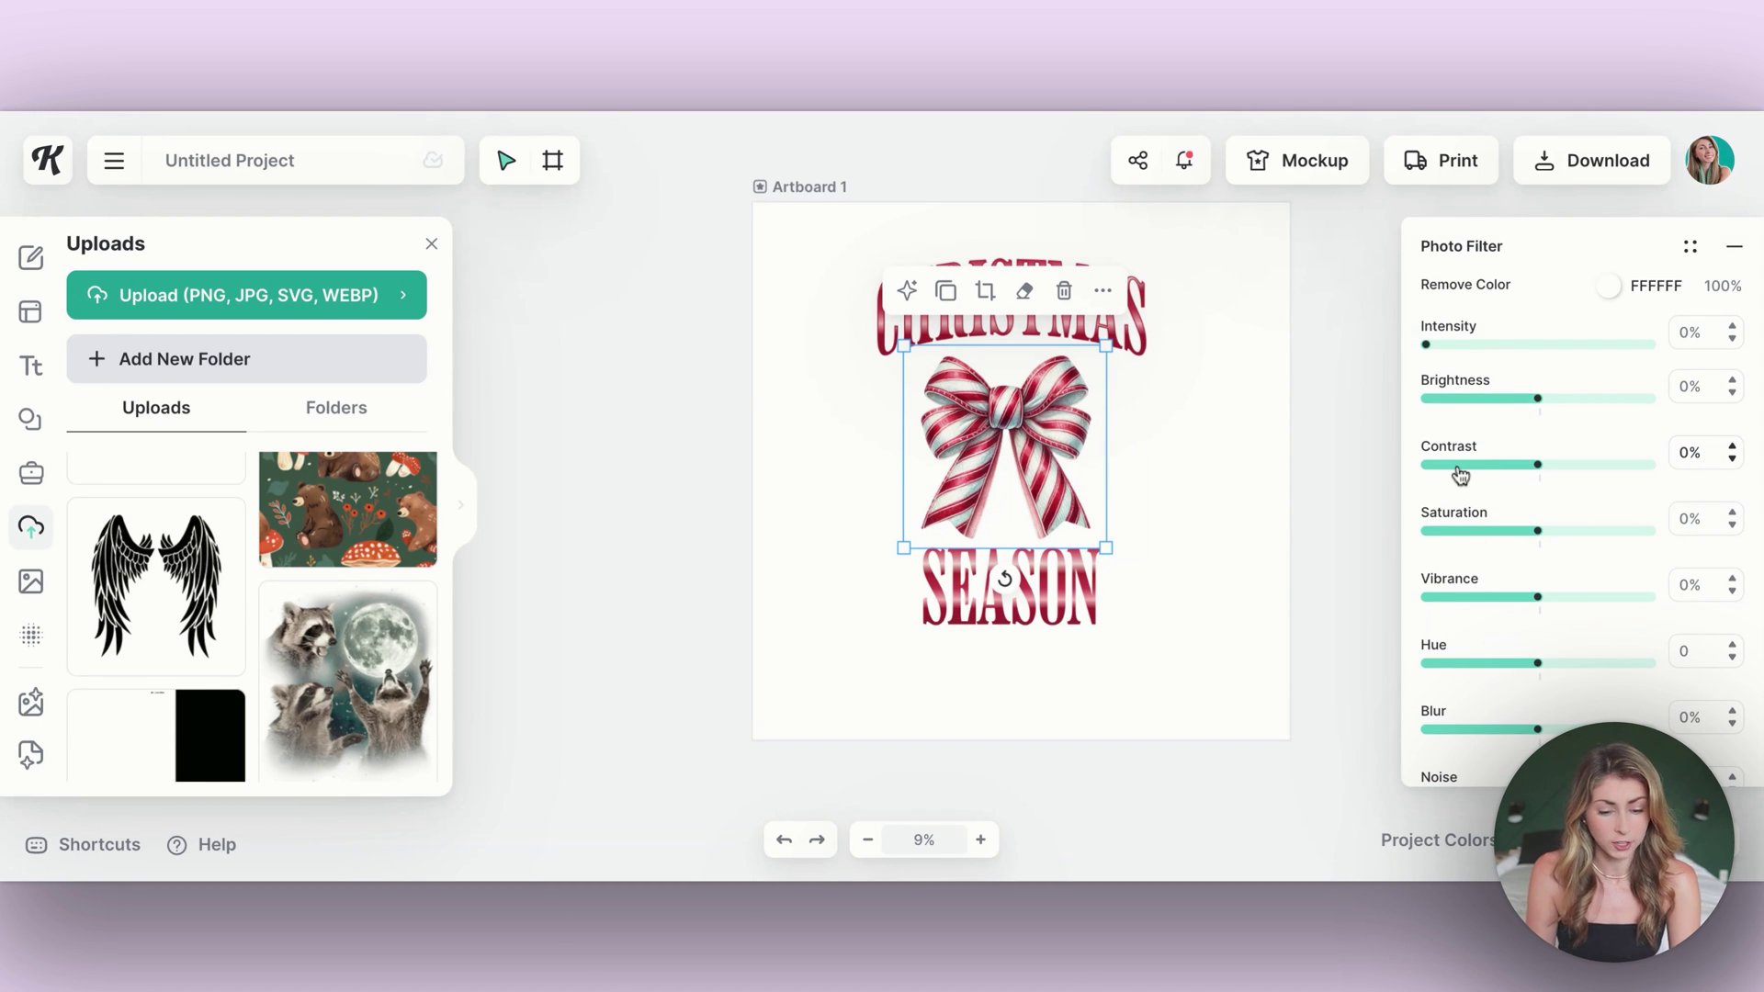
click(1534, 466)
scroll(1611, 625, down, 3)
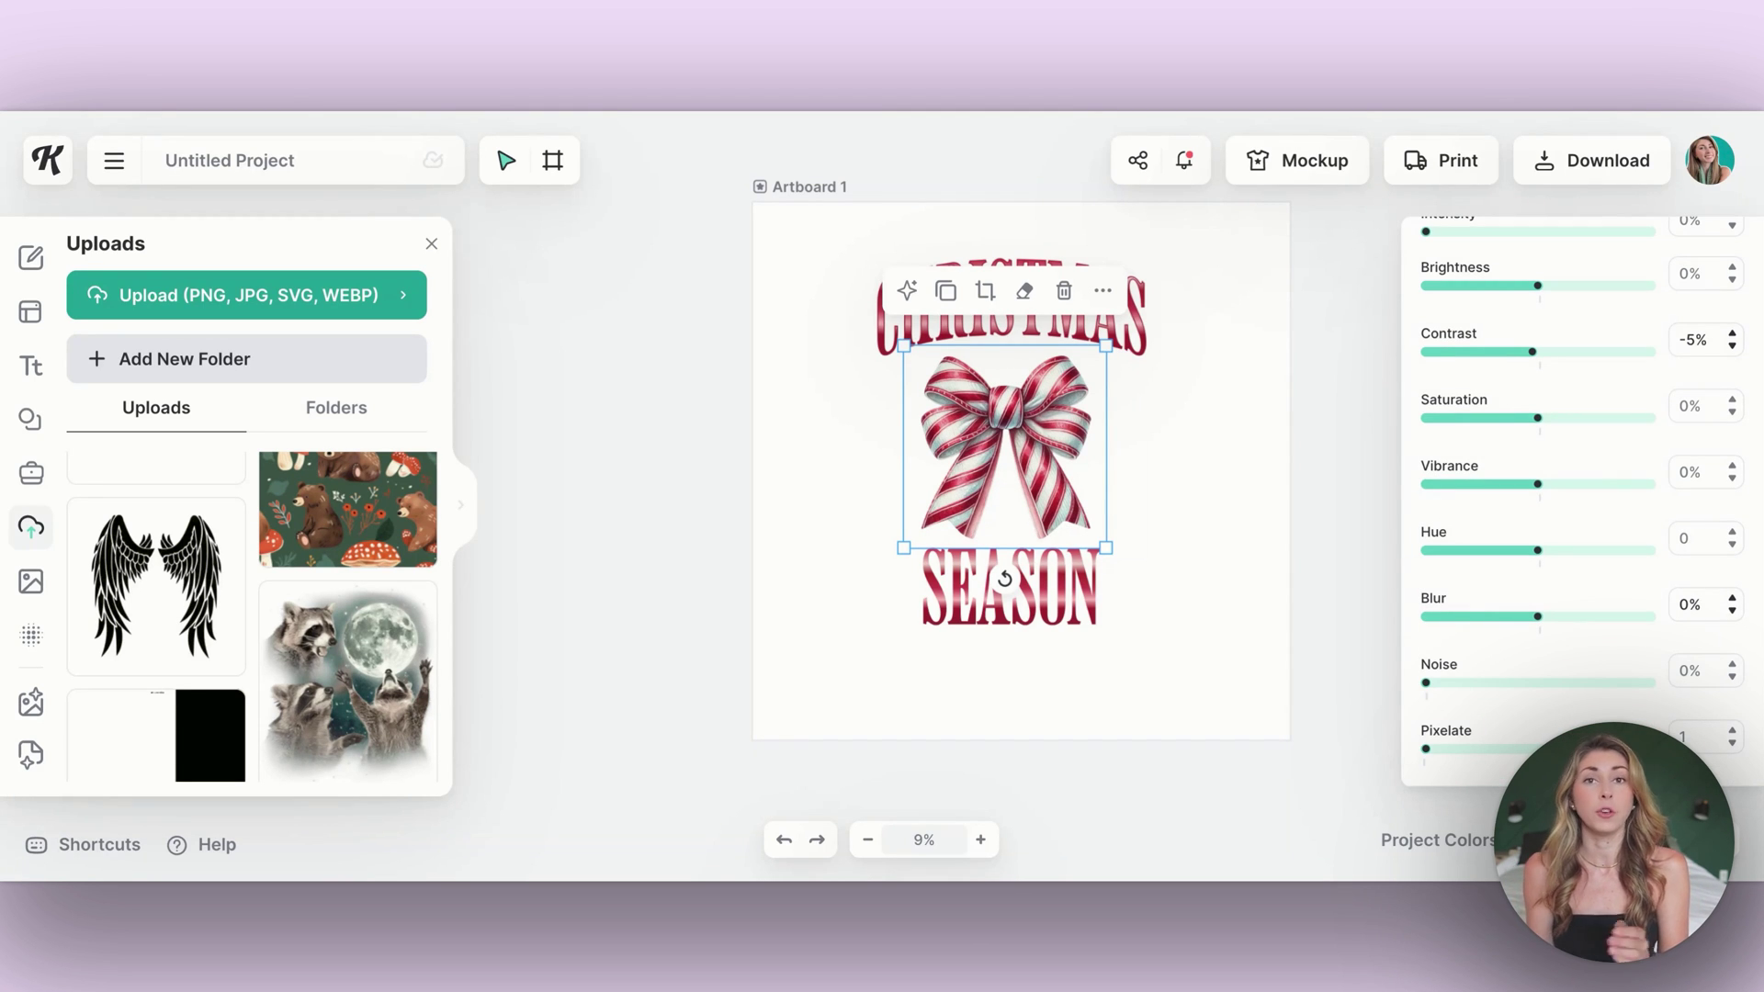
scroll(1570, 496, up, 4)
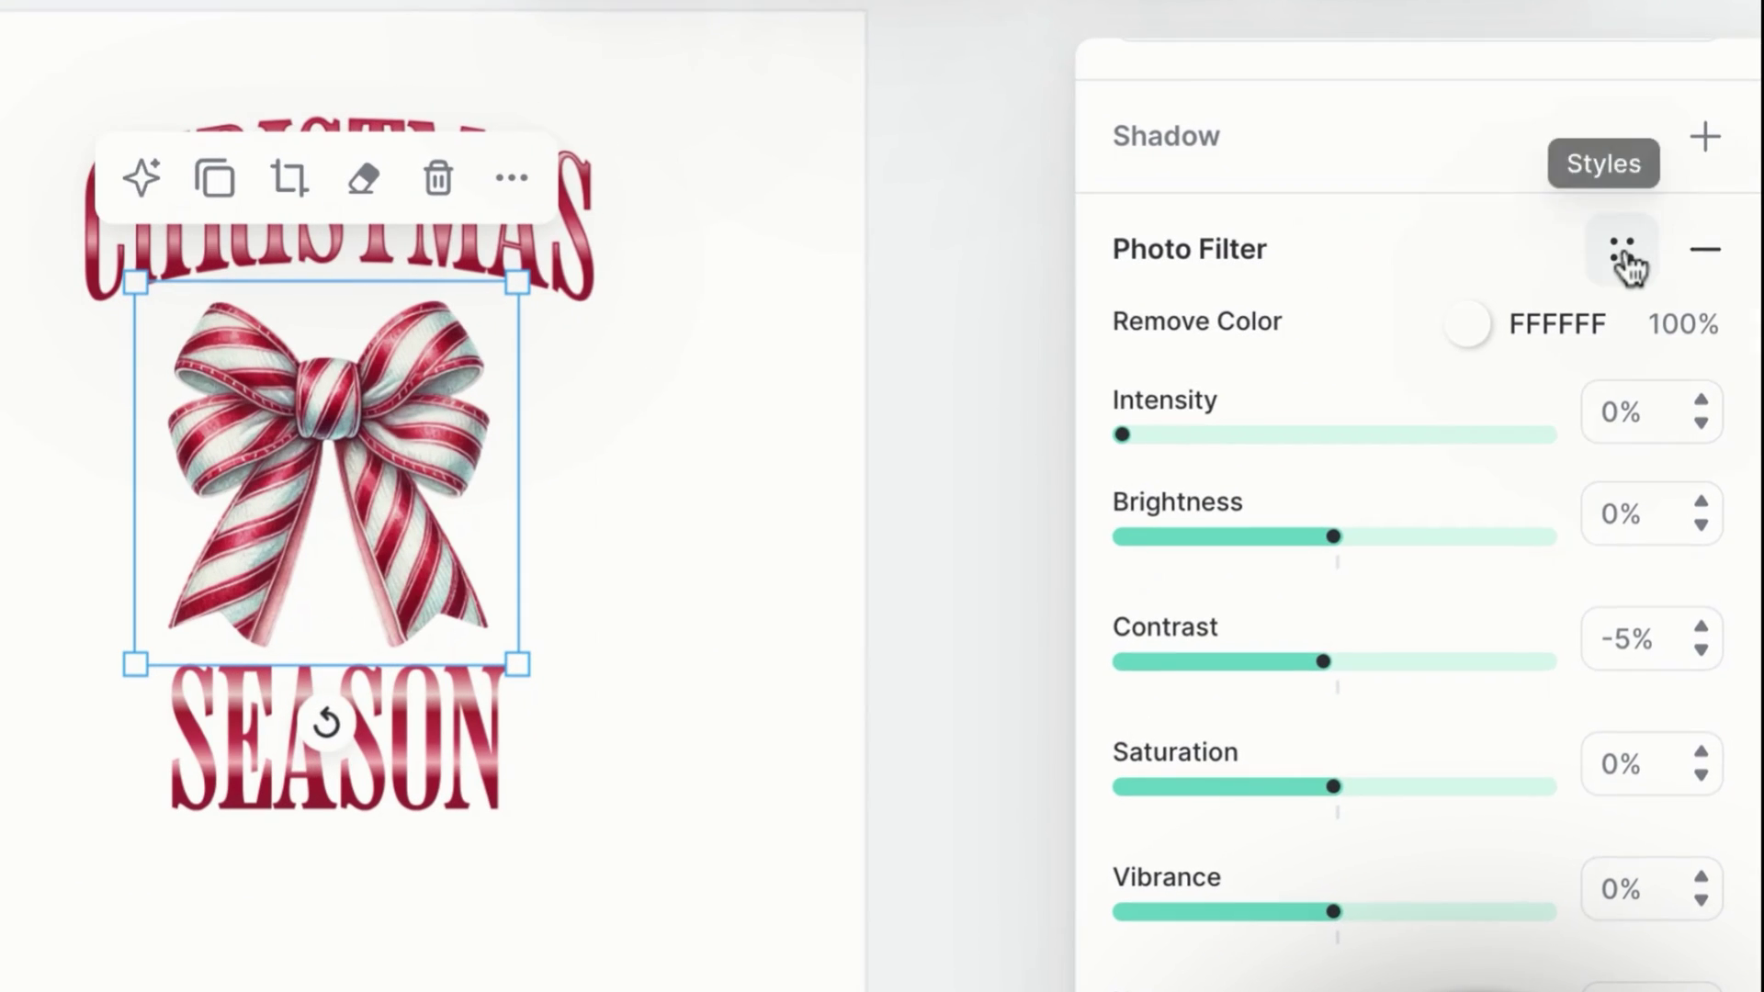
click(1622, 255)
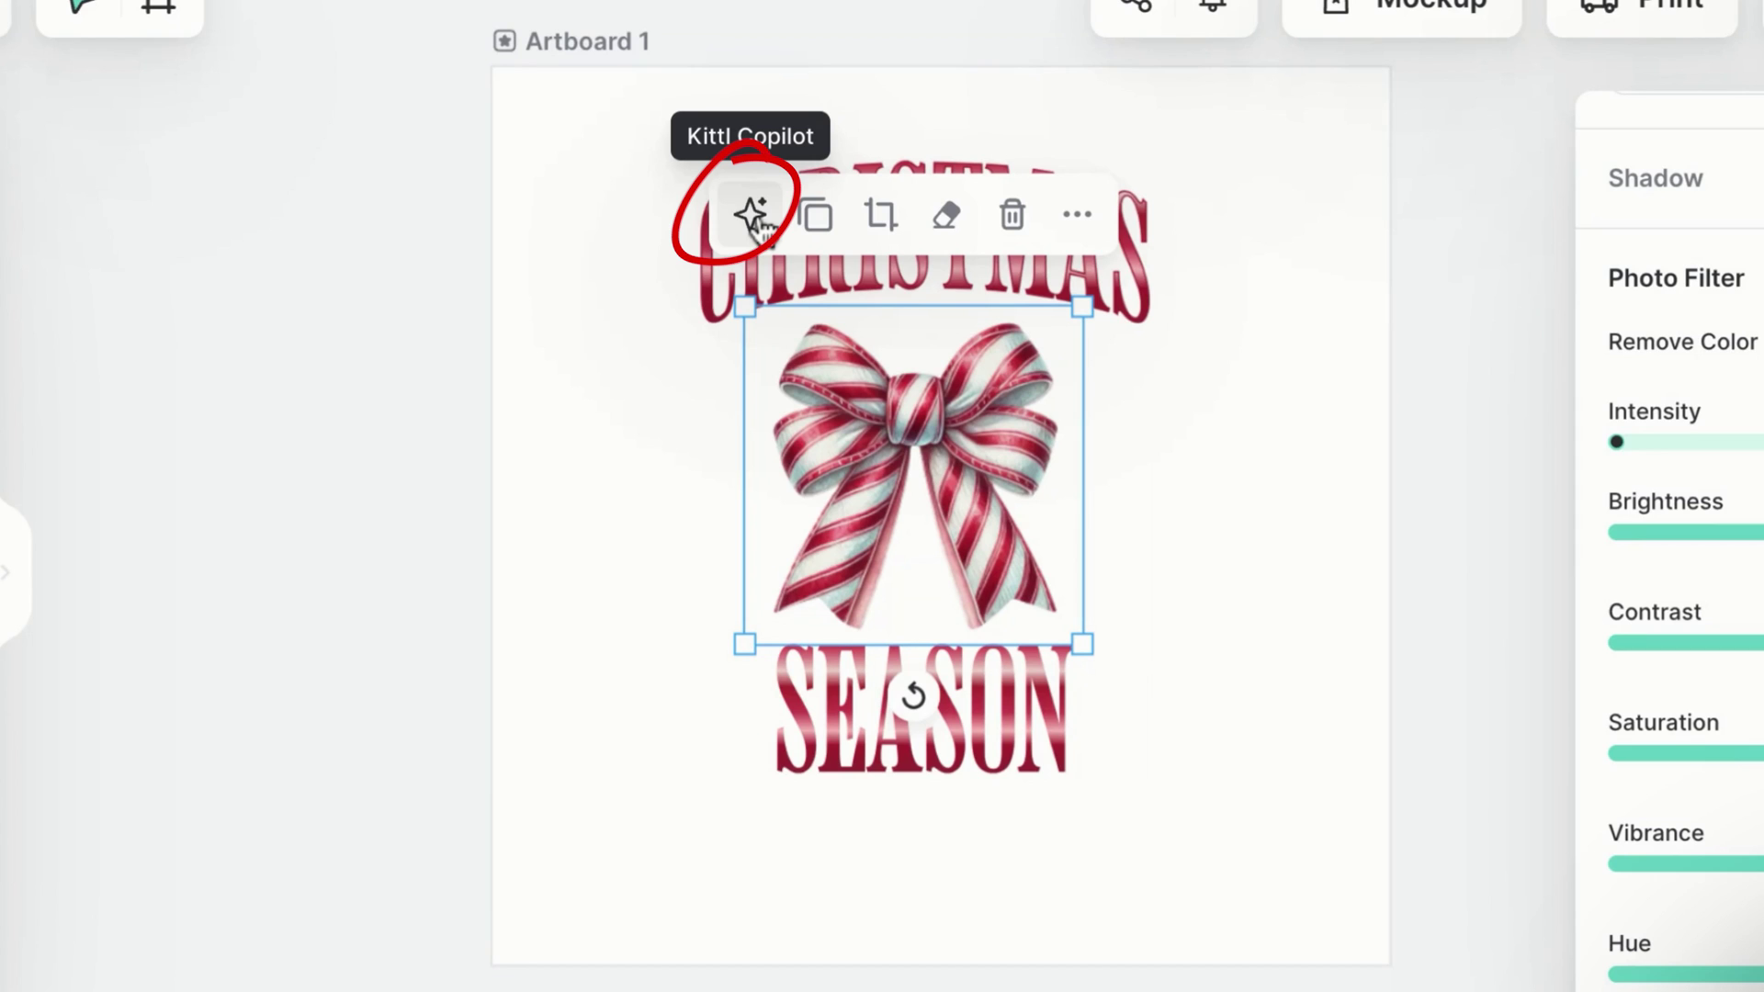
Open Copilot for the bow, browse its suggested bow elements, and bring up command suggestions.
click(752, 216)
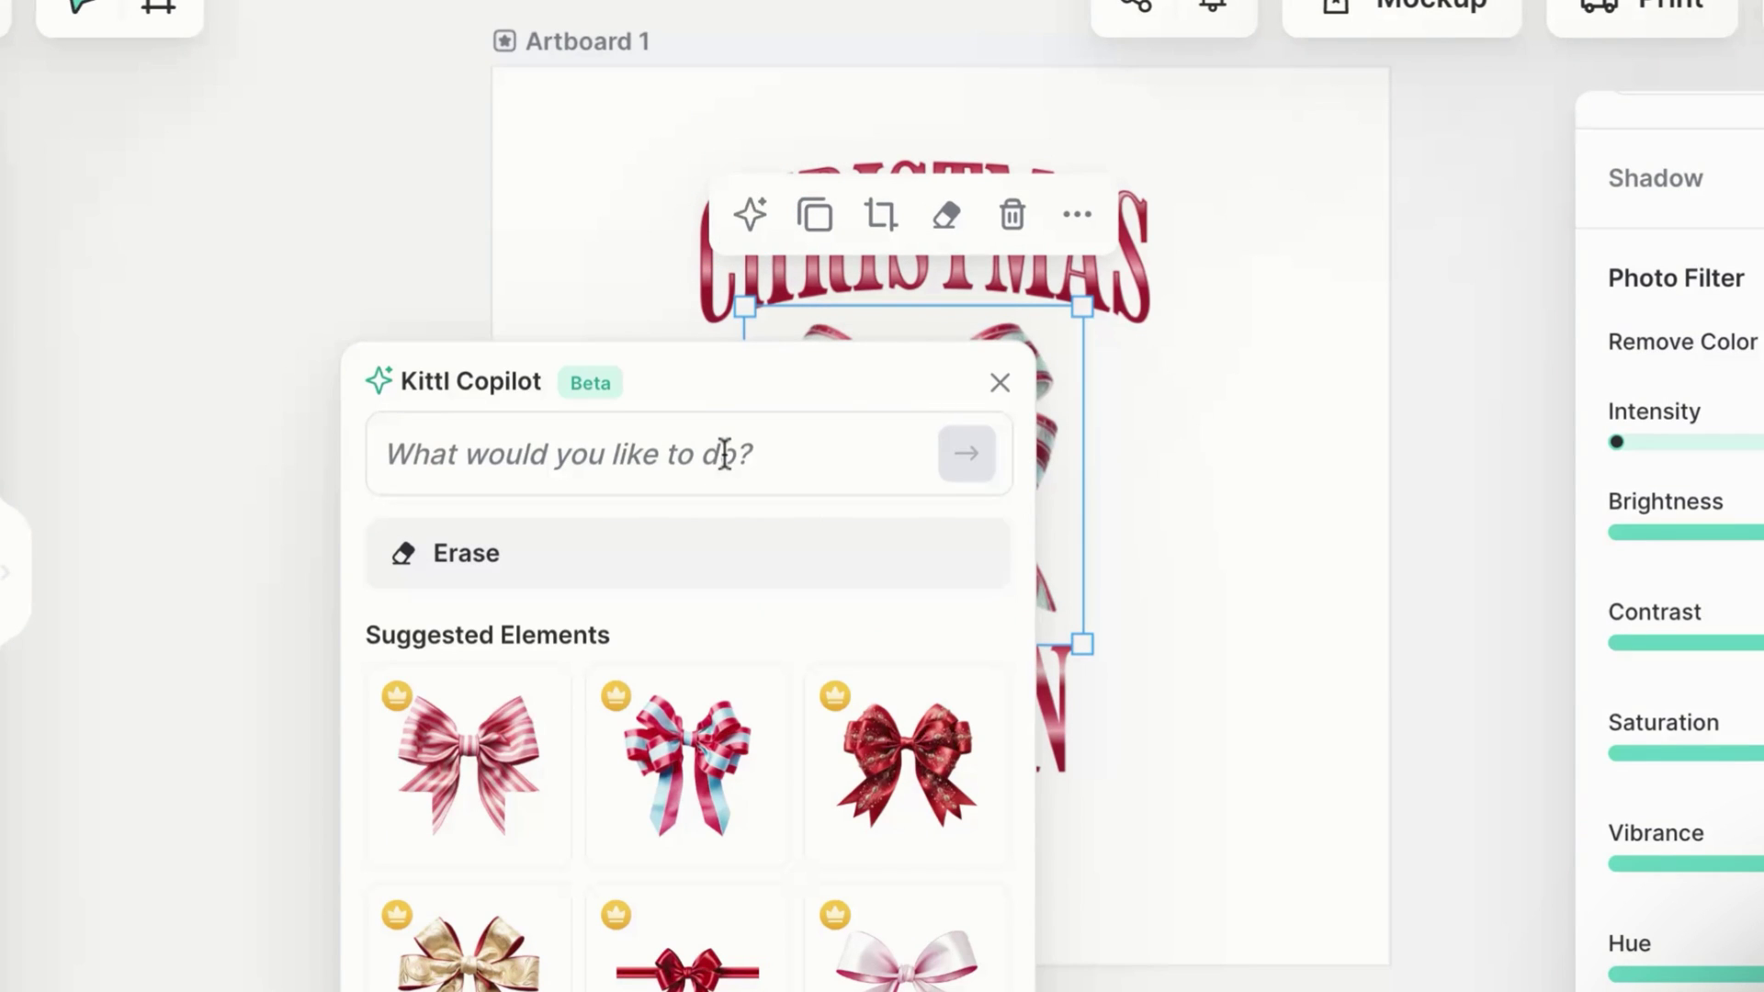
scroll(689, 707, down, 3)
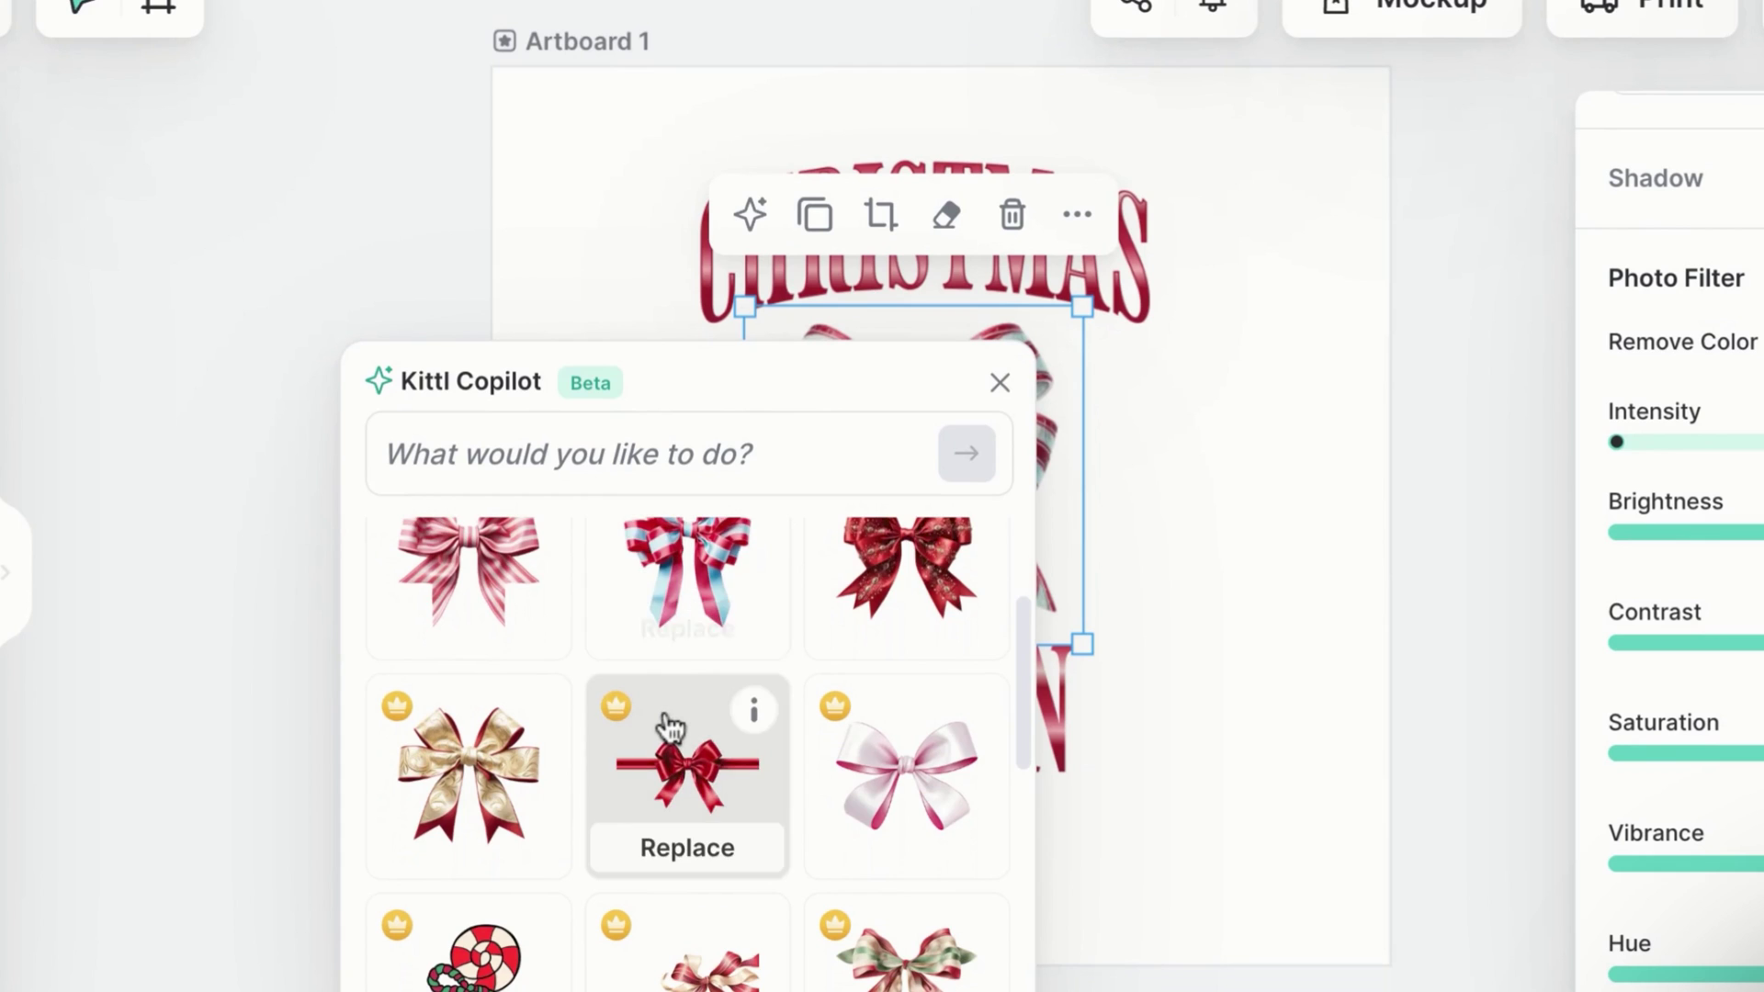
scroll(670, 728, down, 5)
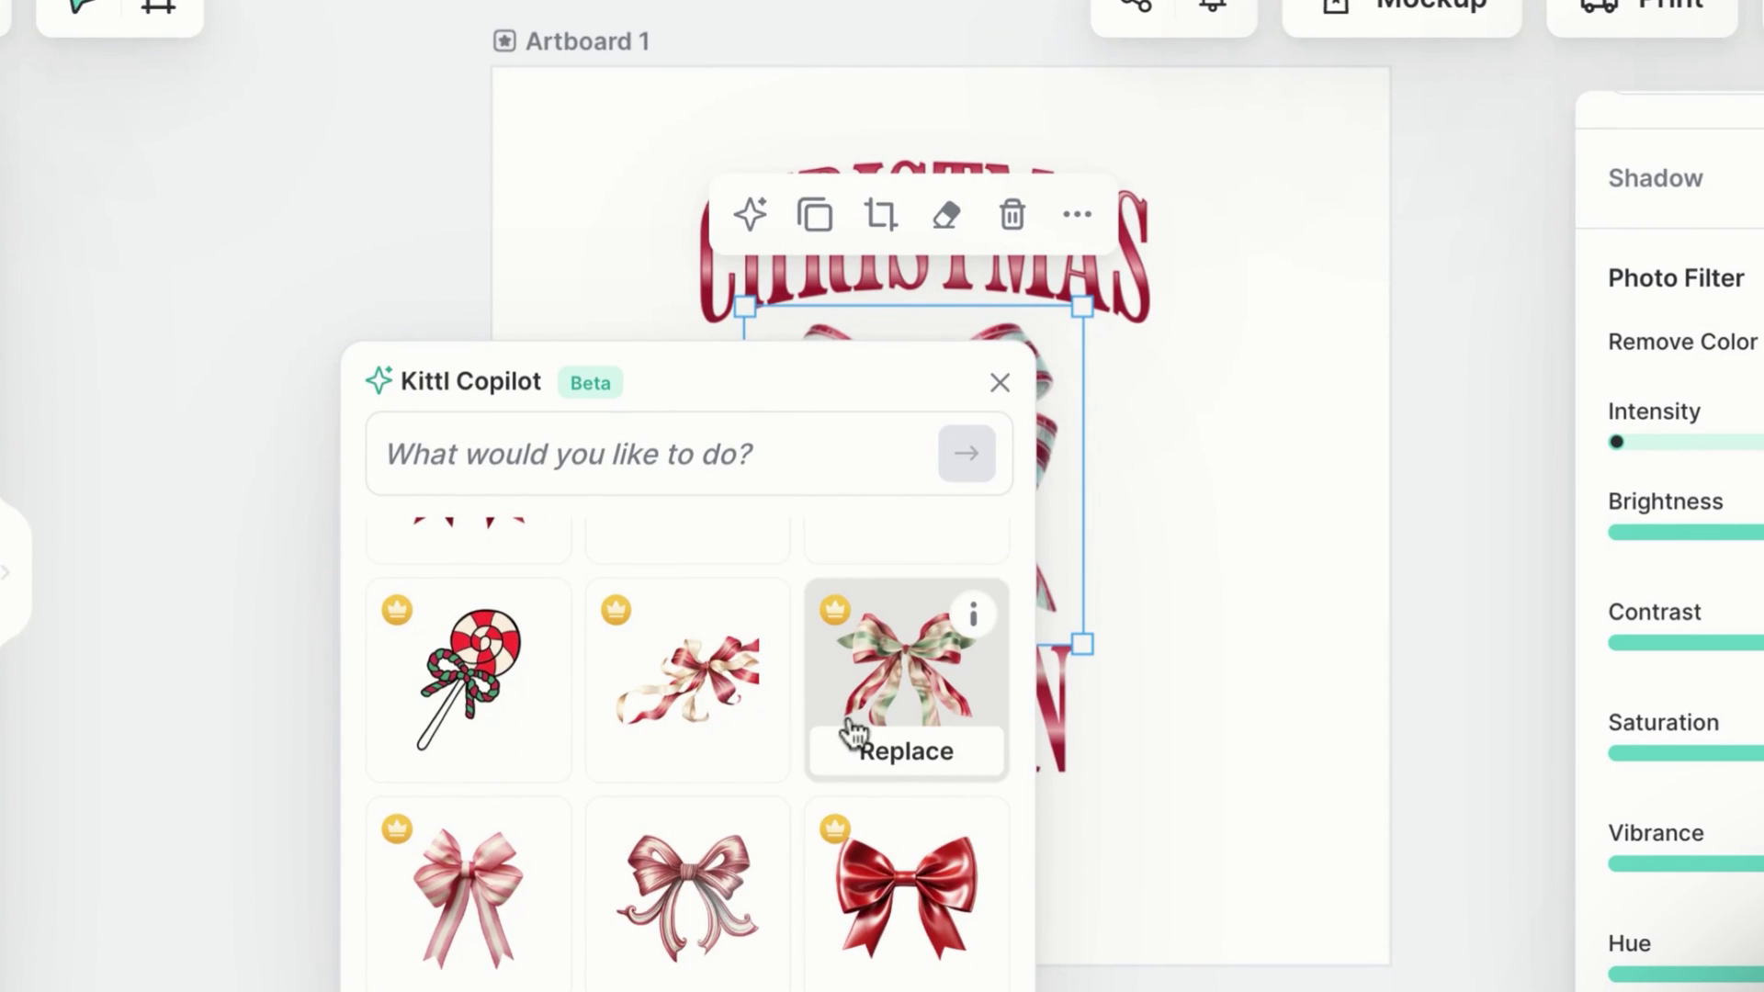
scroll(853, 732, up, 2)
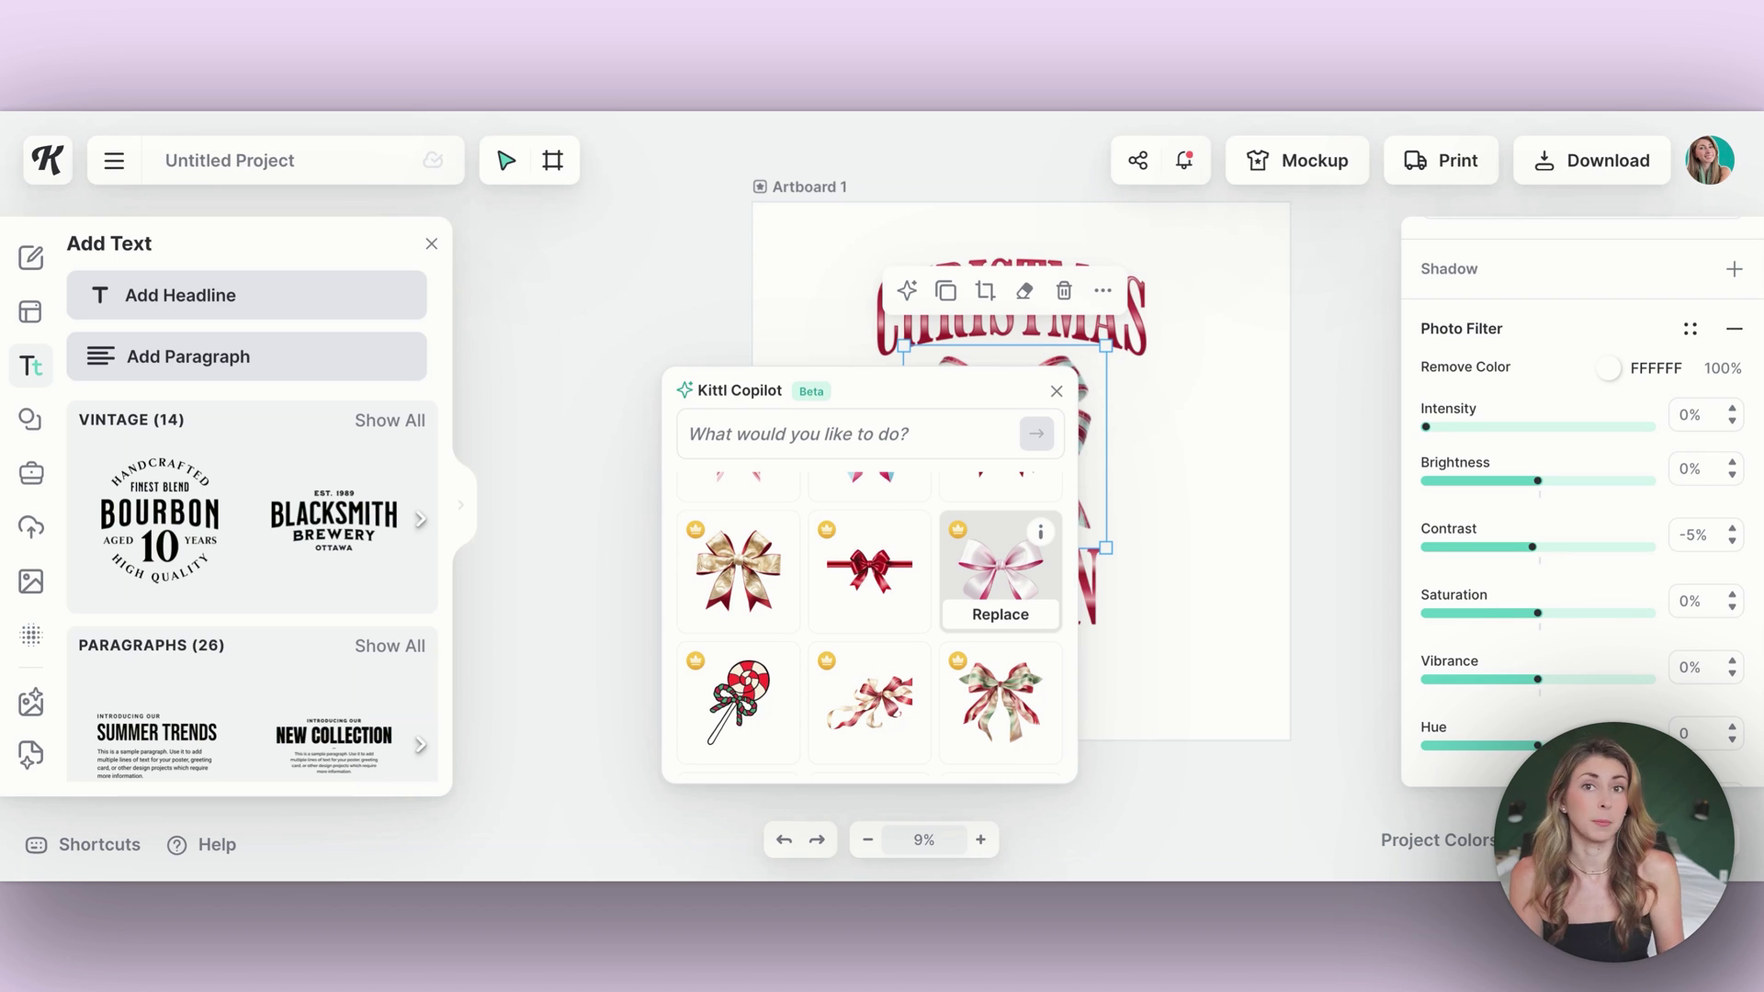
scroll(1000, 570, up, 1)
scroll(810, 516, up, 3)
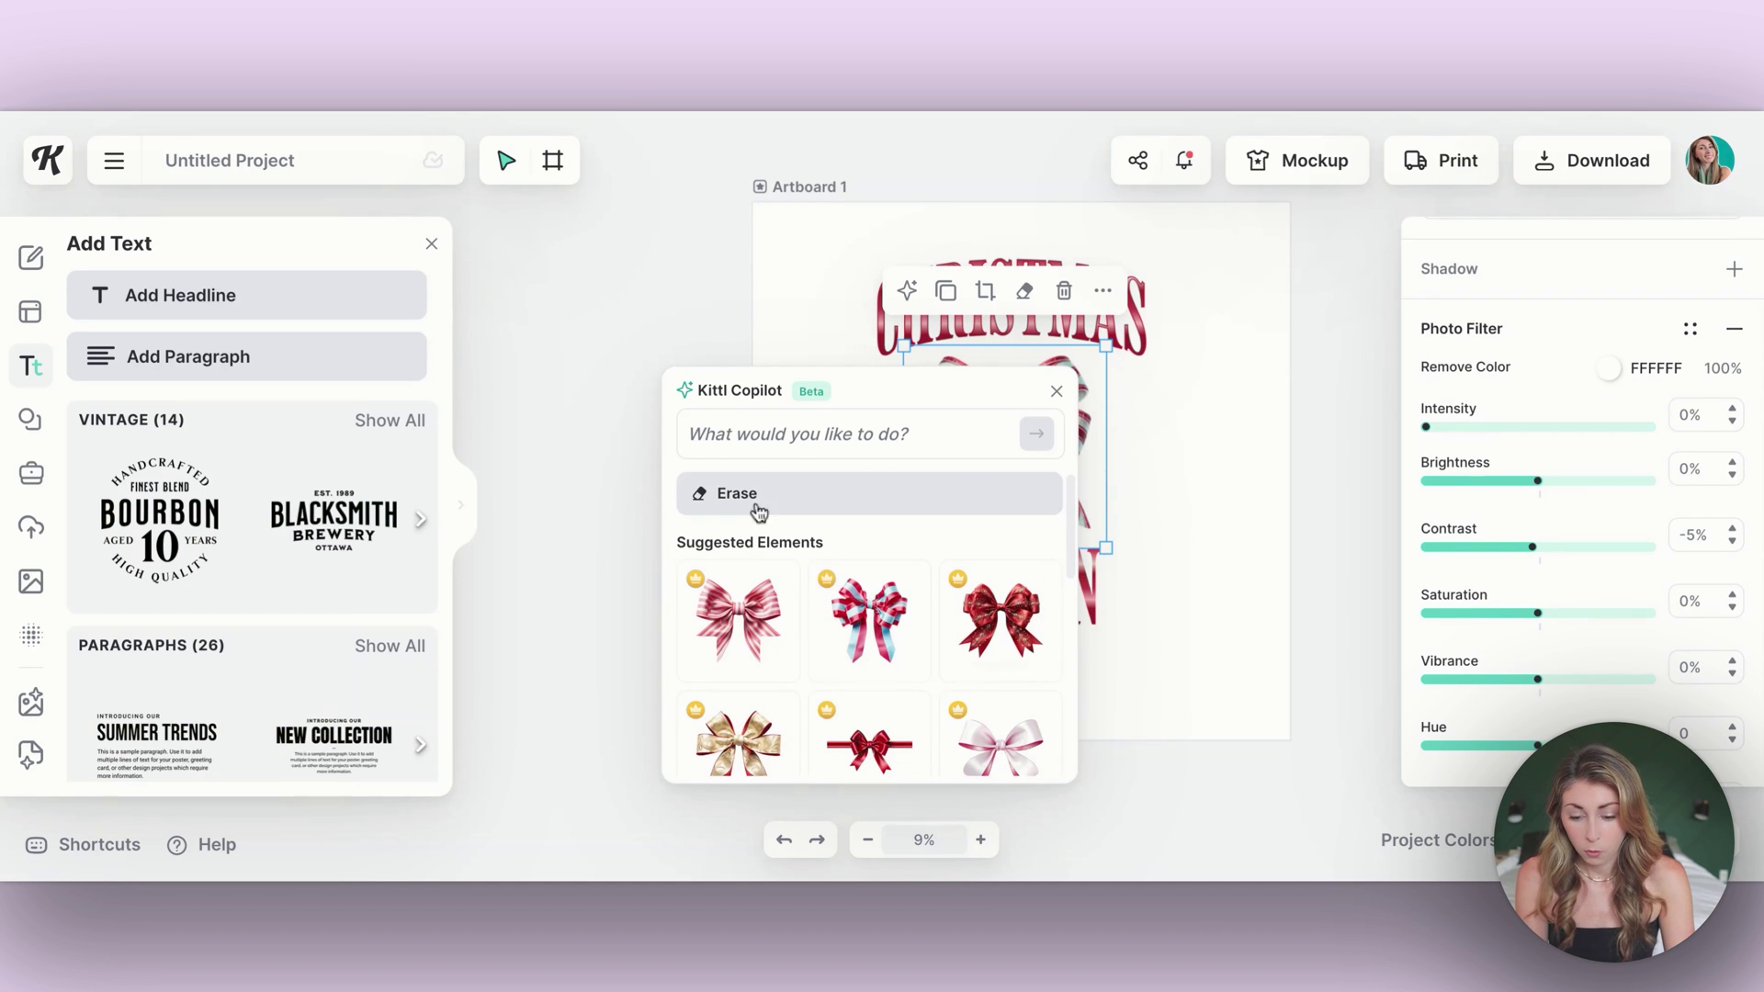
click(843, 434)
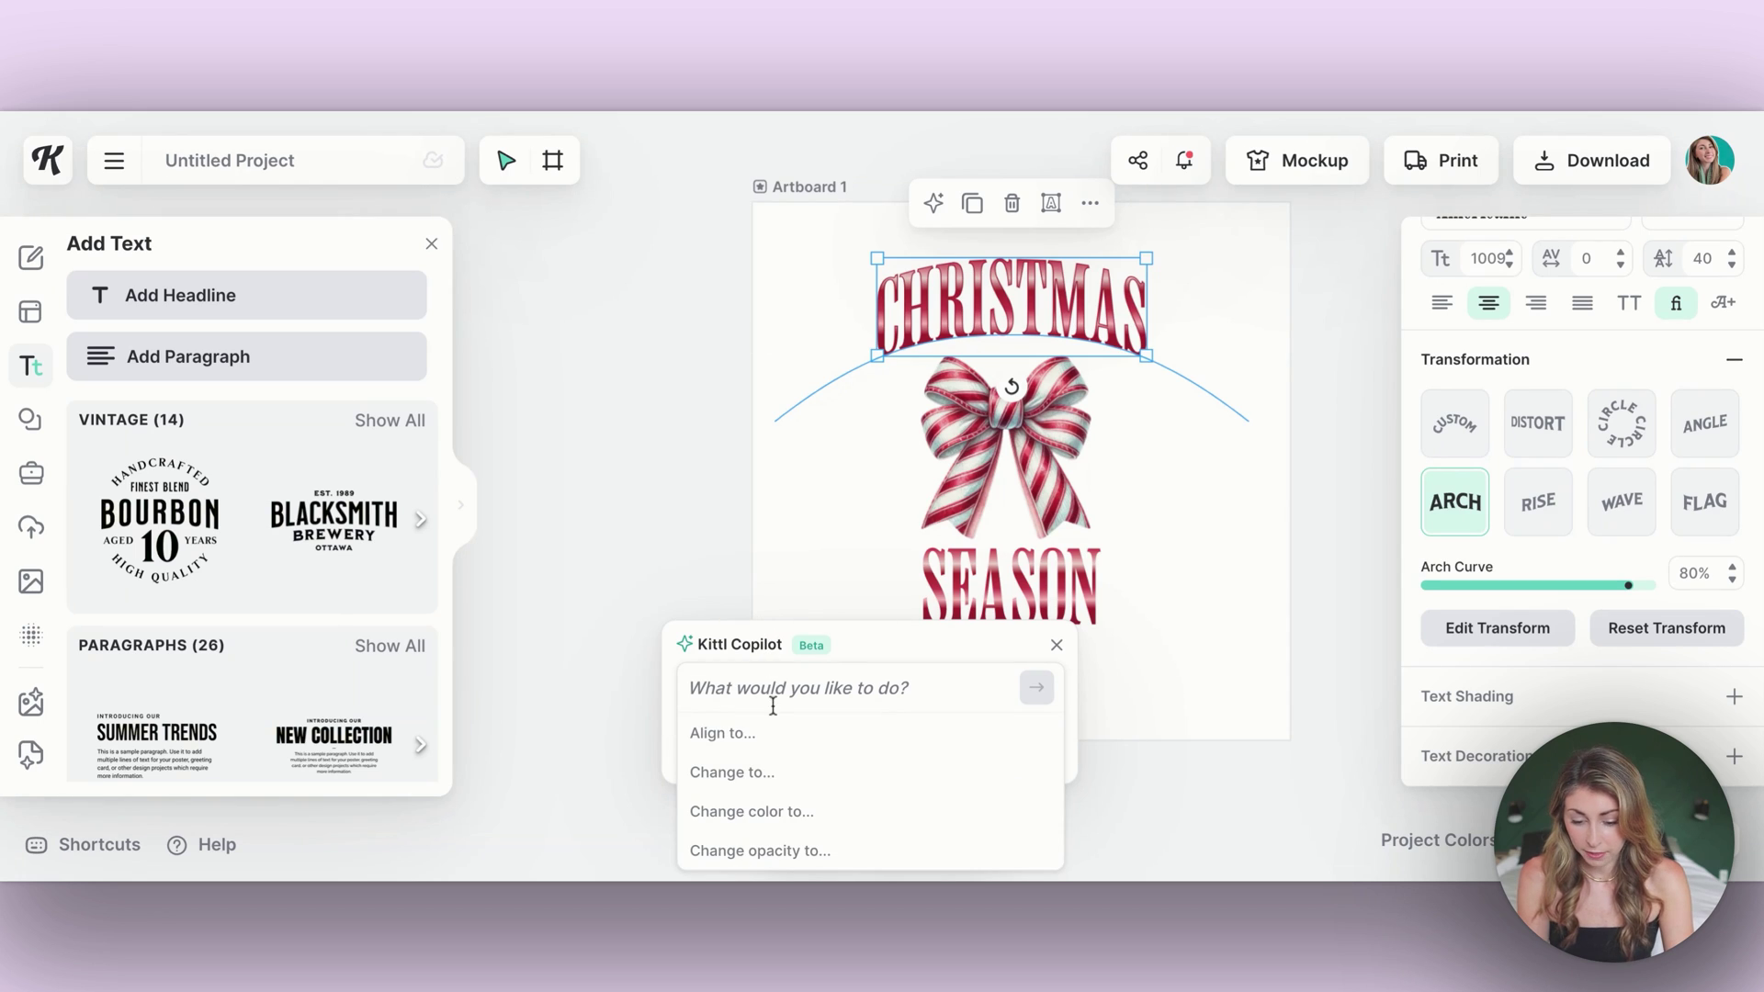
Run Copilot's 'Change border color to' command with green on the CHRISTMAS text.
scroll(781, 790, down, 1)
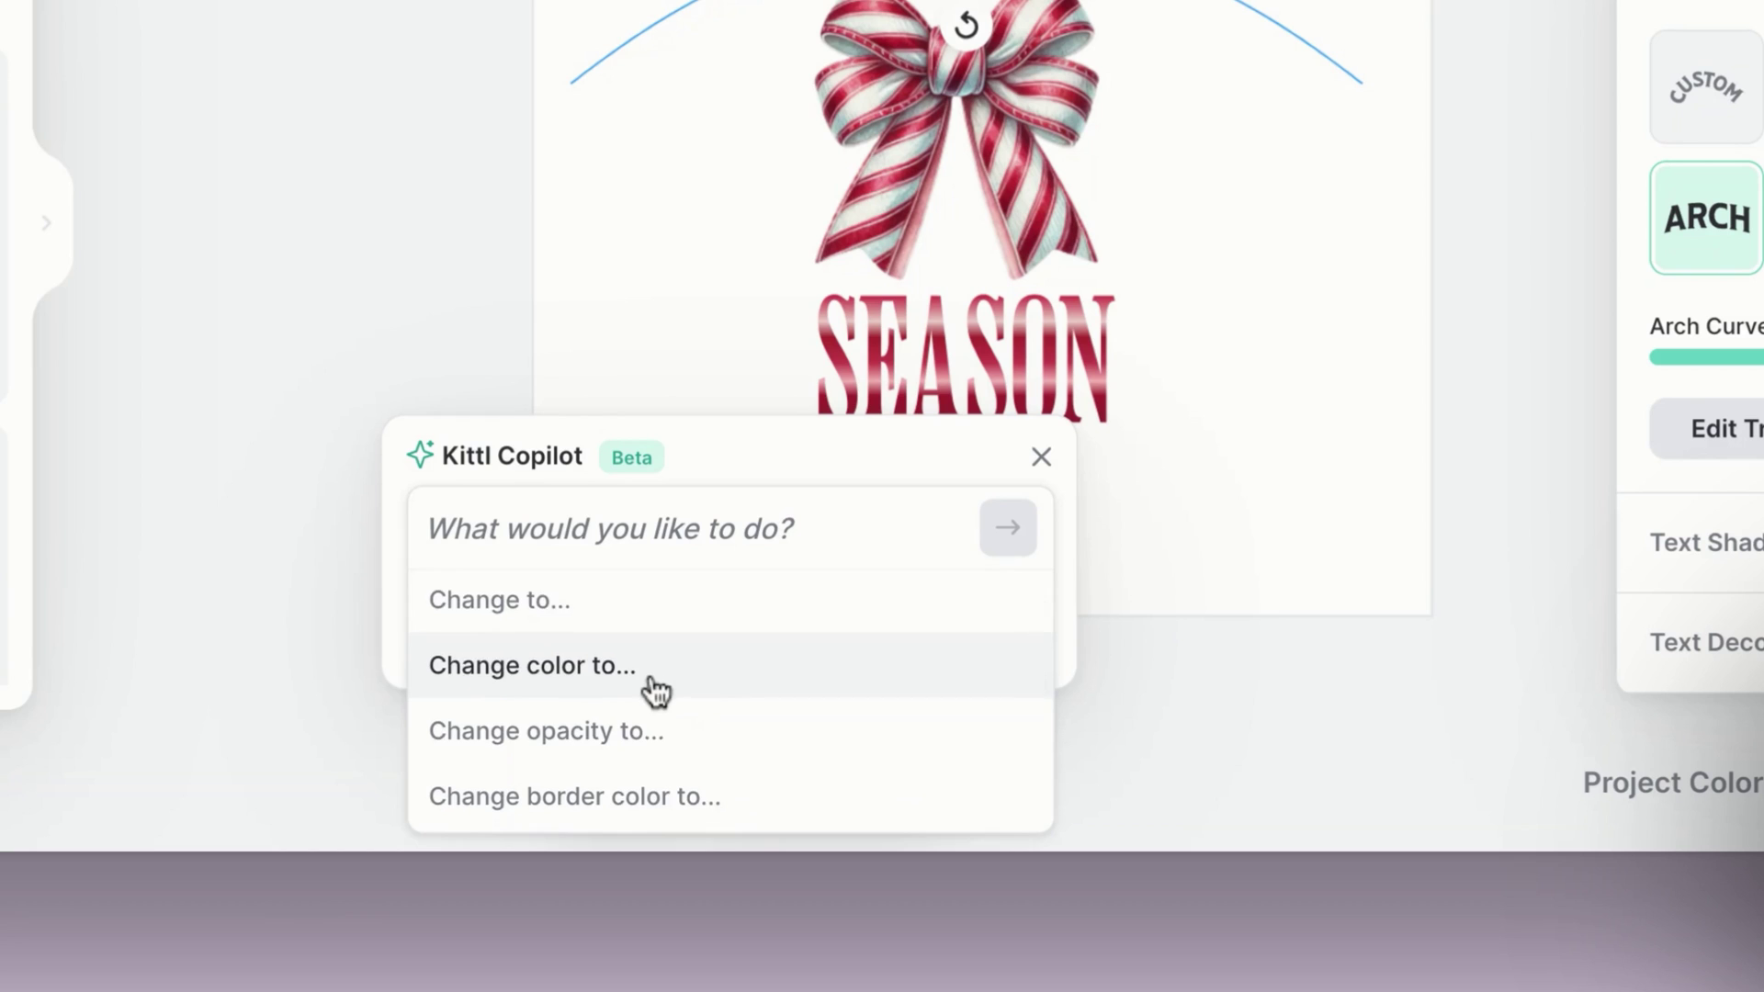
scroll(675, 689, down, 1)
scroll(788, 748, down, 1)
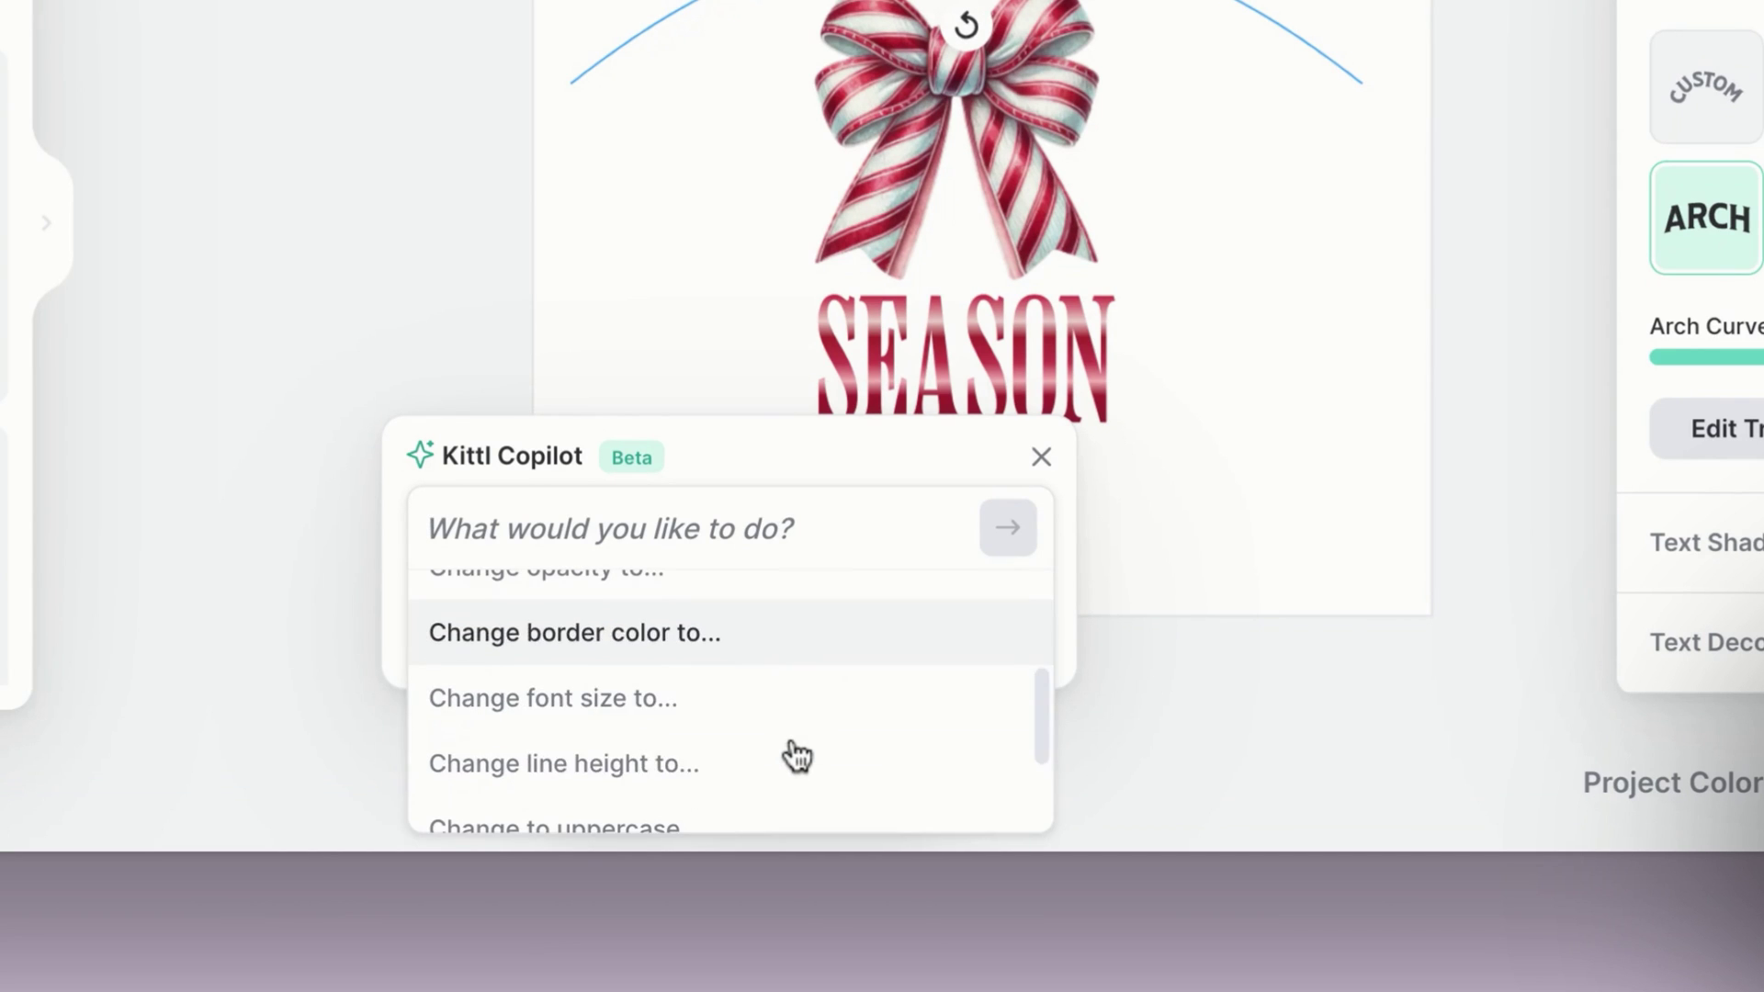
scroll(808, 716, down, 1)
scroll(849, 687, down, 1)
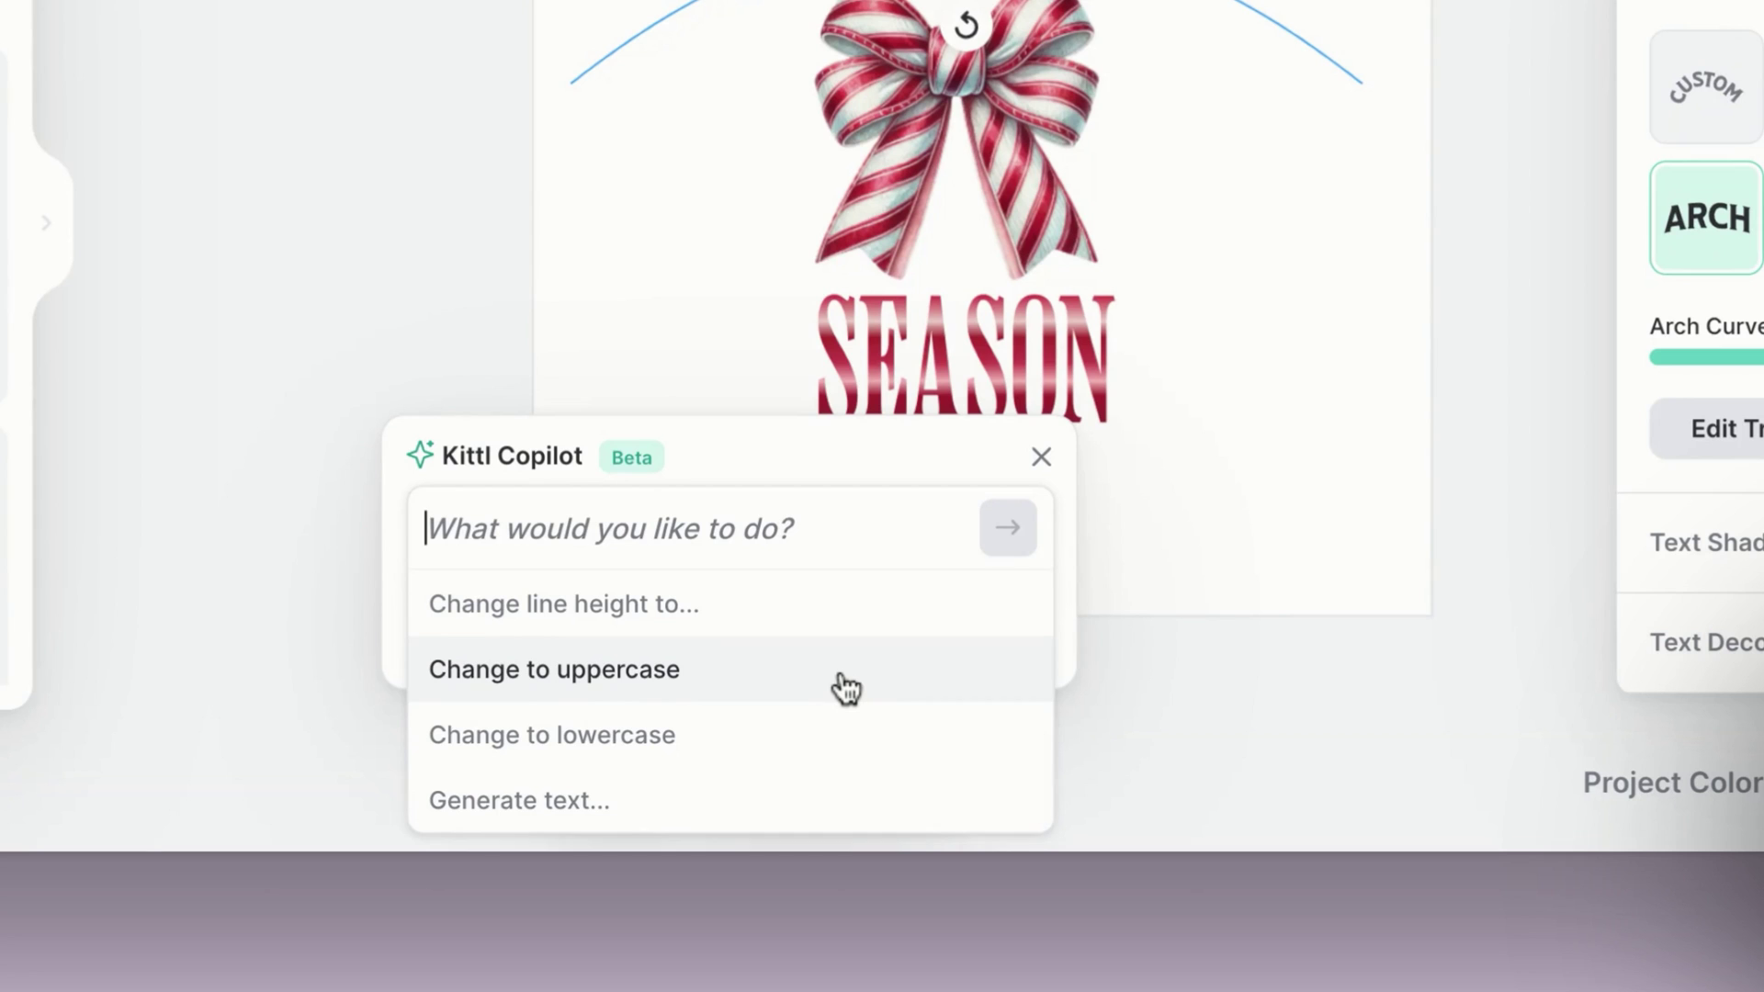
scroll(654, 800, up, 2)
scroll(648, 795, up, 1)
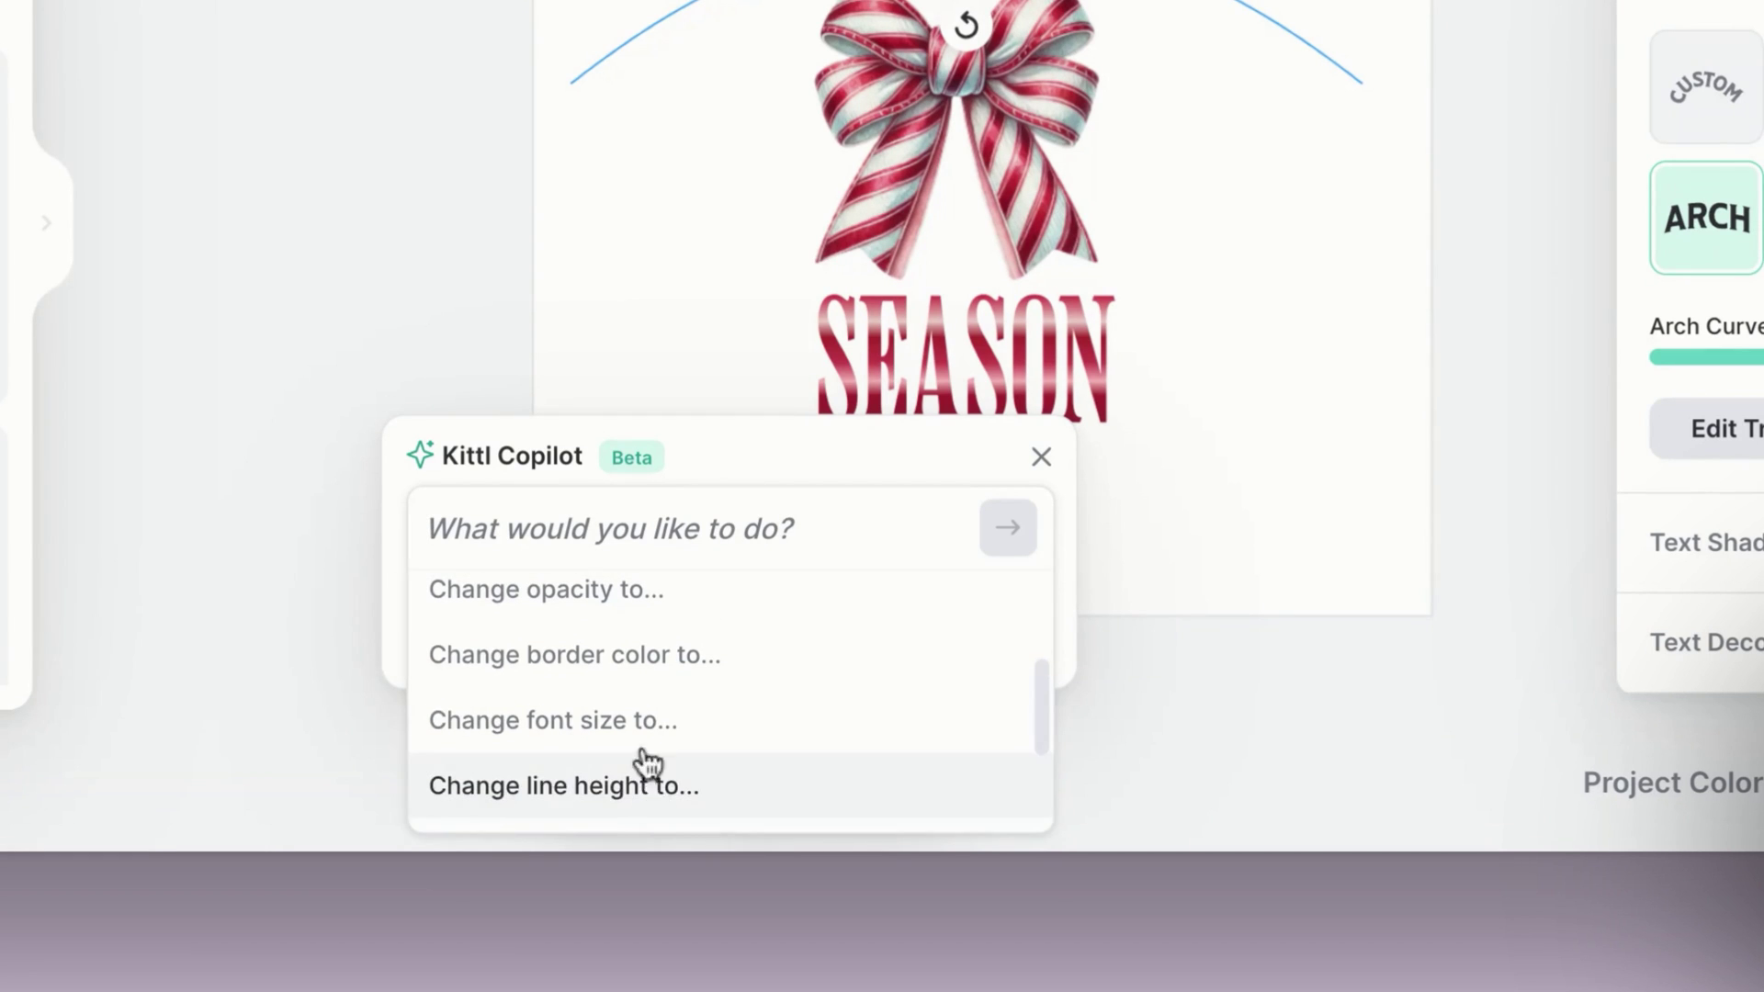
scroll(613, 698, up, 1)
click(615, 735)
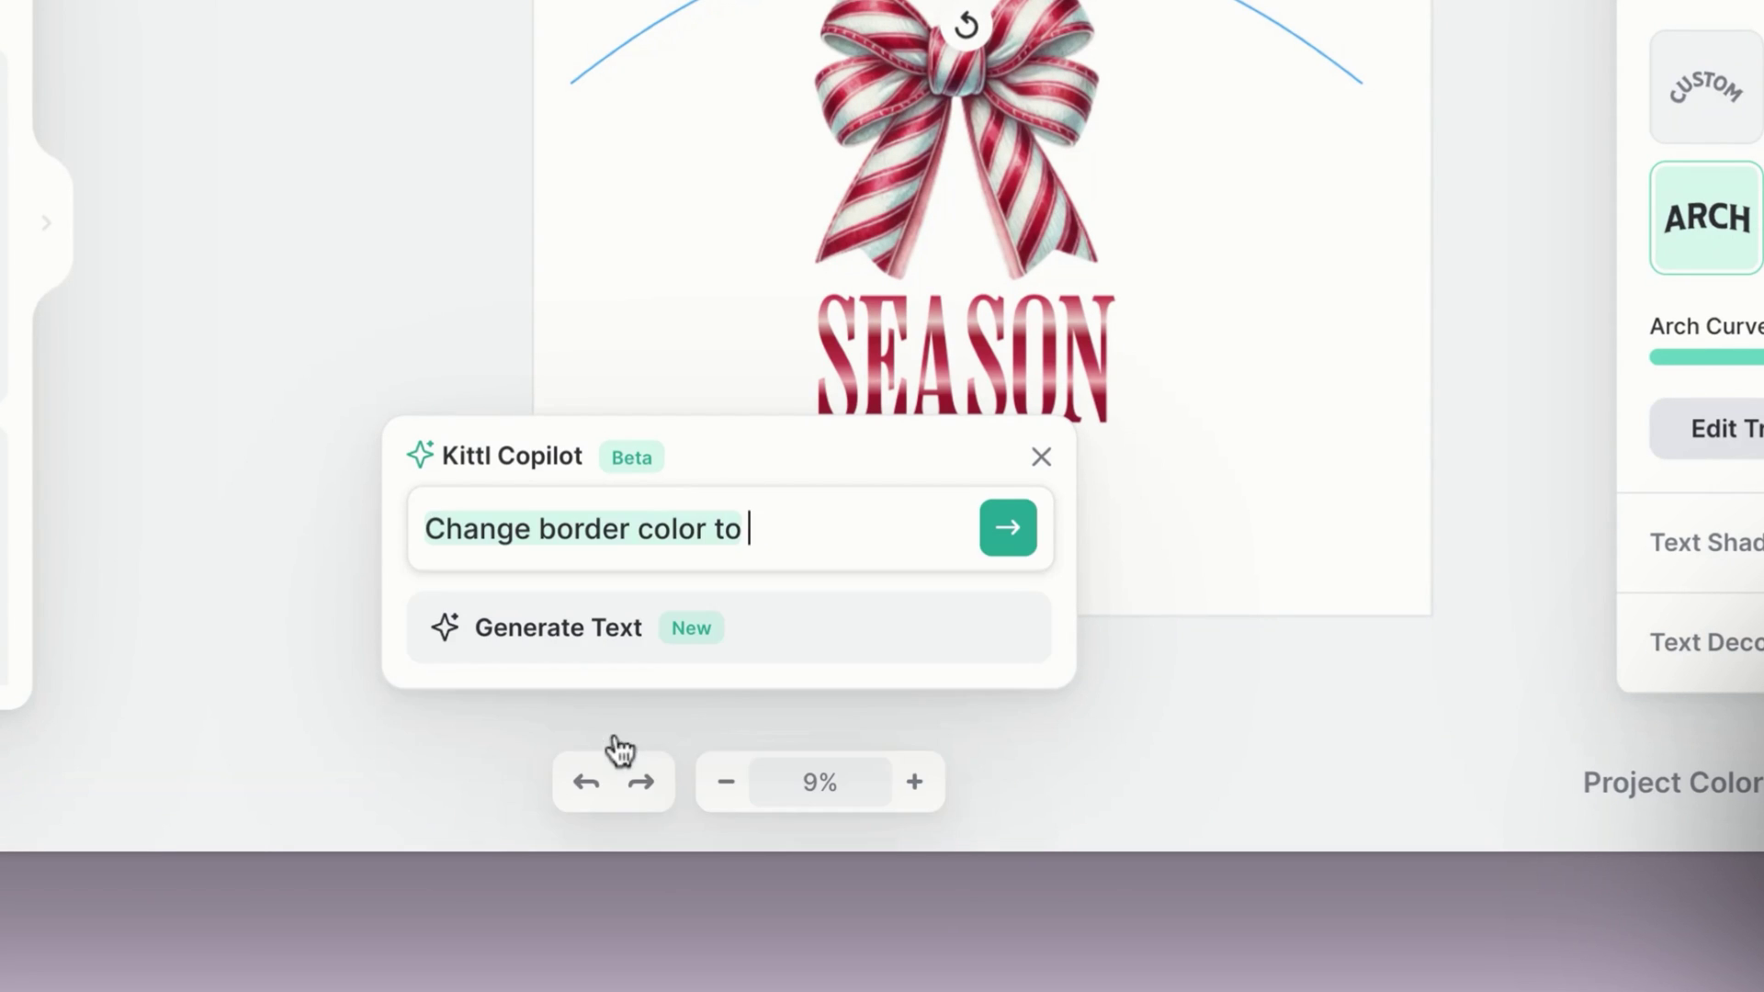
text(green)
key(Return)
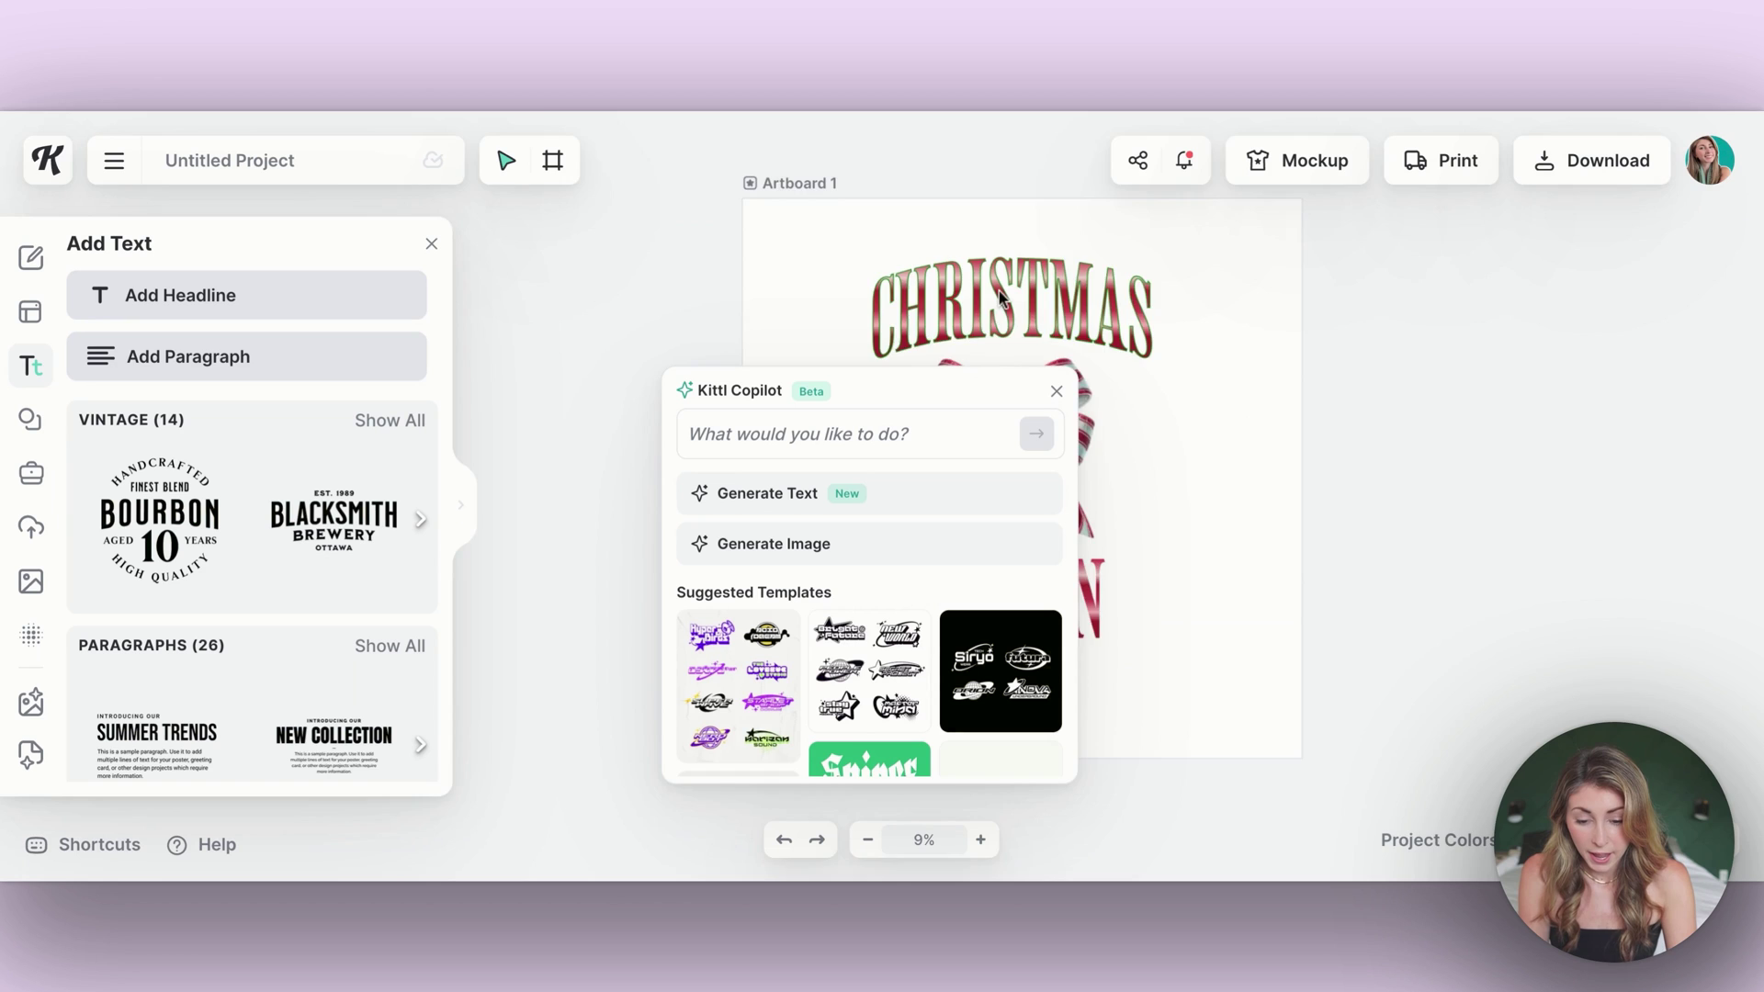
scroll(999, 290, up, 3)
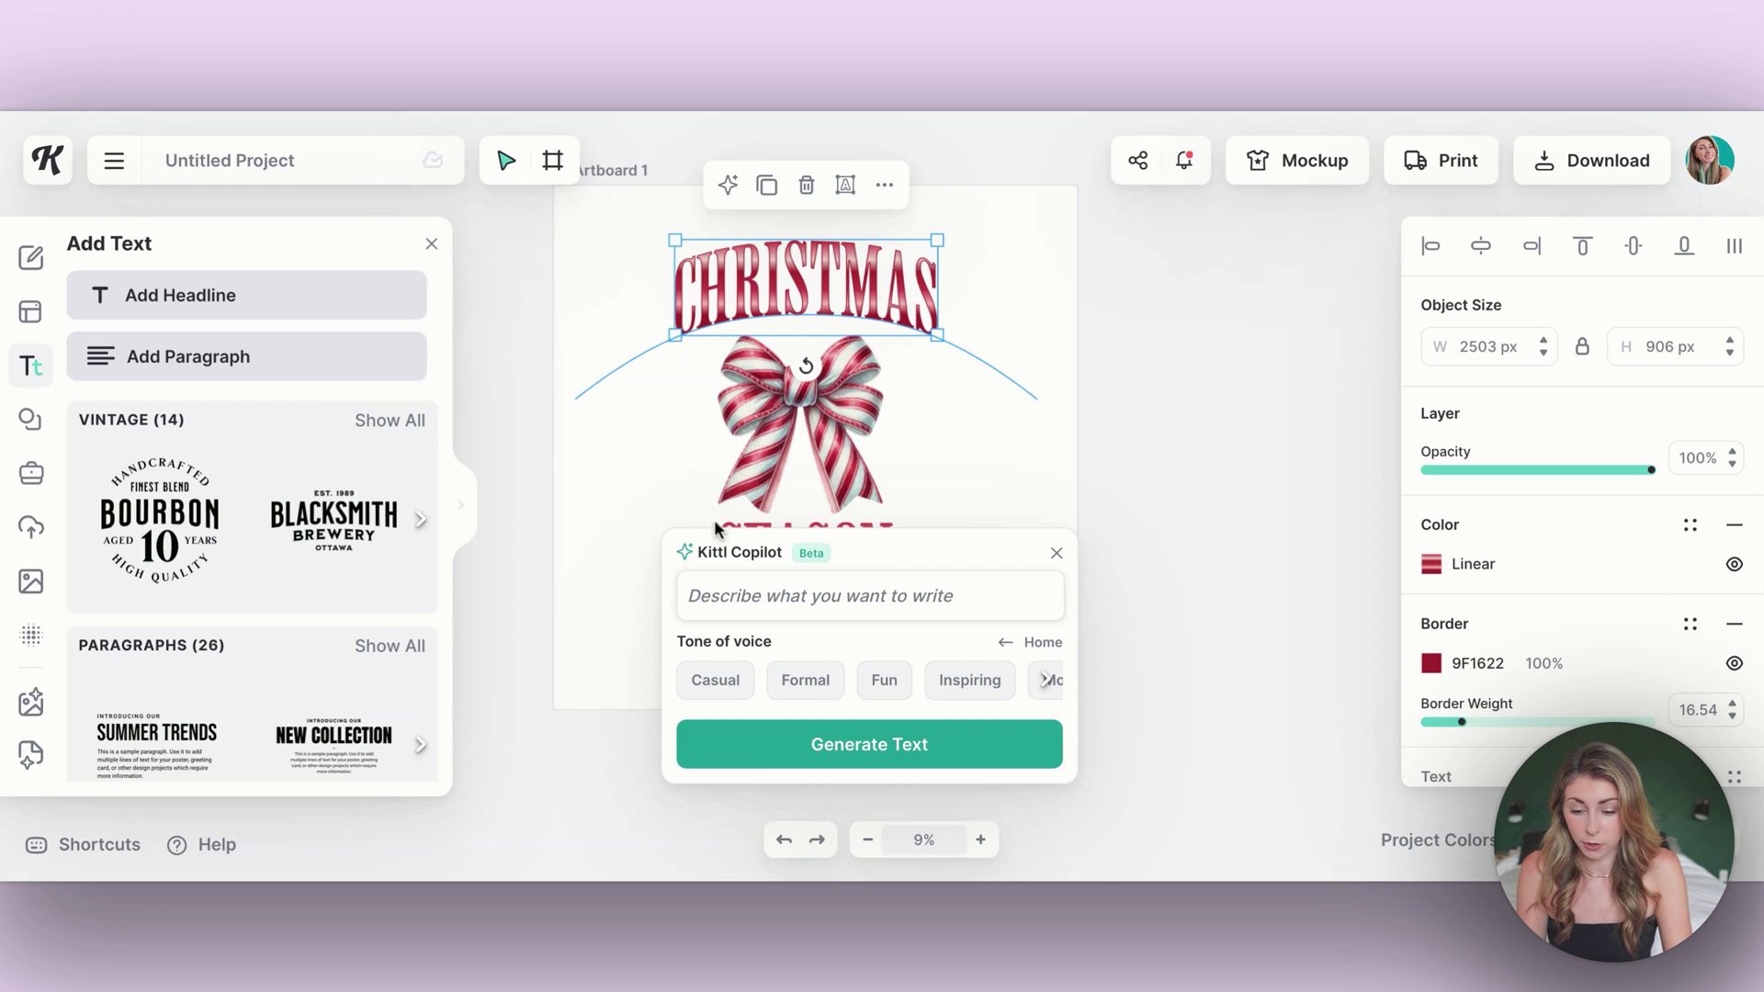
Have Copilot generate Fun-tone text suggestions from the prompt 'christmas-y'.
click(856, 598)
text(christmas-y)
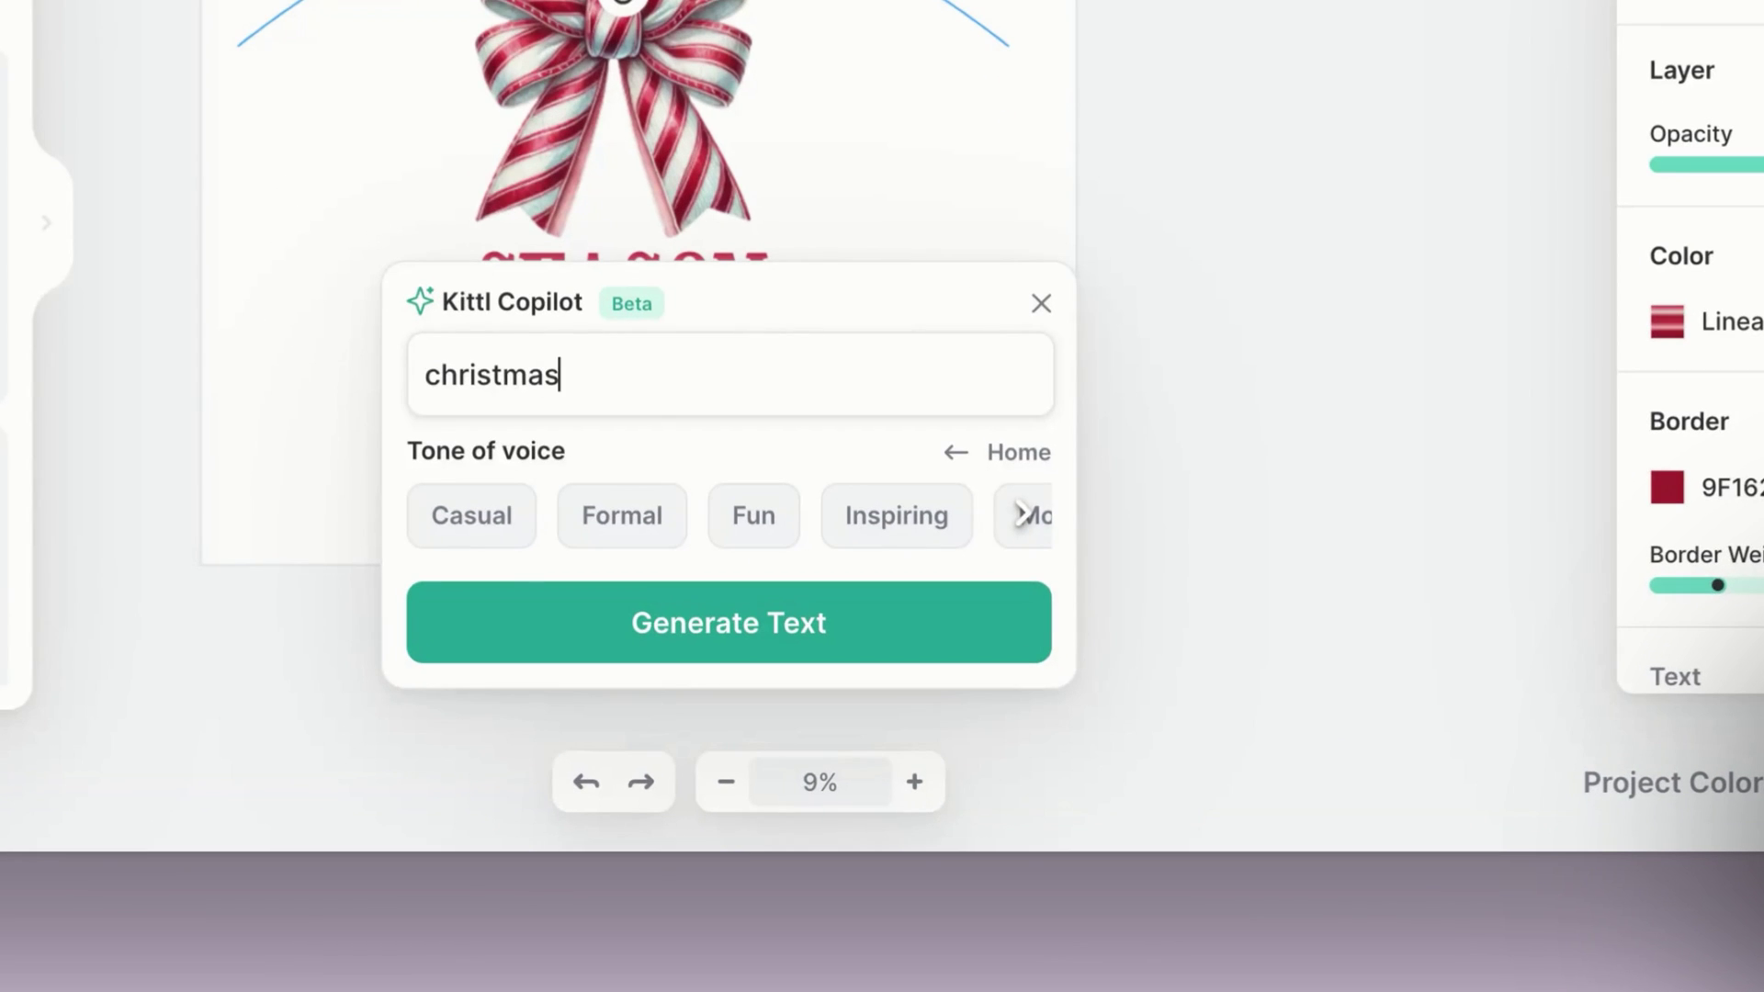
click(606, 540)
click(601, 541)
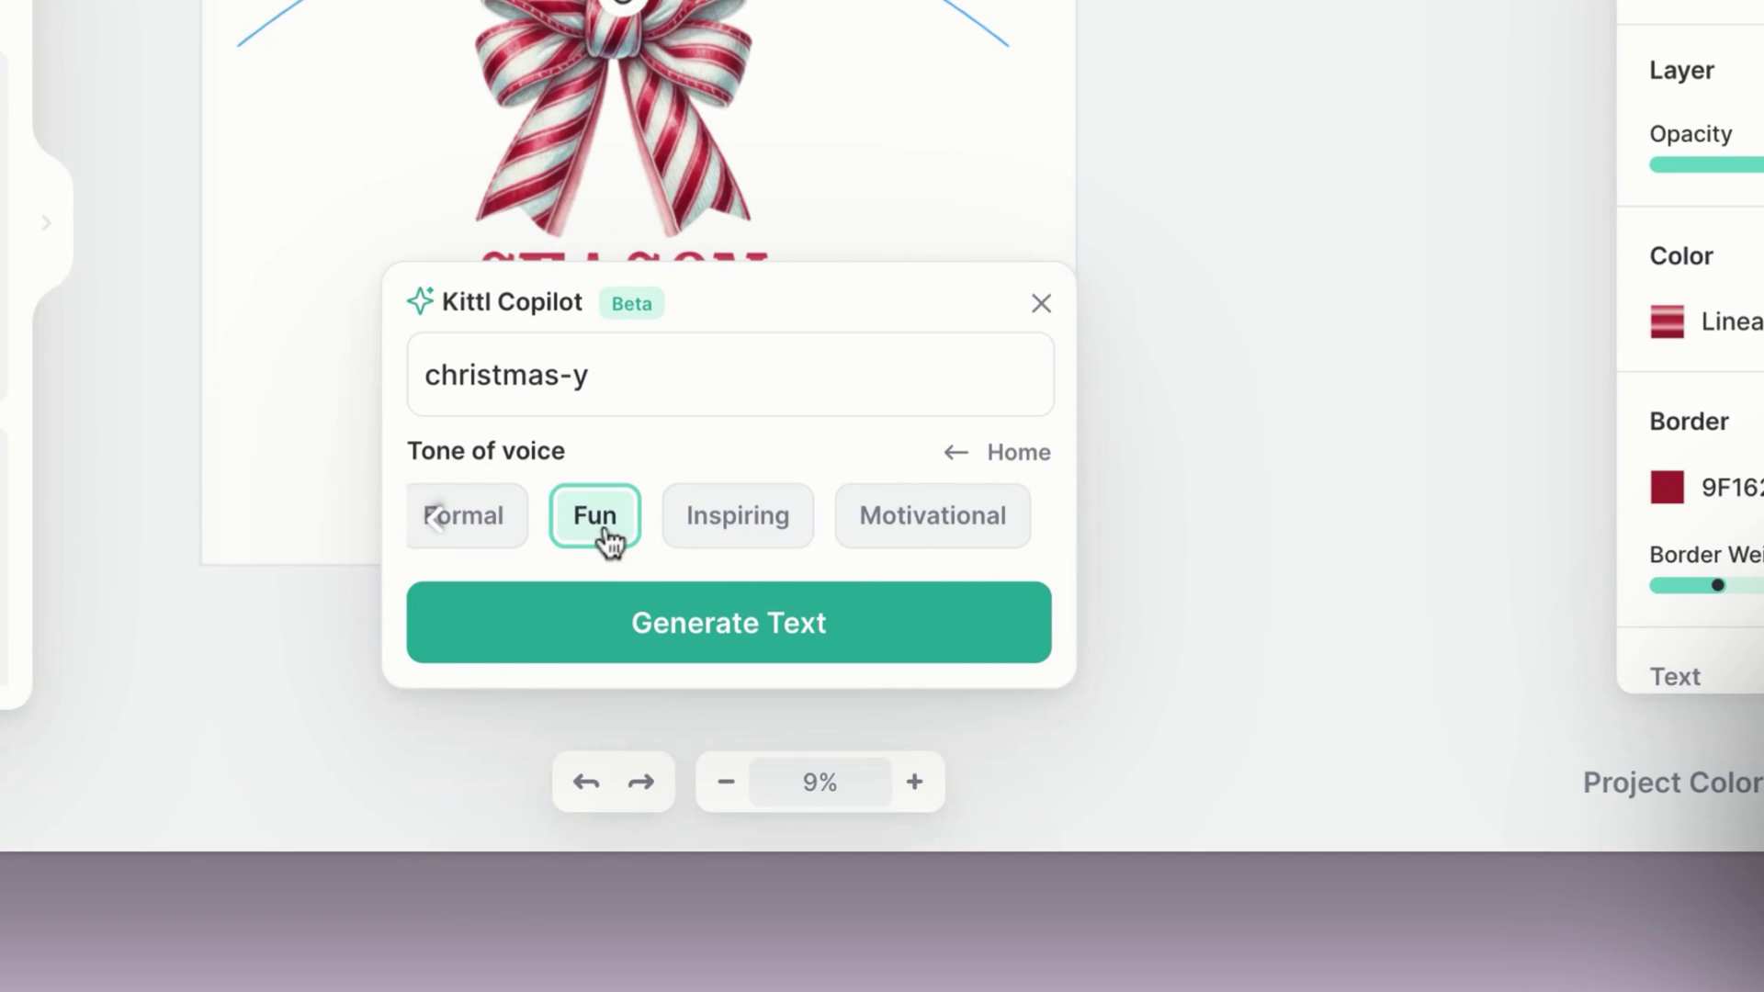
click(795, 647)
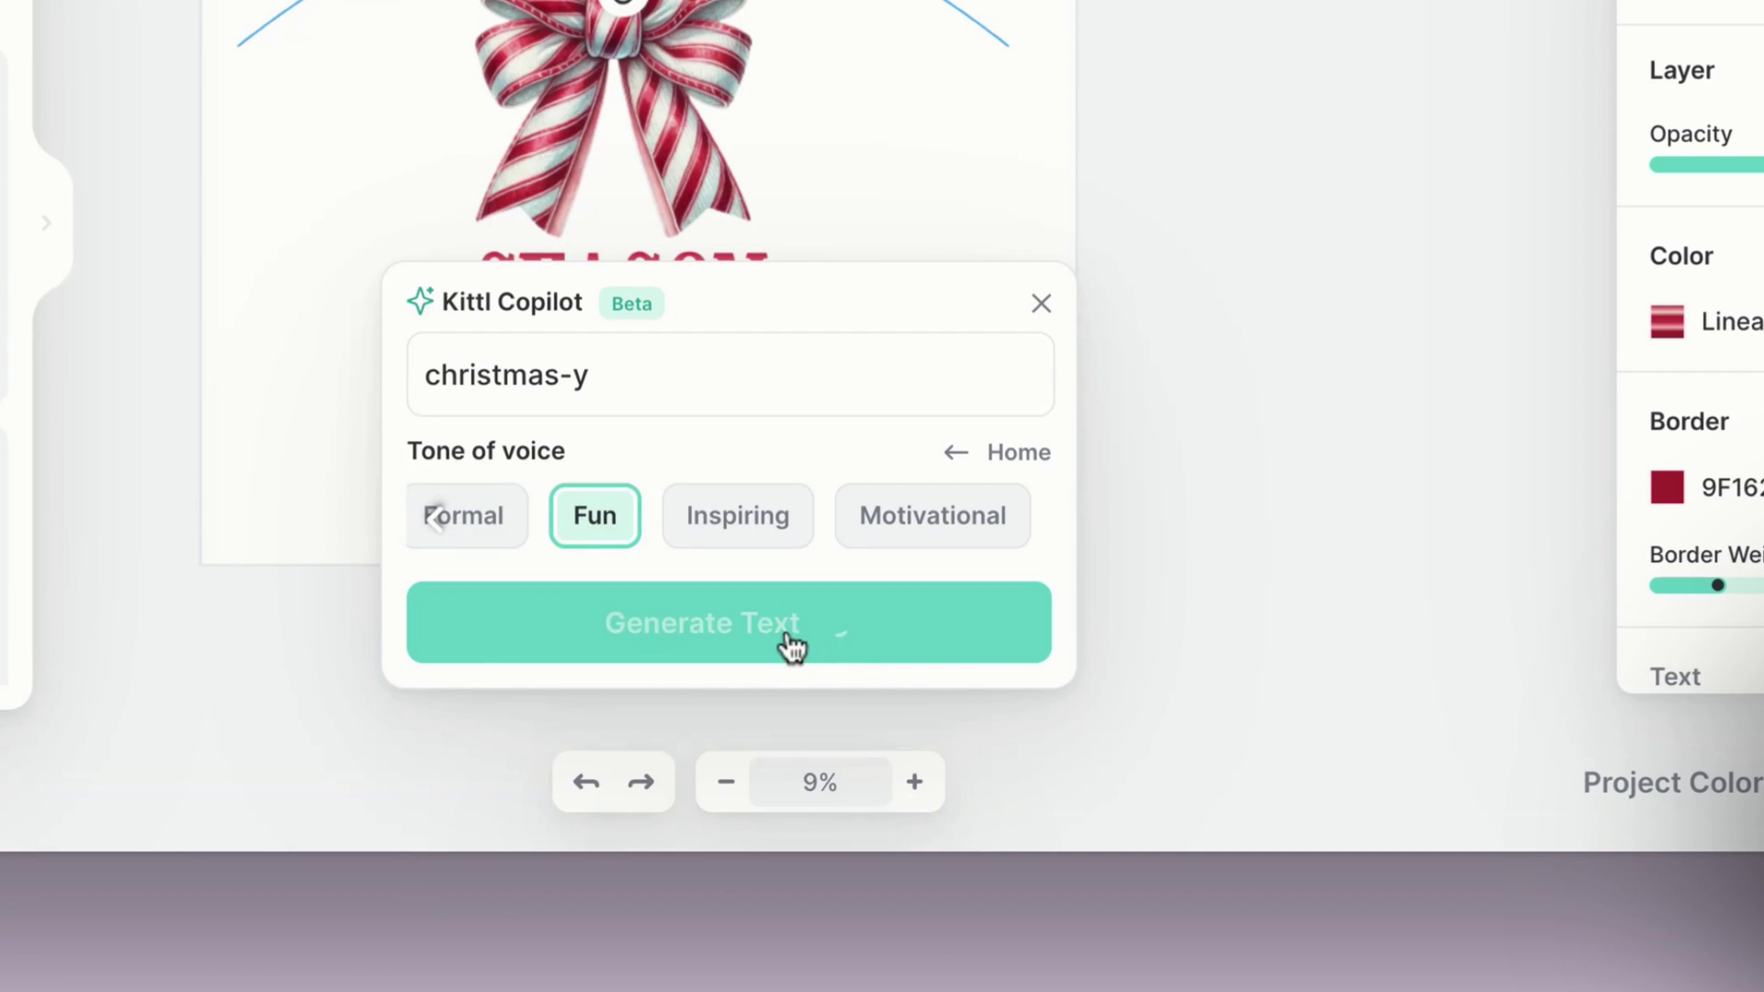
mouse_move(709, 323)
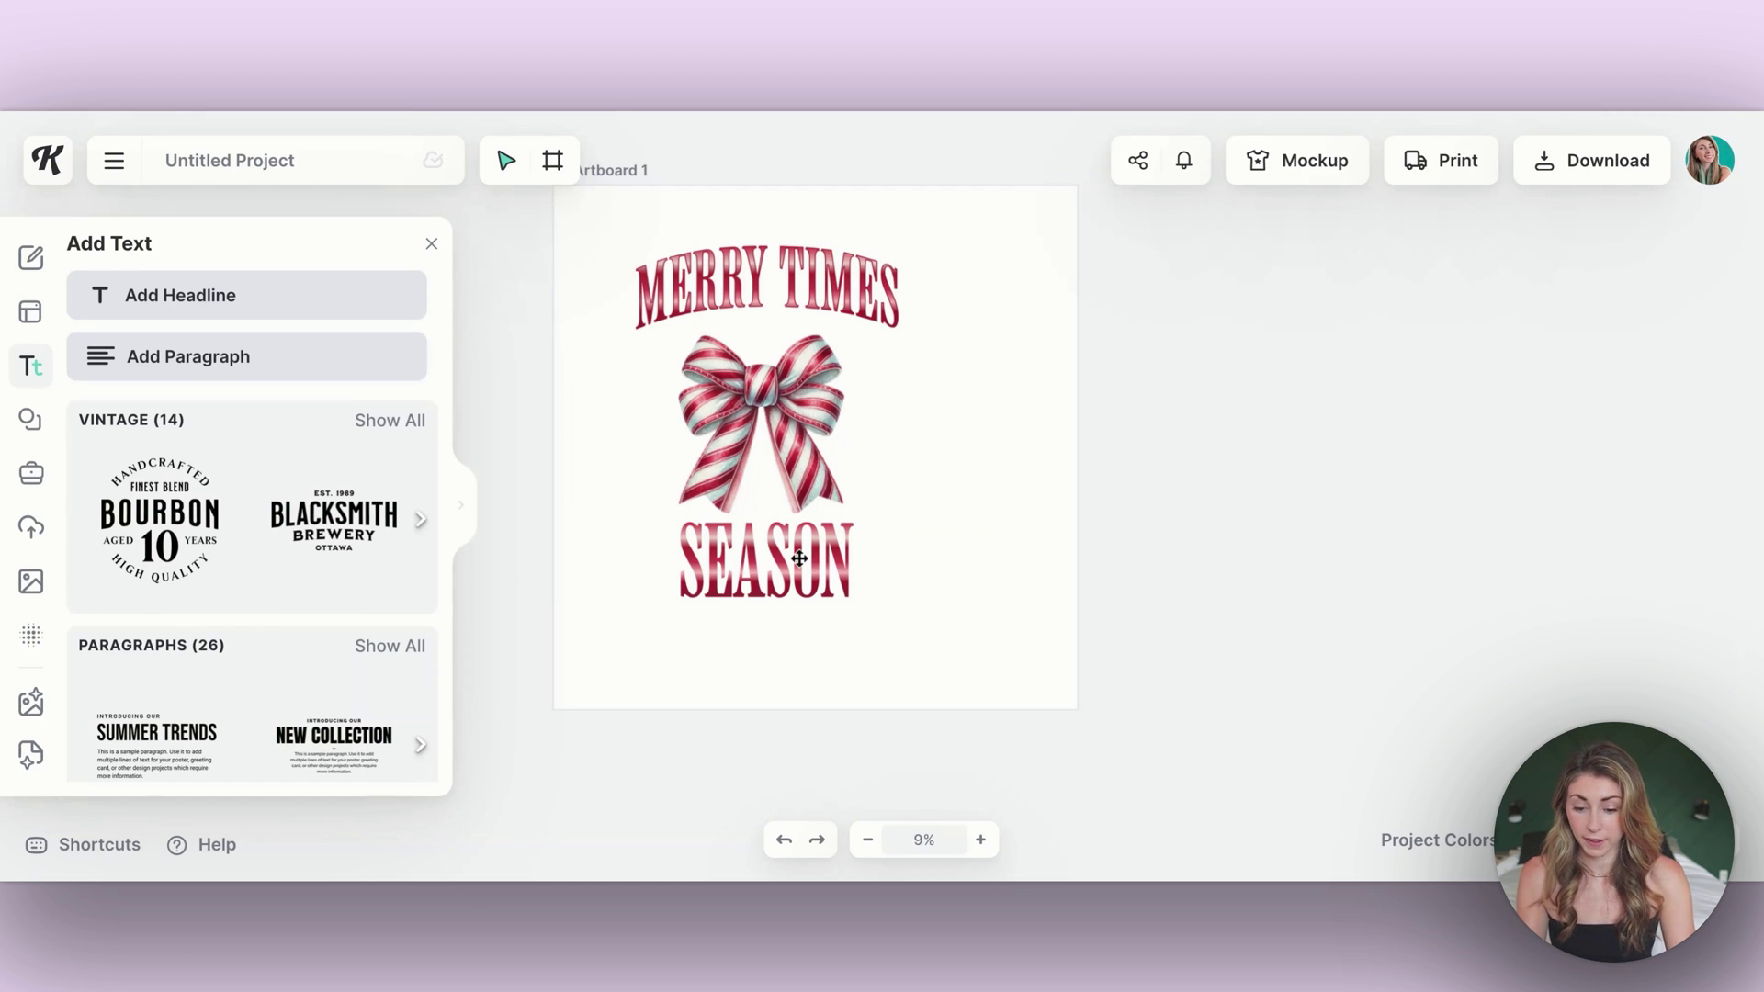
Launch Copilot on the SEASON text and run the 'Align to center' command.
click(799, 558)
right_click(799, 557)
click(881, 600)
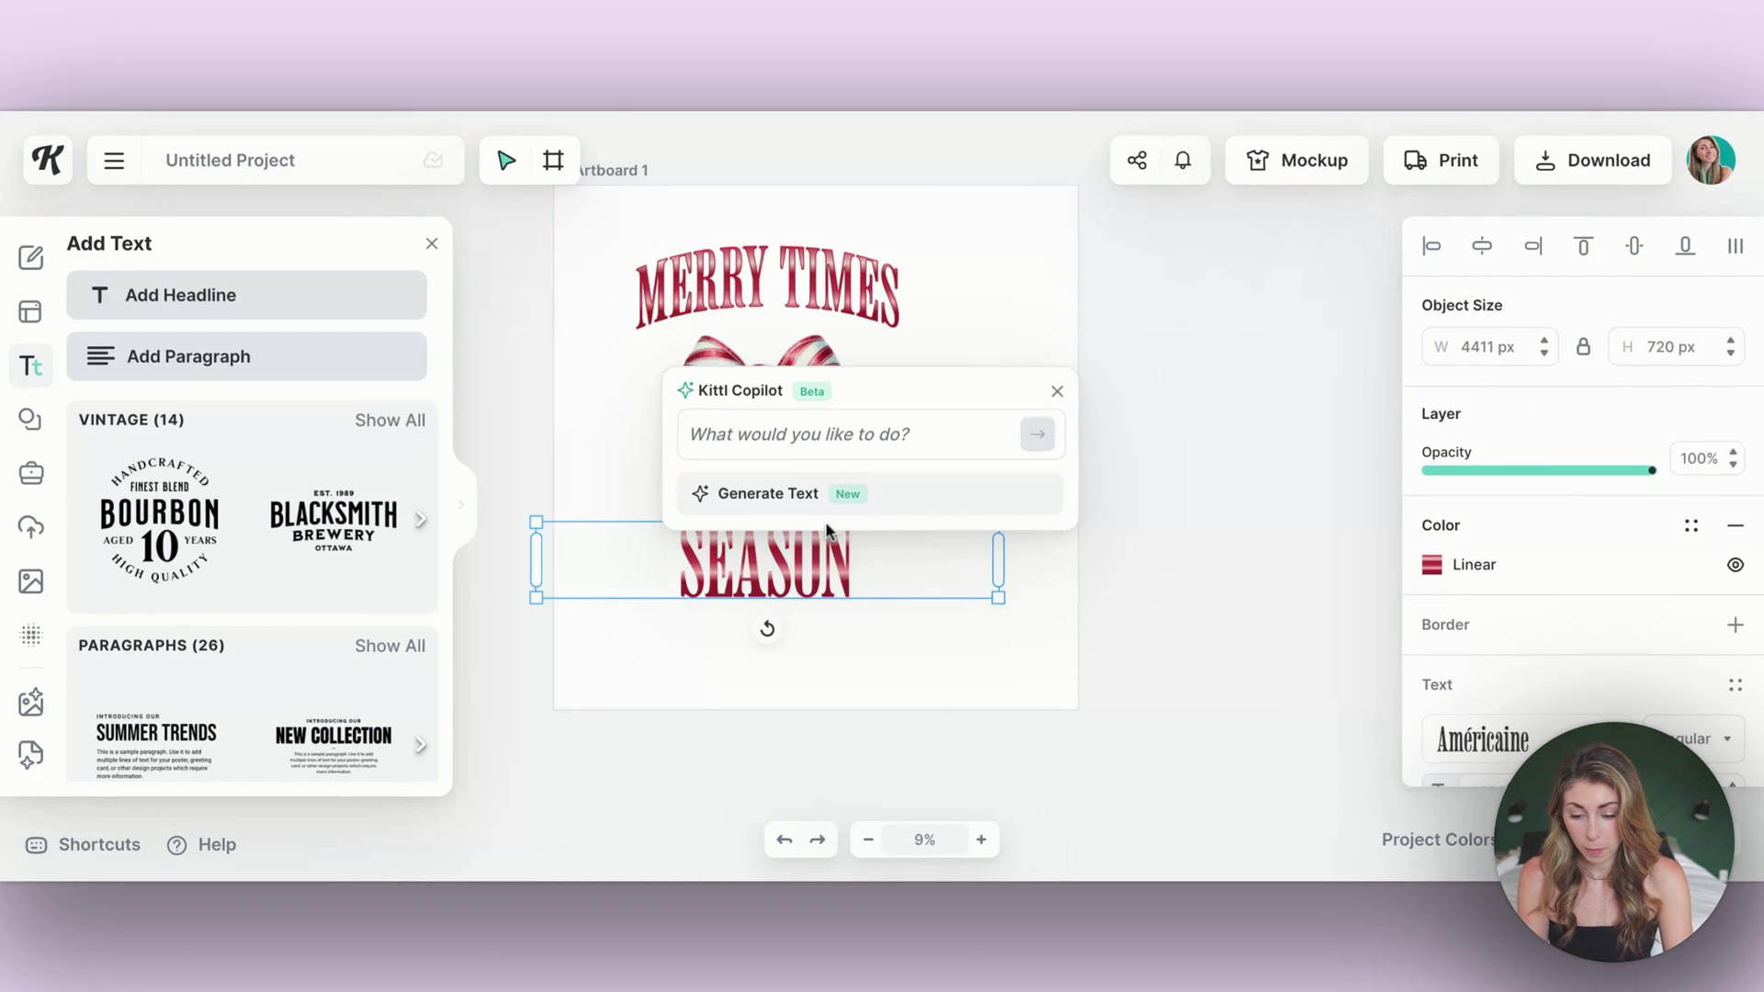
text(algi)
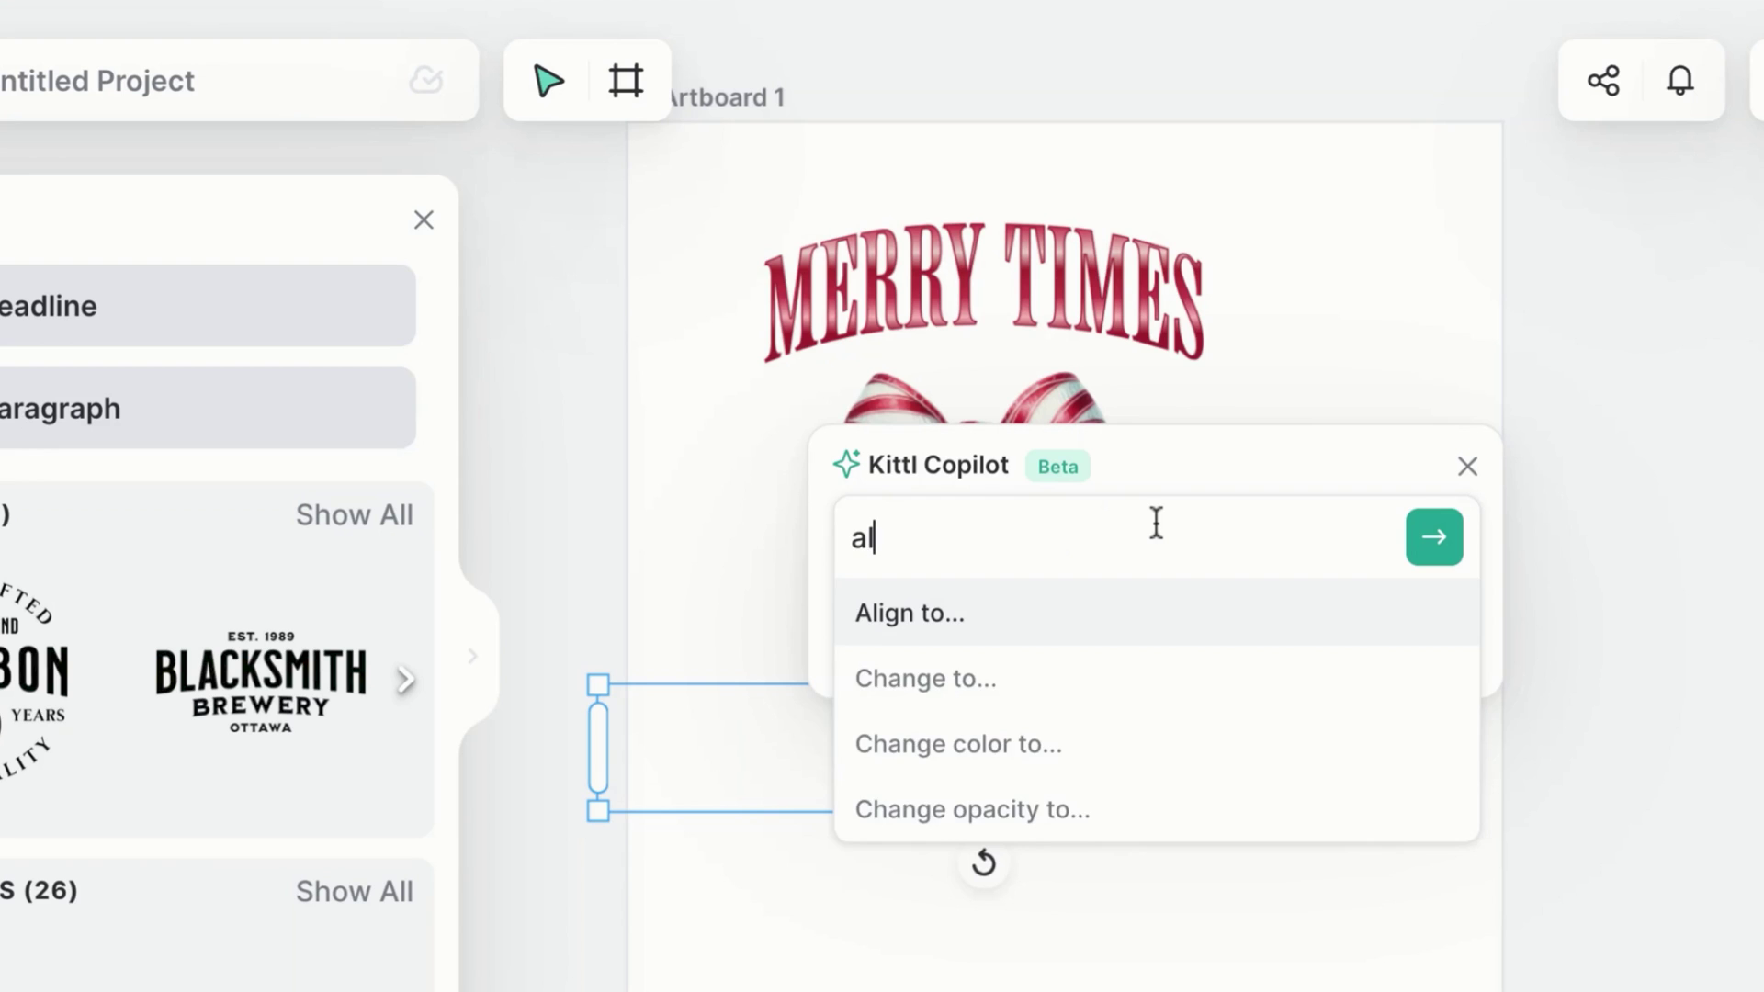
key(Tab)
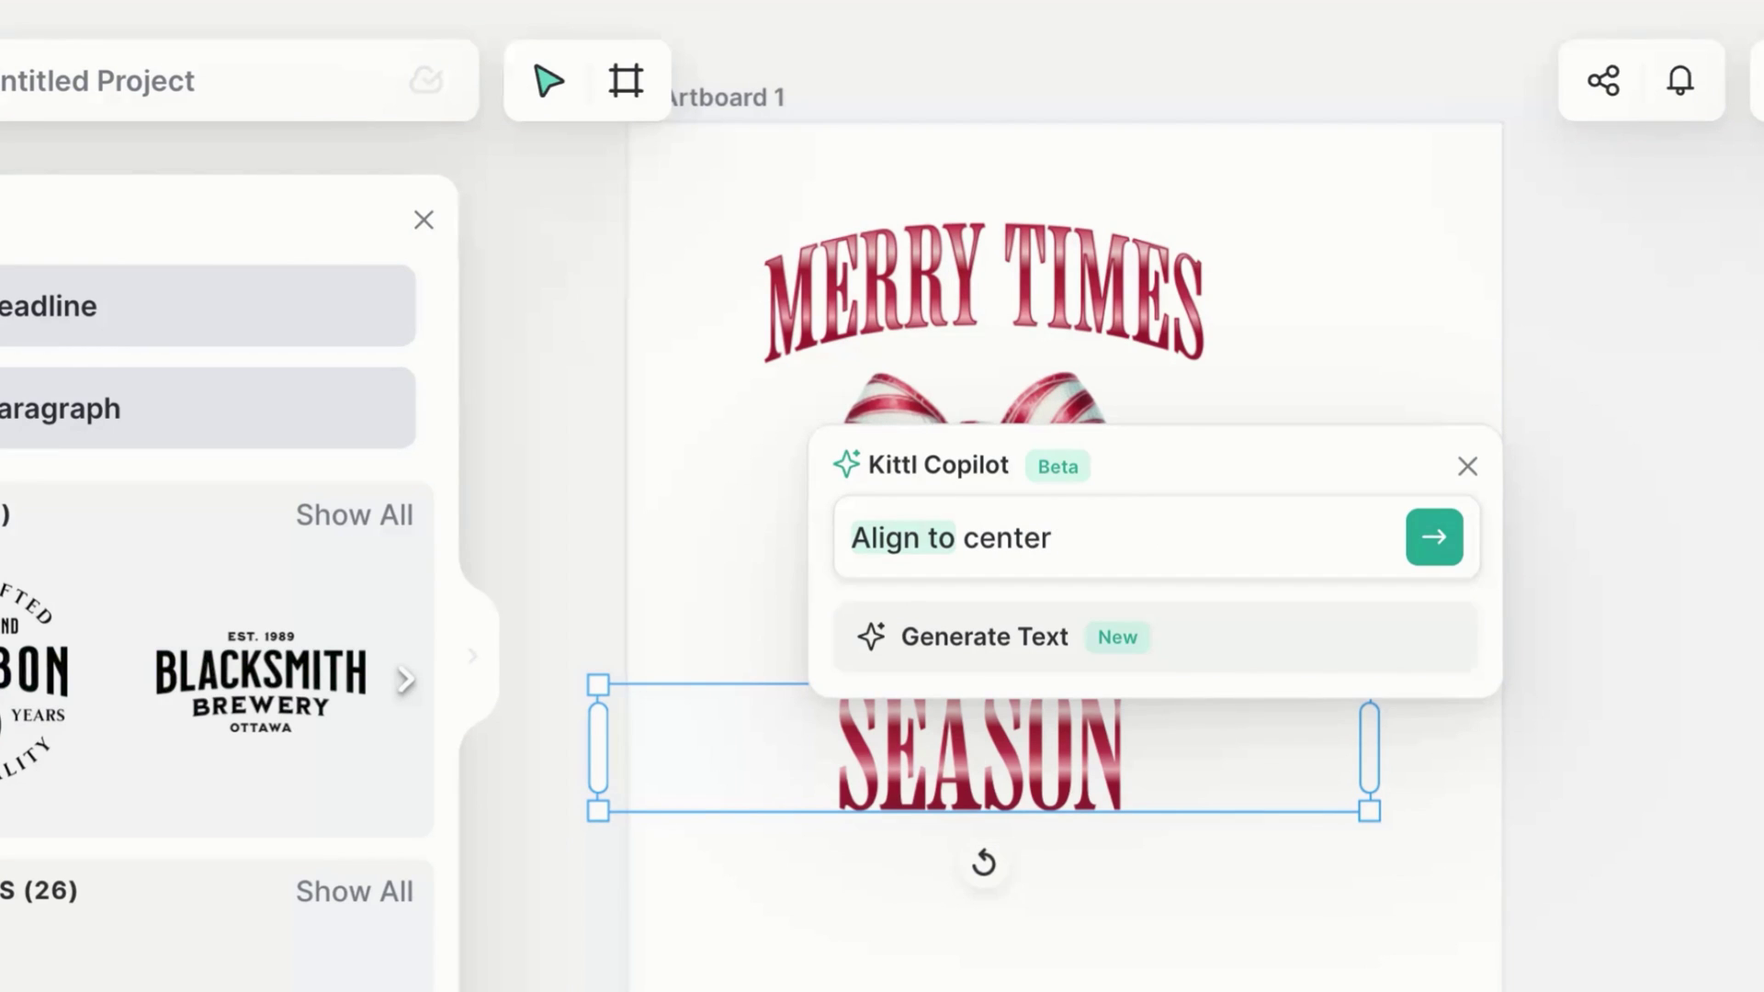
key(Return)
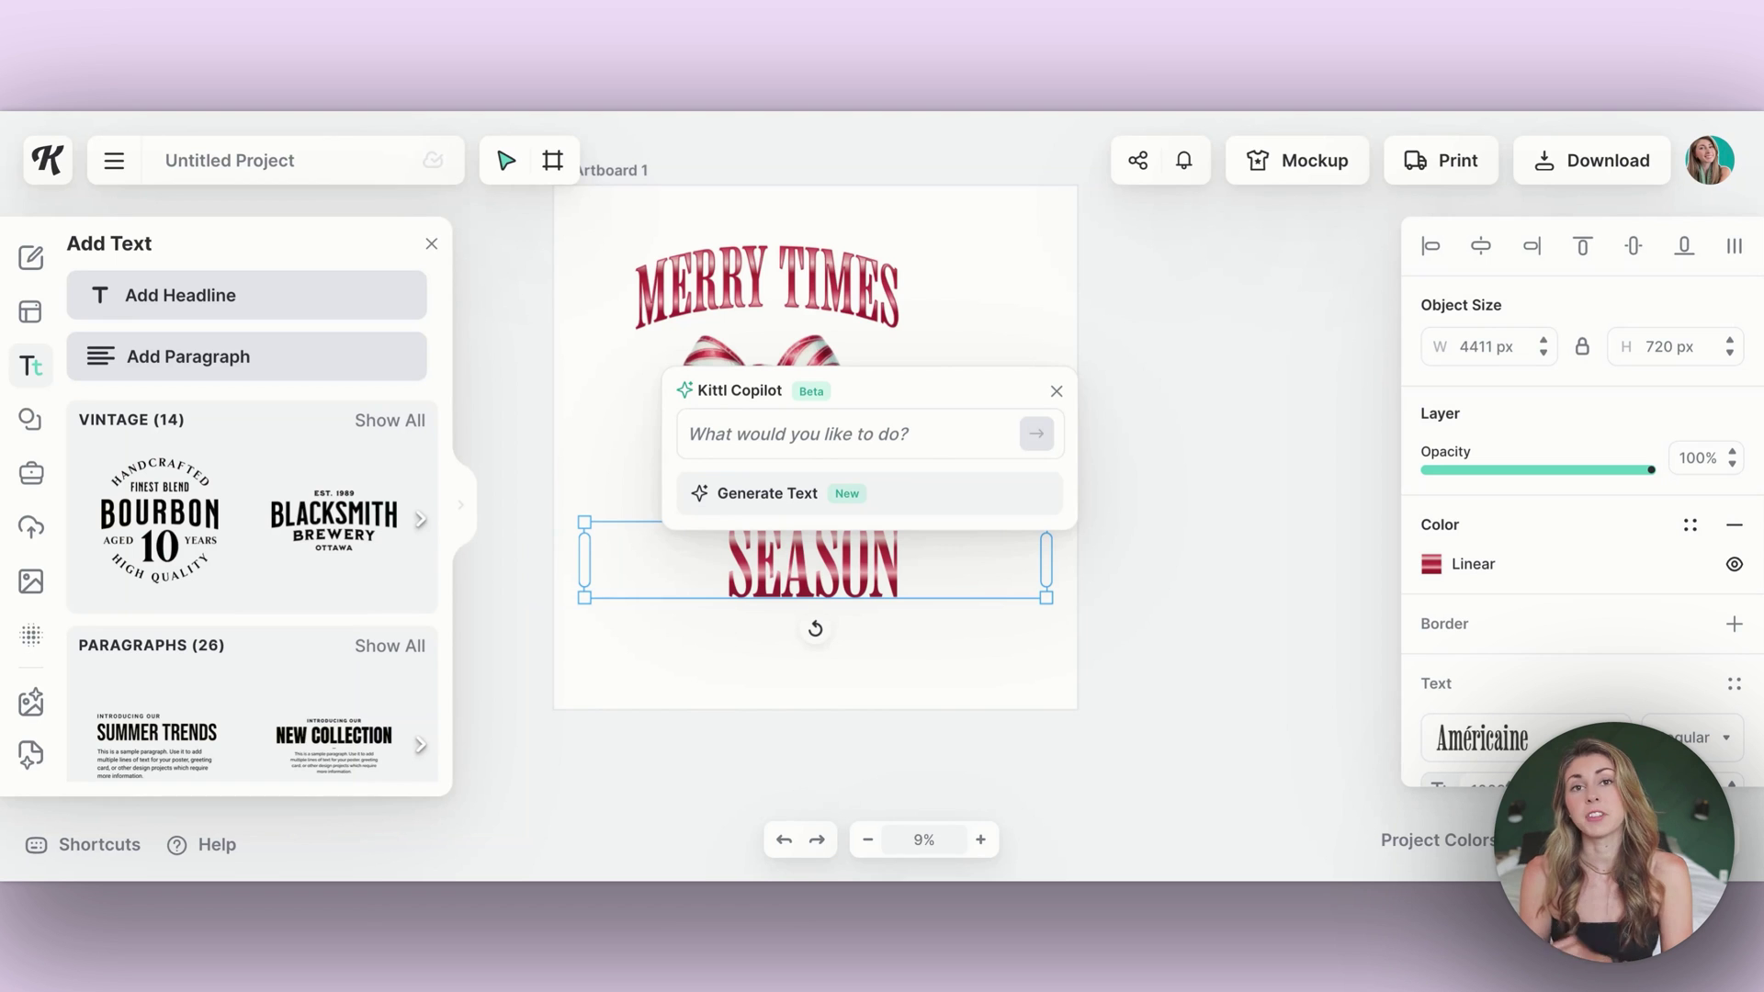